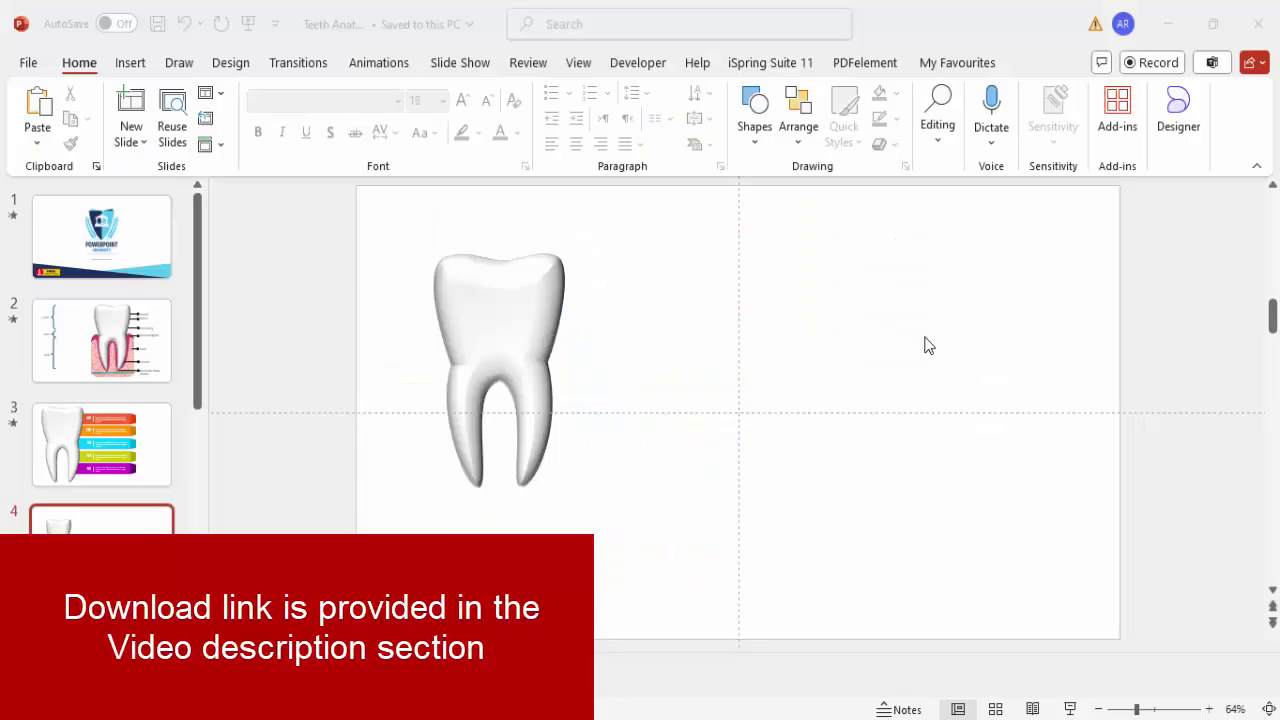
Step: Select the 3D tooth image on slide 4
{"action": "left_click", "coordinate": [509, 291]}
{"action": "left_click", "coordinate": [506, 277]}
{"action": "left_click", "coordinate": [632, 336]}
{"action": "left_click", "coordinate": [522, 286]}
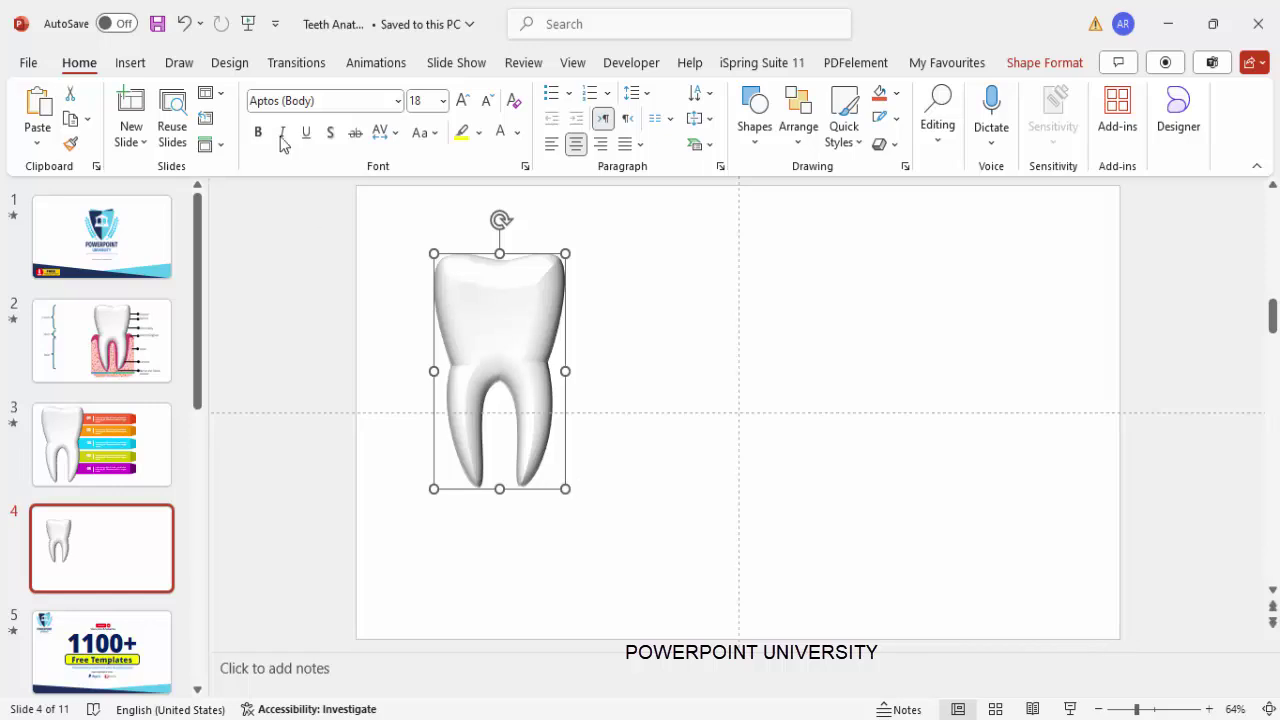
Step: Insert the solid black tooth icon found by searching the icon library for 'tooth'
{"action": "left_click", "coordinate": [130, 64]}
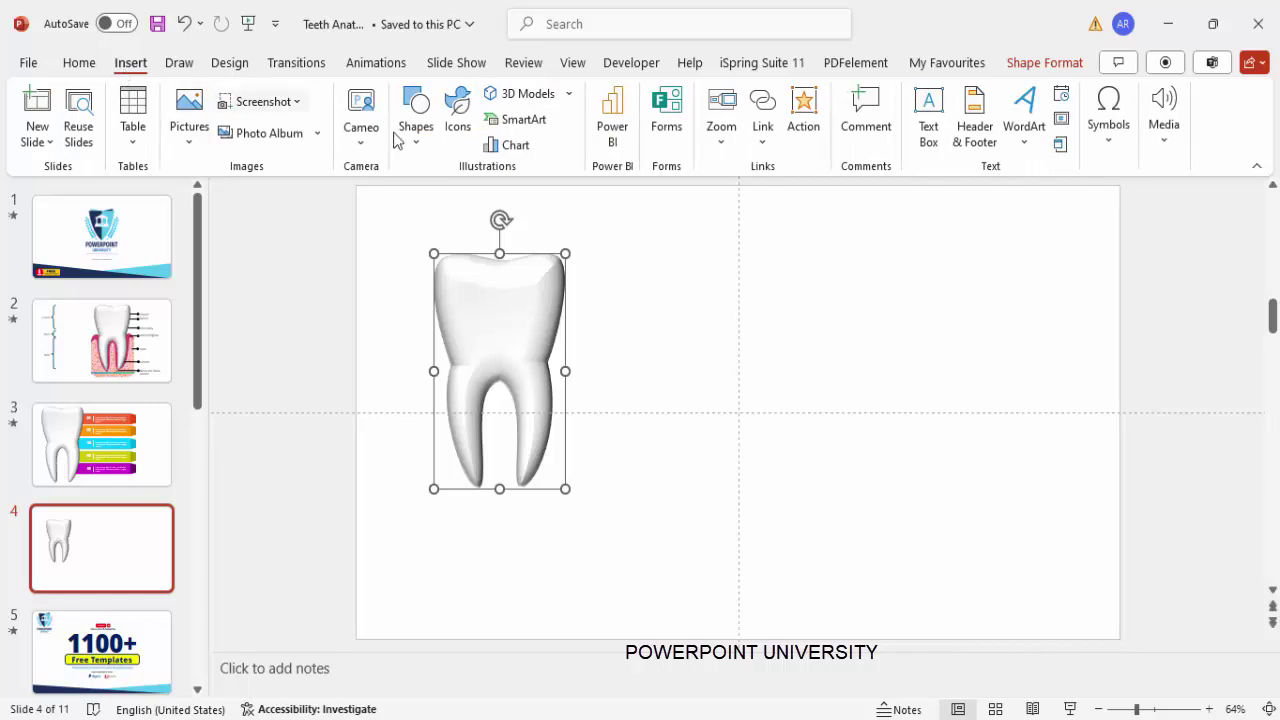
{"action": "left_click", "coordinate": [458, 112]}
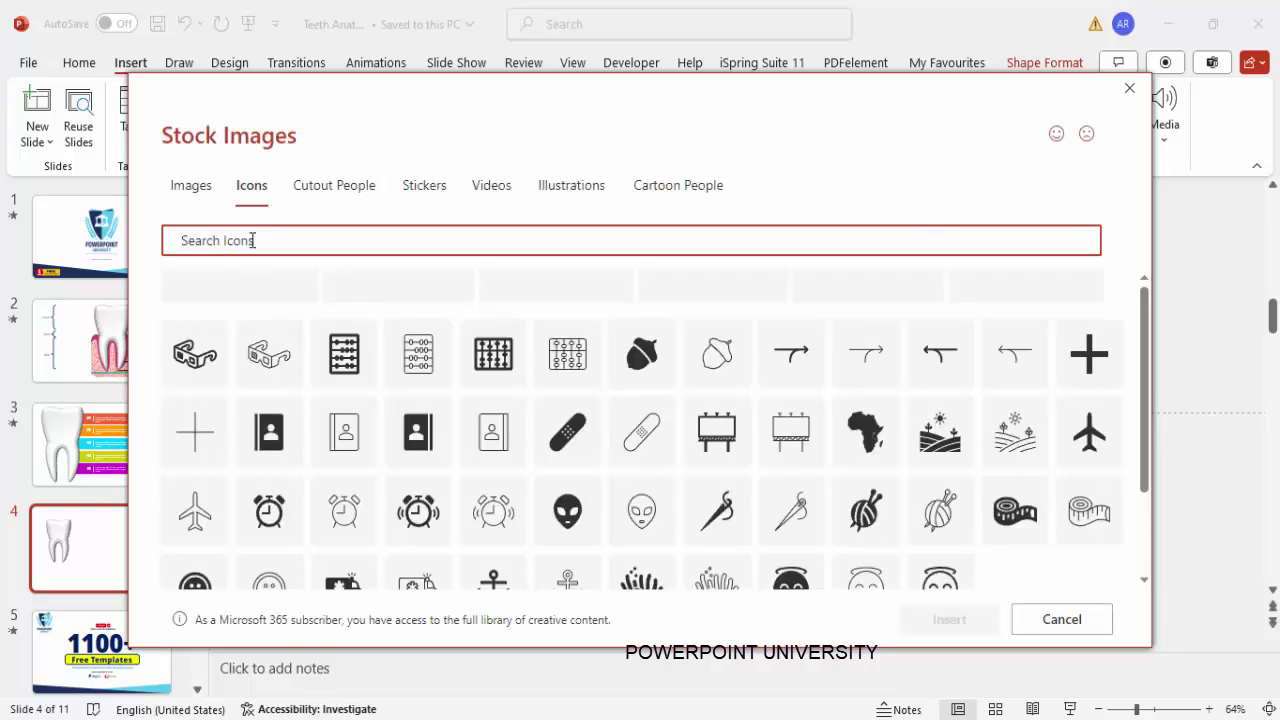
{"action": "type", "text": "tooth"}
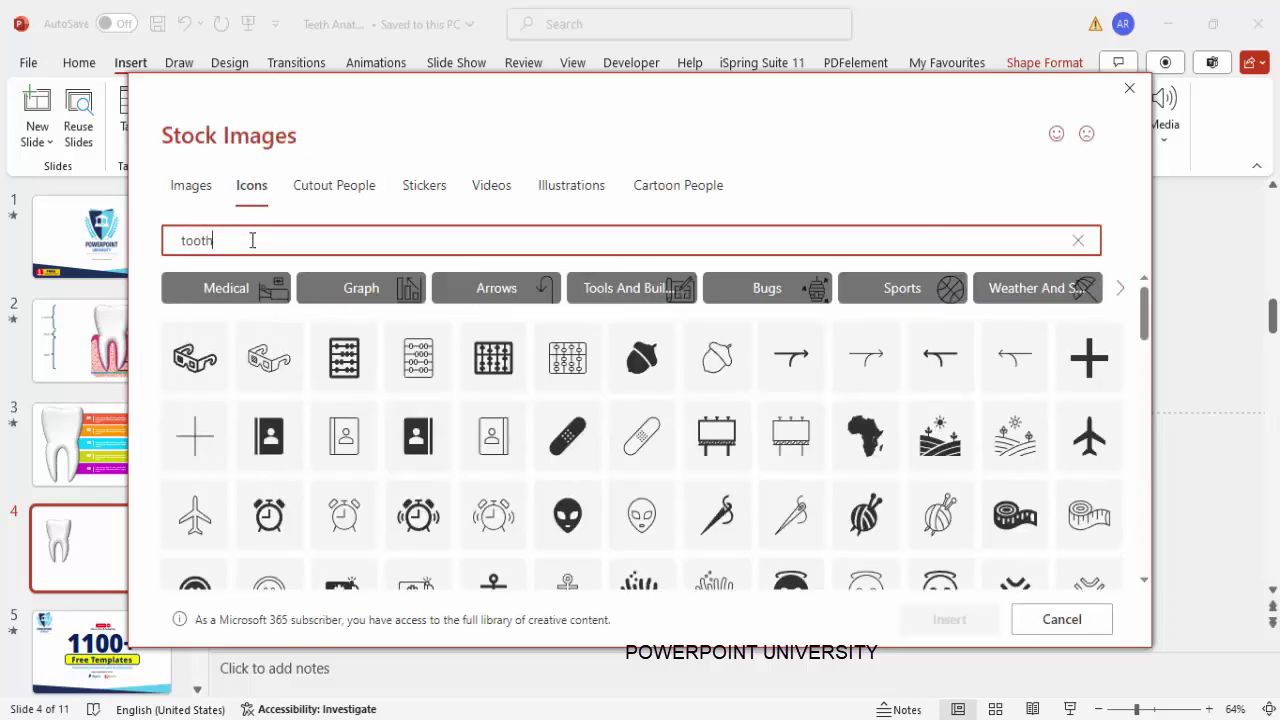
{"action": "left_click", "coordinate": [262, 310]}
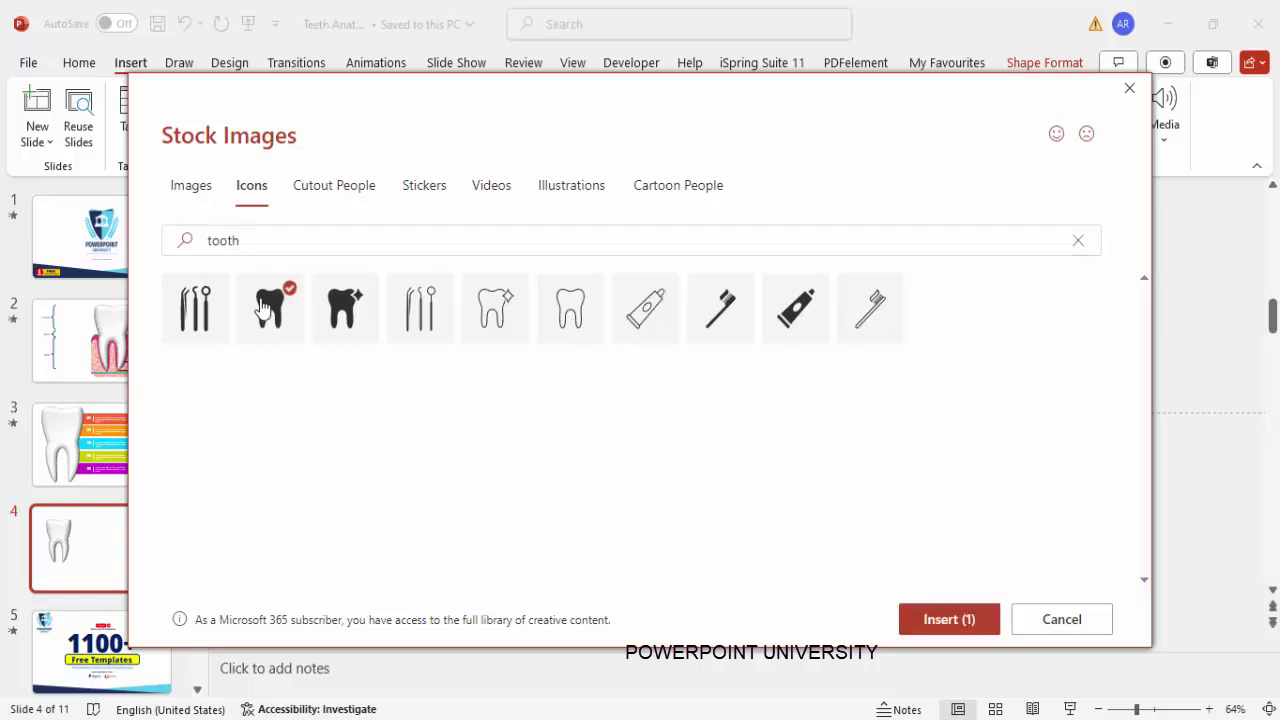
{"action": "left_click", "coordinate": [935, 619]}
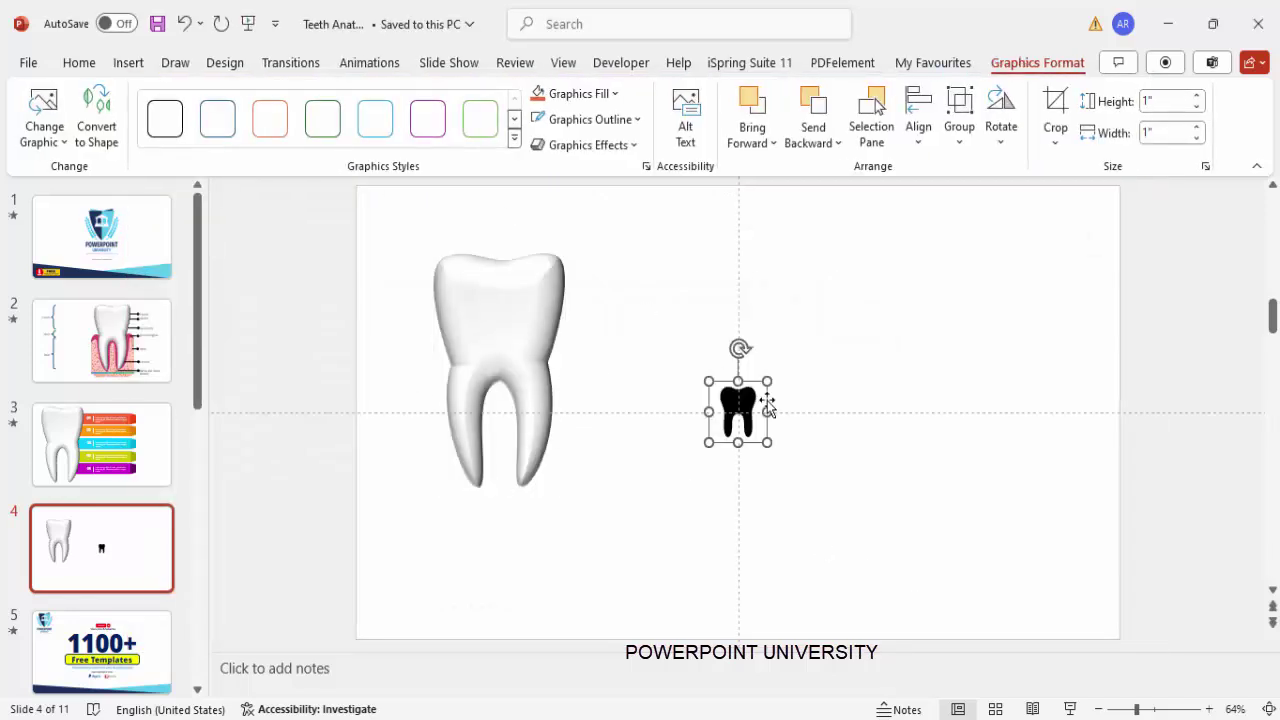
Step: Convert the tooth icon to a shape, enlarge it and move it beside the 3D tooth
{"action": "left_click", "coordinate": [96, 108]}
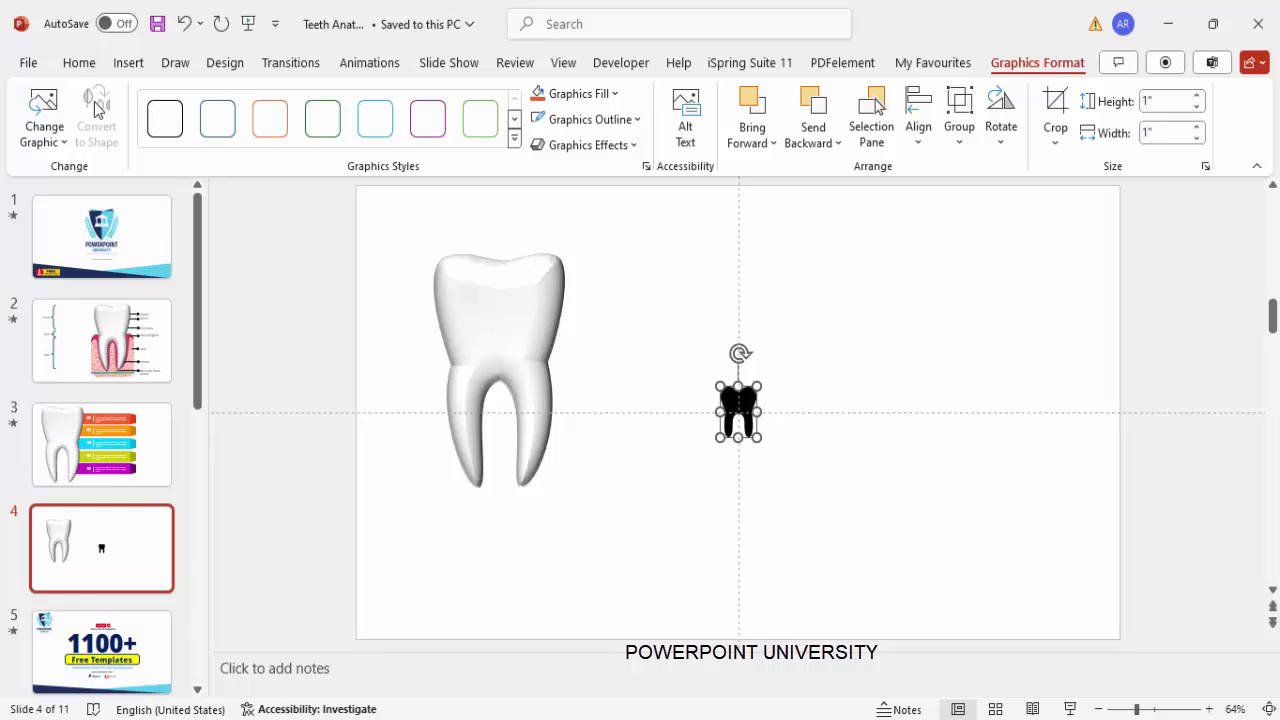
{"action": "left_click_drag", "start_coordinate": [759, 440], "coordinate": [880, 614]}
{"action": "left_click_drag", "start_coordinate": [720, 385], "coordinate": [677, 324]}
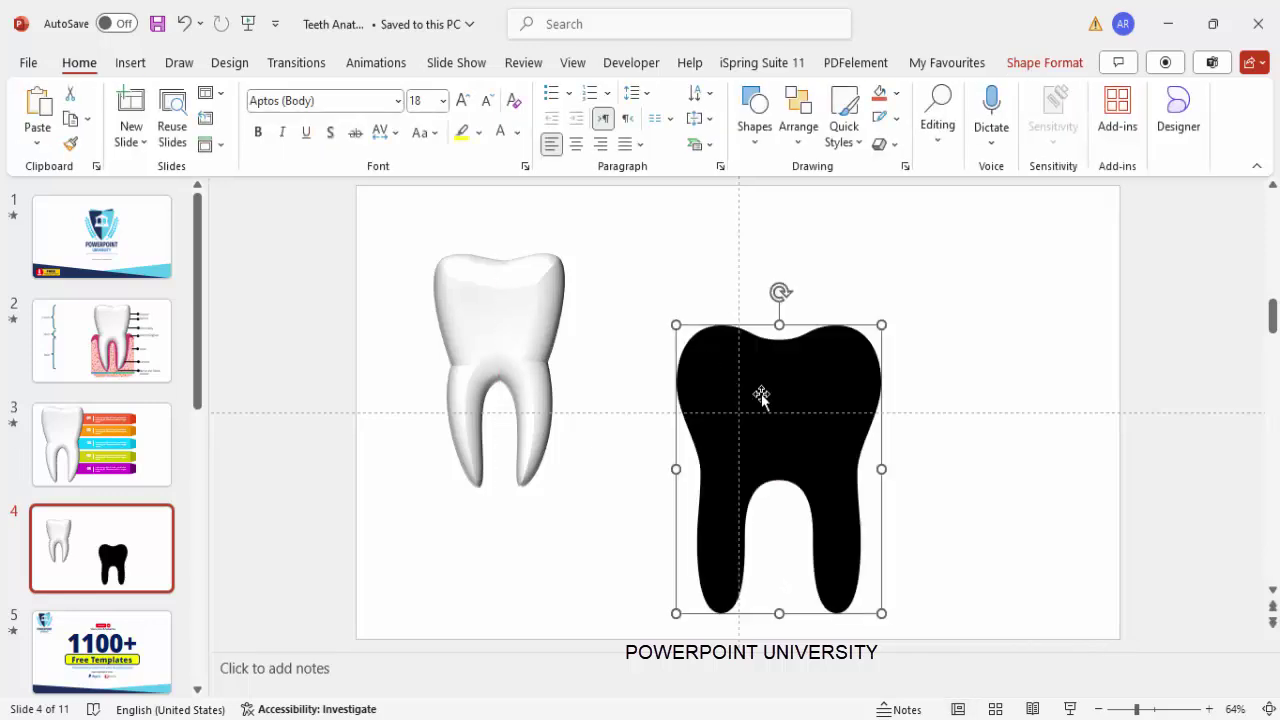
{"action": "left_click_drag", "start_coordinate": [761, 393], "coordinate": [703, 306]}
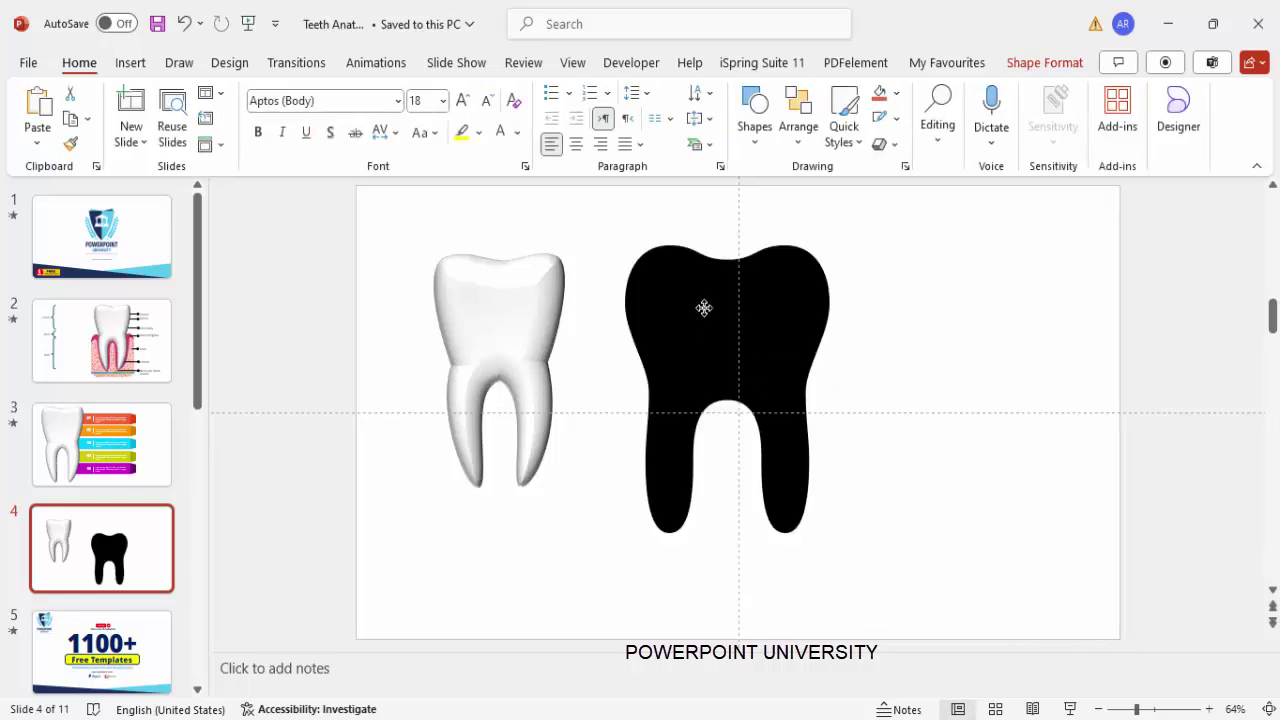
Step: Fill the tooth shape light grey and open its Format Shape pane
{"action": "left_click", "coordinate": [896, 94]}
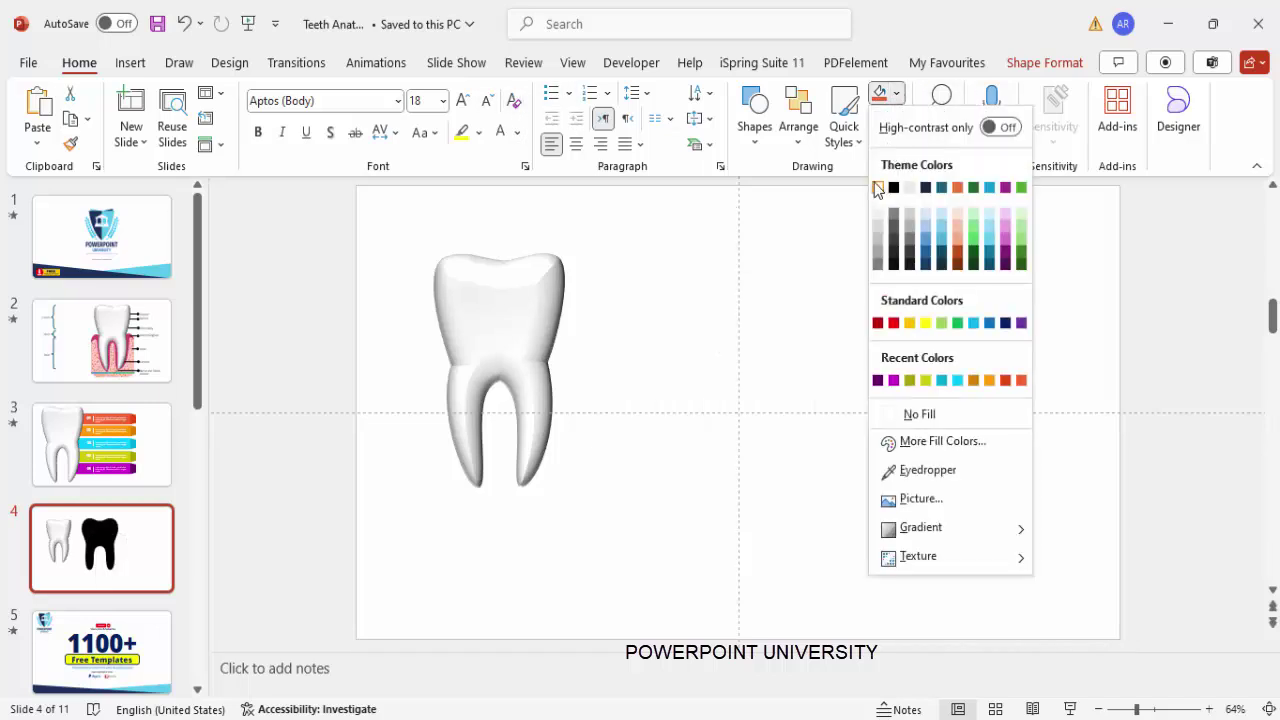
{"action": "left_click", "coordinate": [882, 186]}
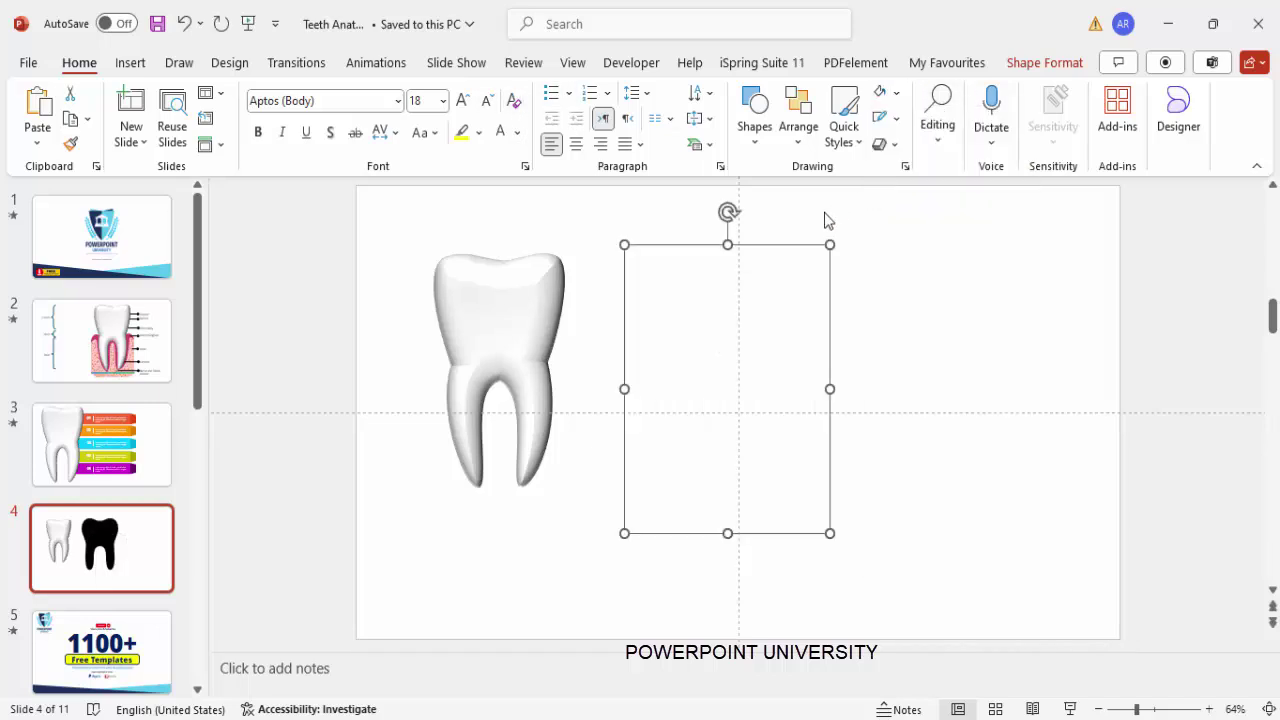
{"action": "left_click", "coordinate": [896, 92]}
{"action": "left_click", "coordinate": [877, 236]}
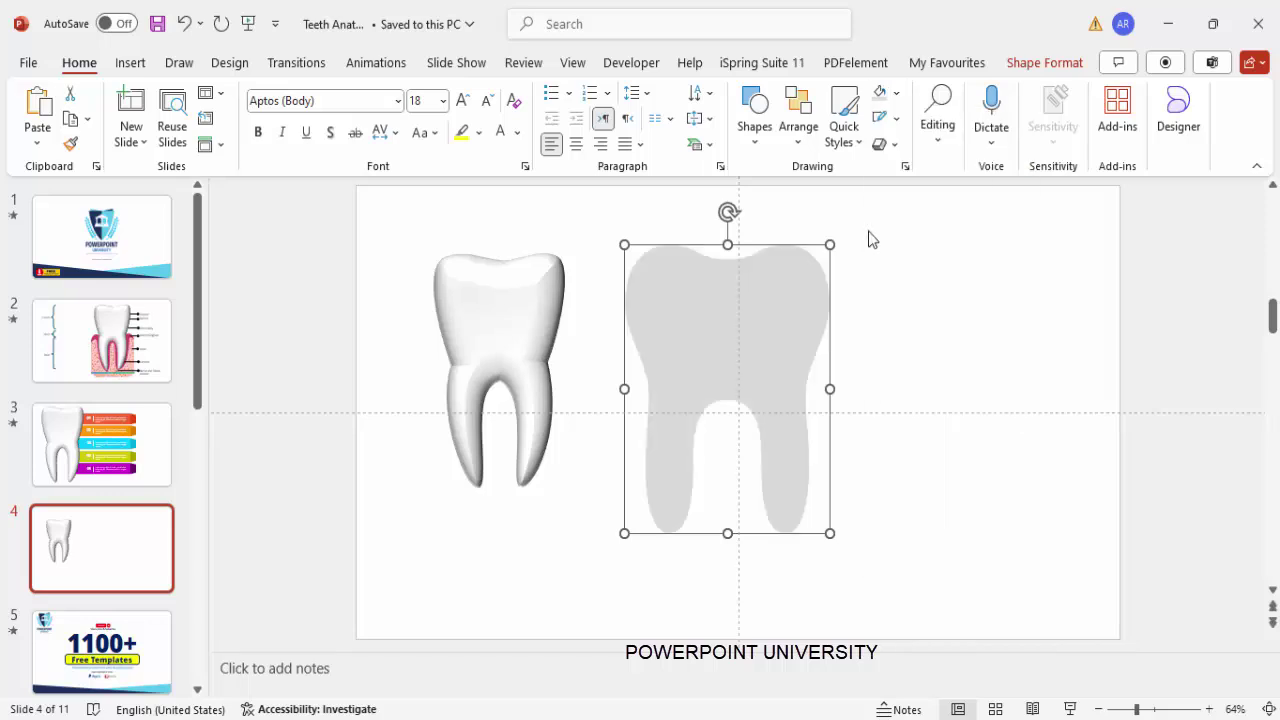
{"action": "right_click", "coordinate": [722, 307]}
{"action": "left_click", "coordinate": [798, 670]}
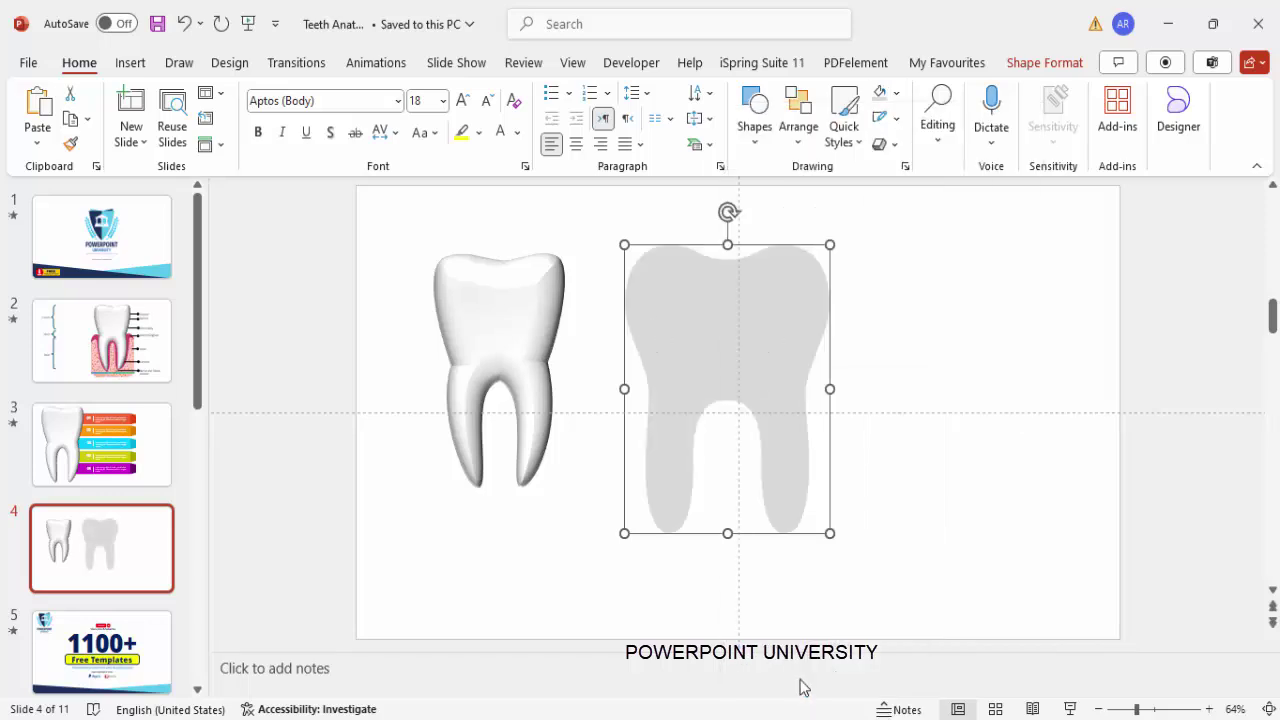
Step: Give the grey tooth a Circle top bevel, 14.5 pt high and 35.5 pt wide
{"action": "left_click", "coordinate": [1085, 288]}
{"action": "left_click", "coordinate": [1041, 333]}
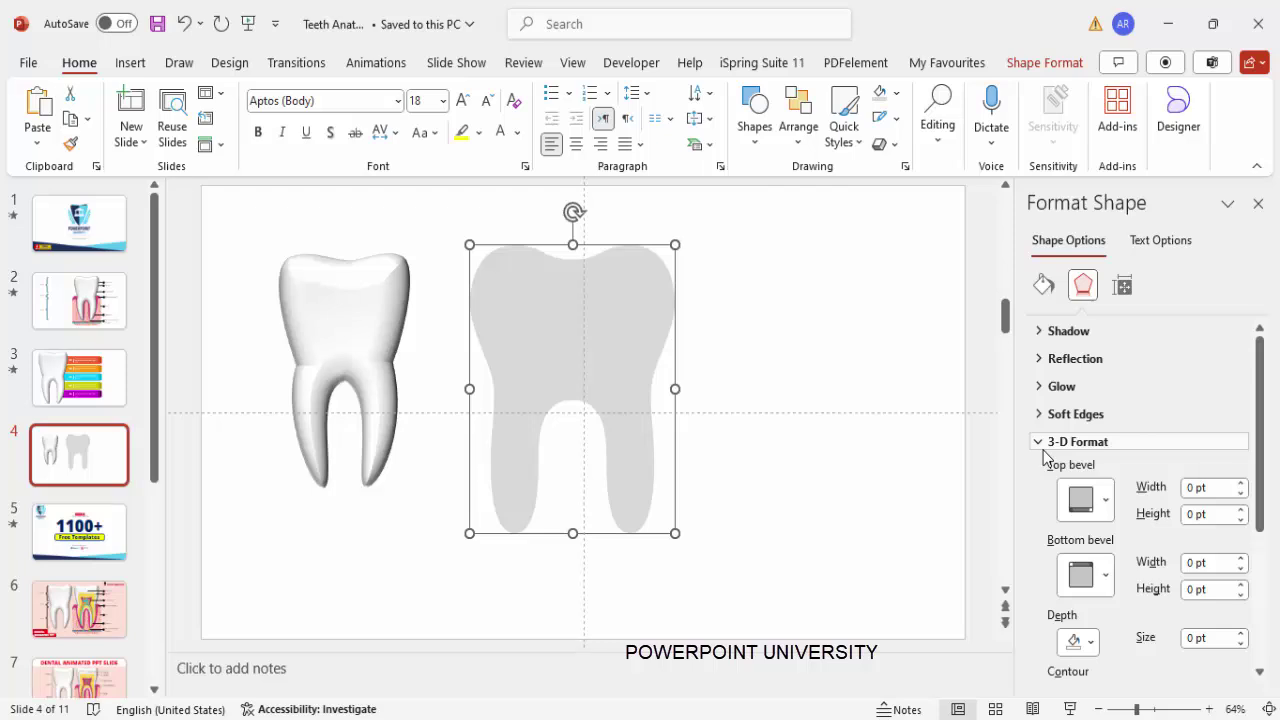
{"action": "left_click", "coordinate": [1105, 500]}
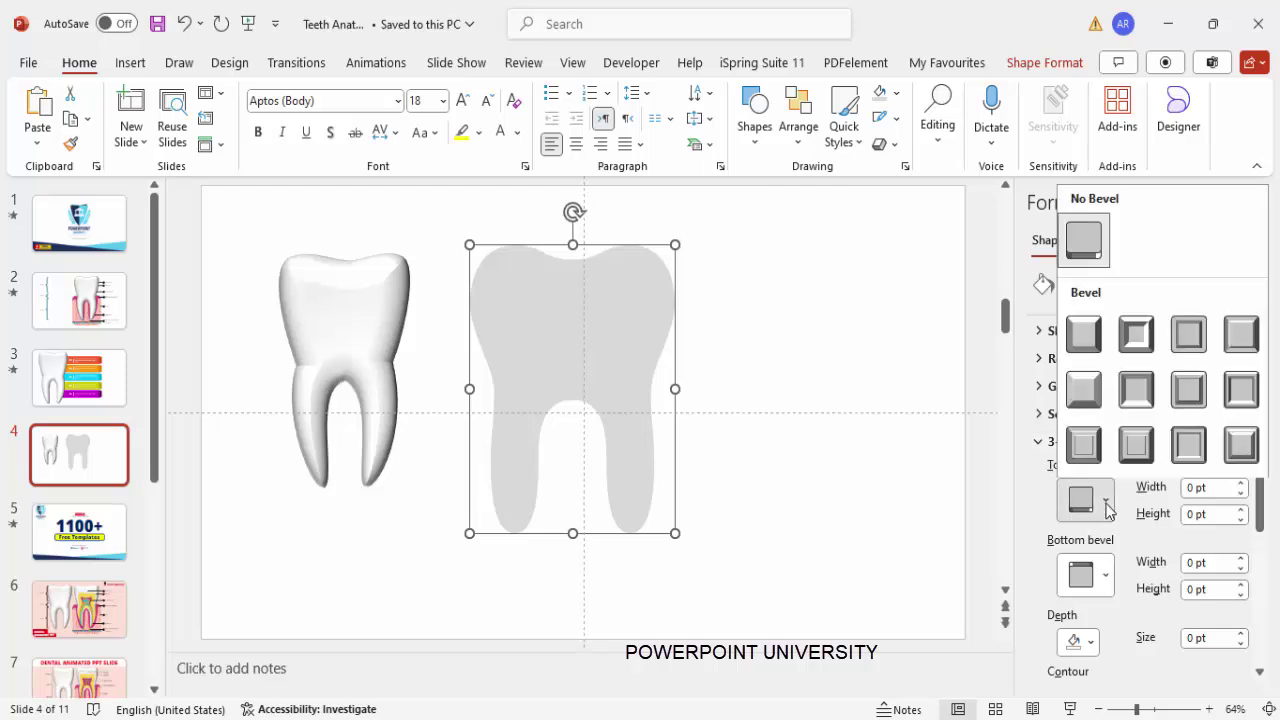
{"action": "left_click", "coordinate": [1090, 338]}
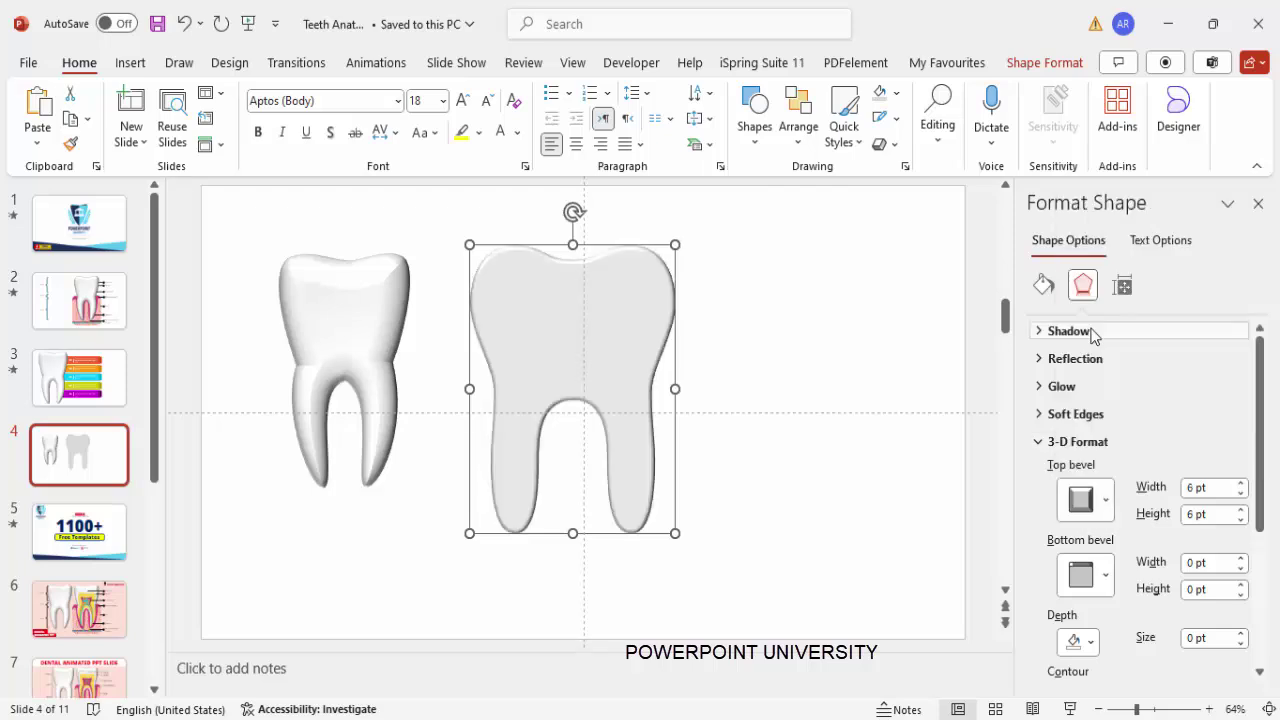
{"action": "left_click", "coordinate": [1240, 510]}
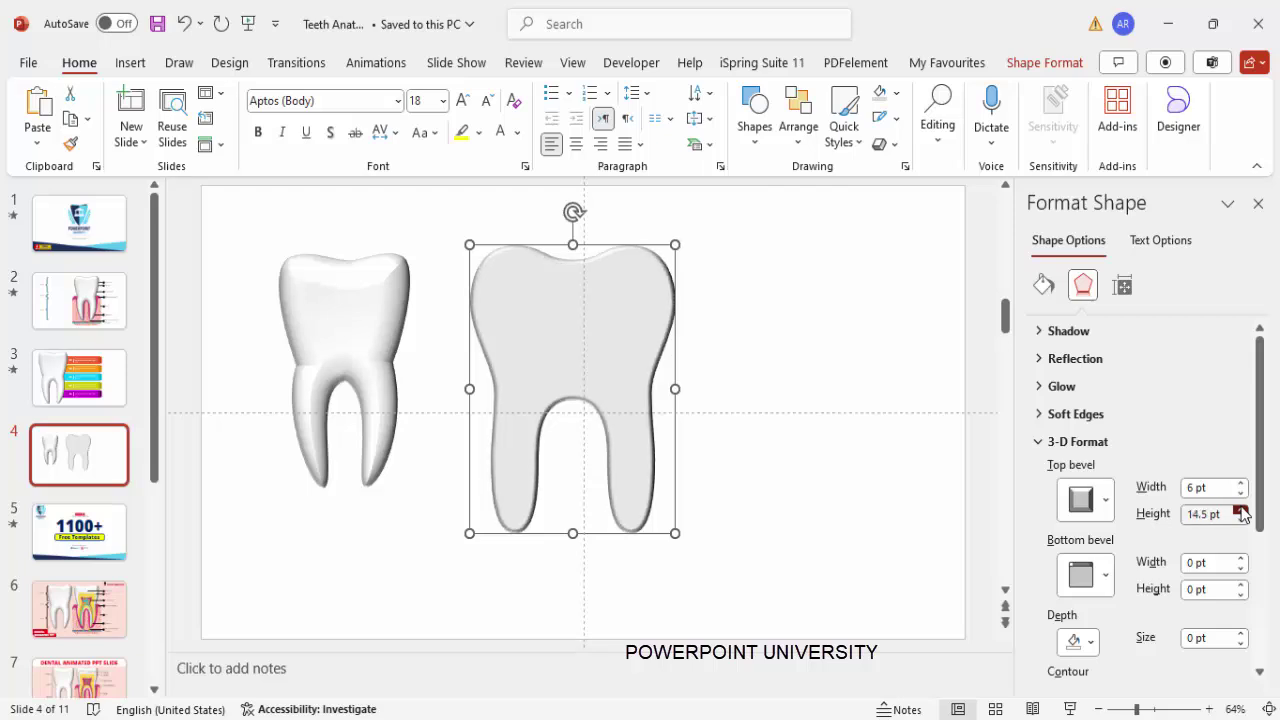
{"action": "left_click", "coordinate": [1240, 482]}
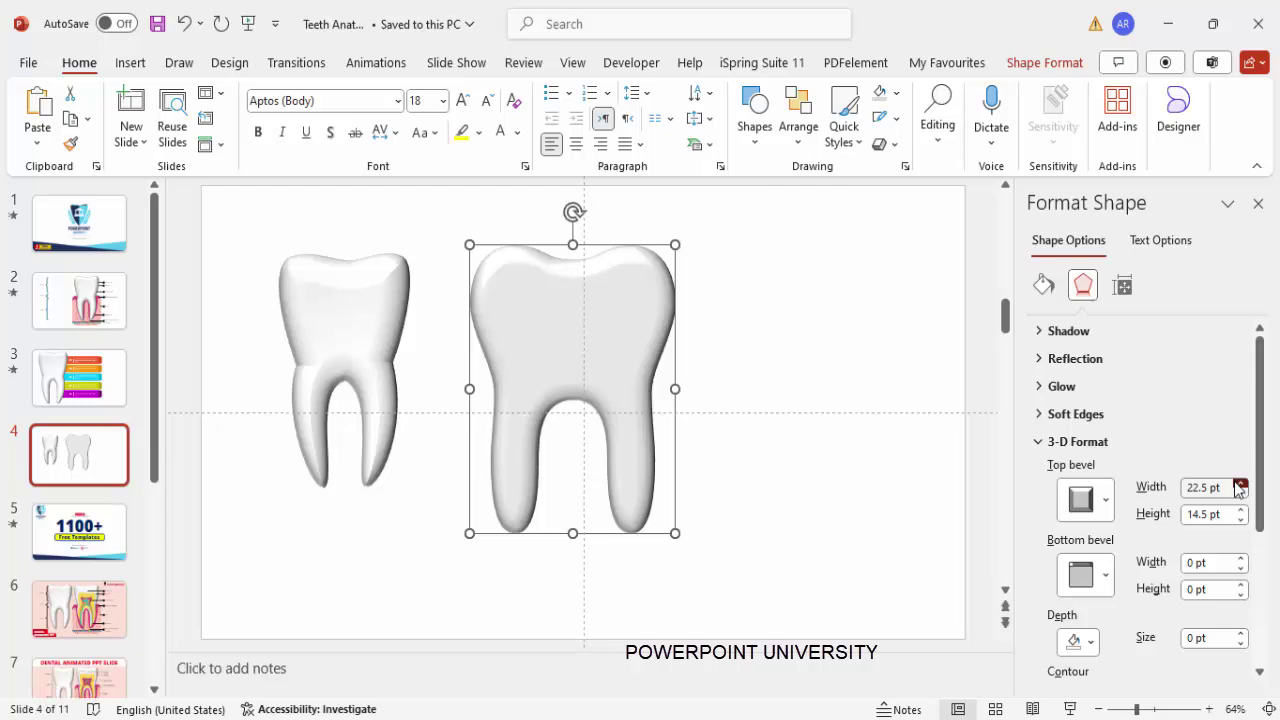
{"action": "left_click", "coordinate": [1240, 484]}
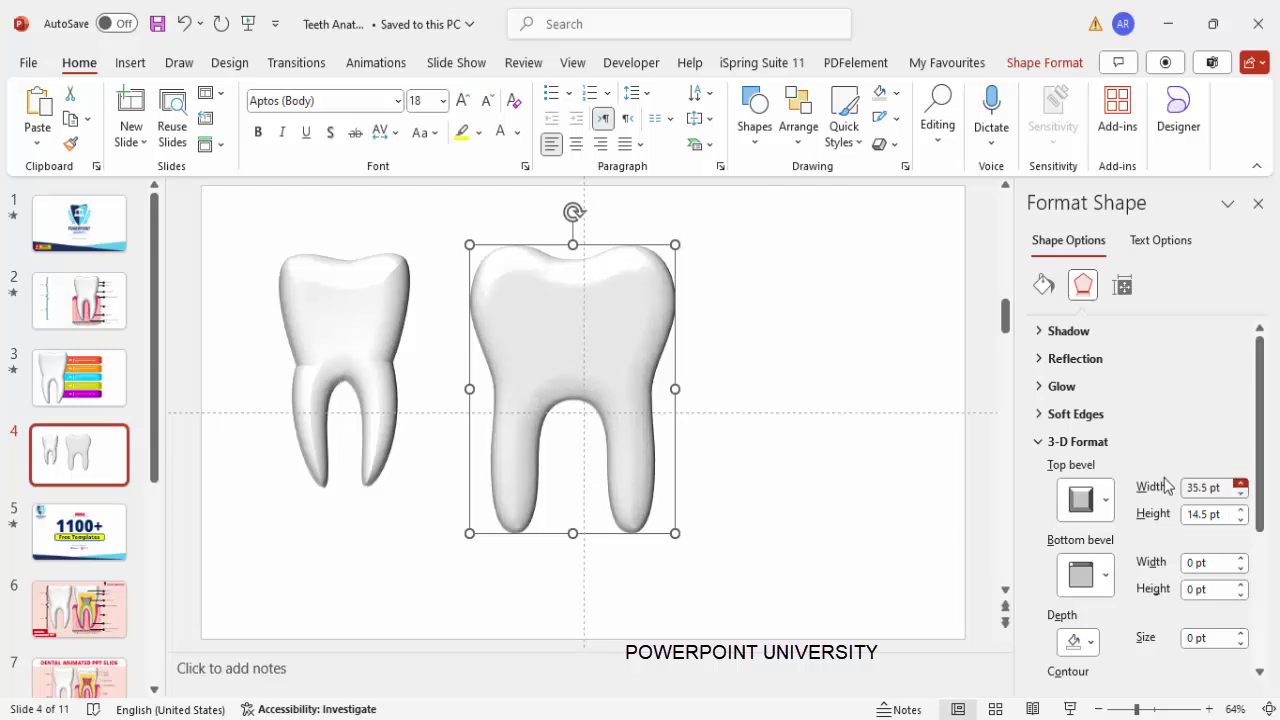
{"action": "left_click", "coordinate": [805, 352]}
{"action": "left_click", "coordinate": [596, 319]}
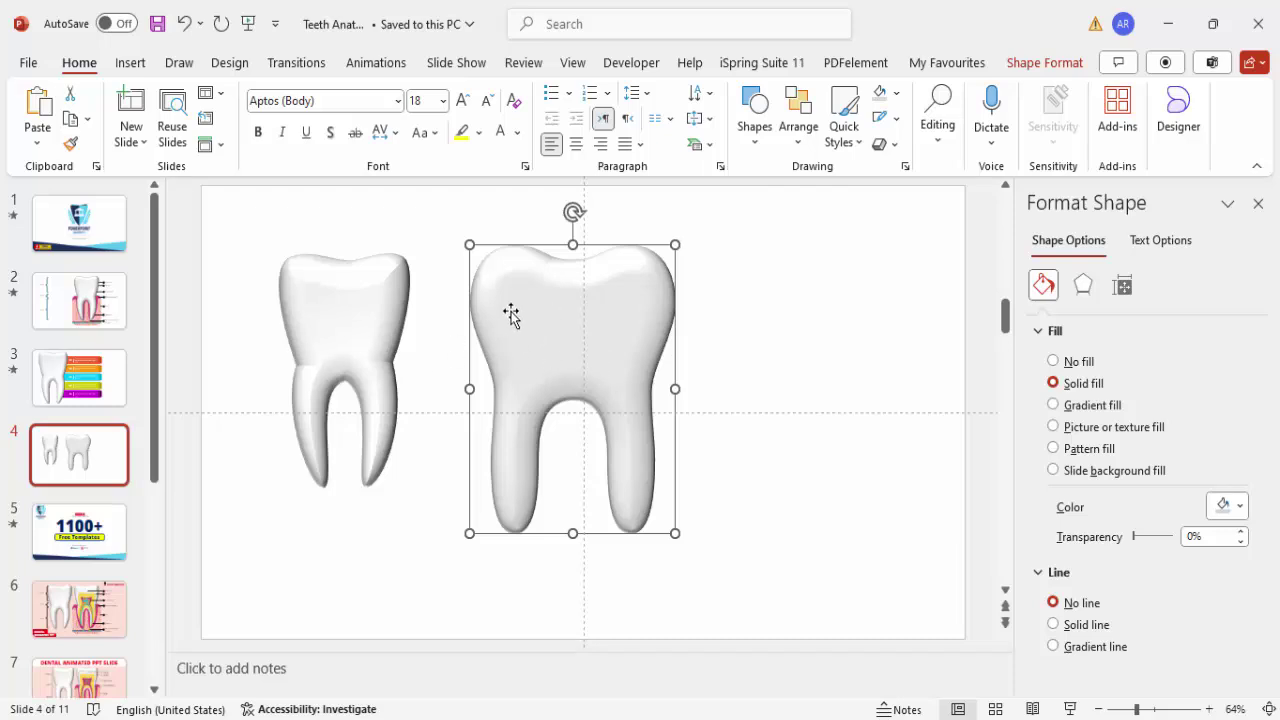
Step: Delete the bevelled grey tooth and enlarge the white 3D tooth to the slide's full height
{"action": "key", "text": "Delete"}
{"action": "left_click", "coordinate": [374, 330]}
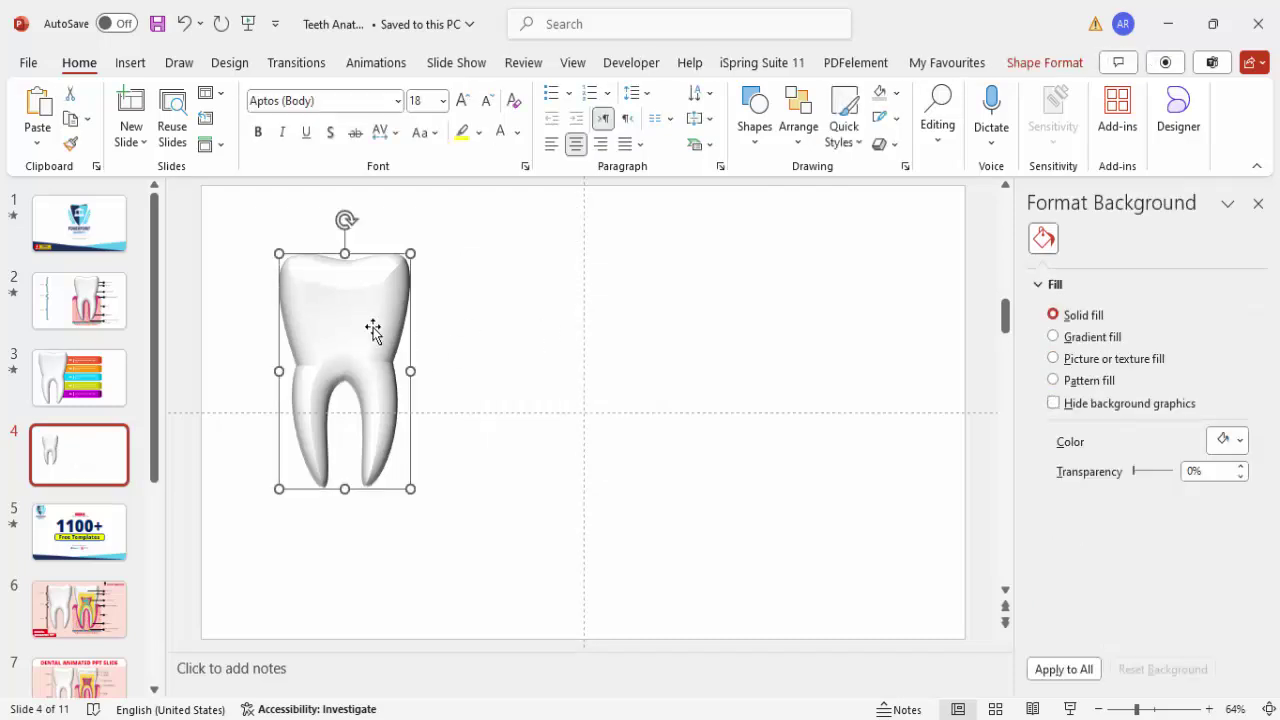
{"action": "left_click_drag", "start_coordinate": [408, 488], "coordinate": [506, 596]}
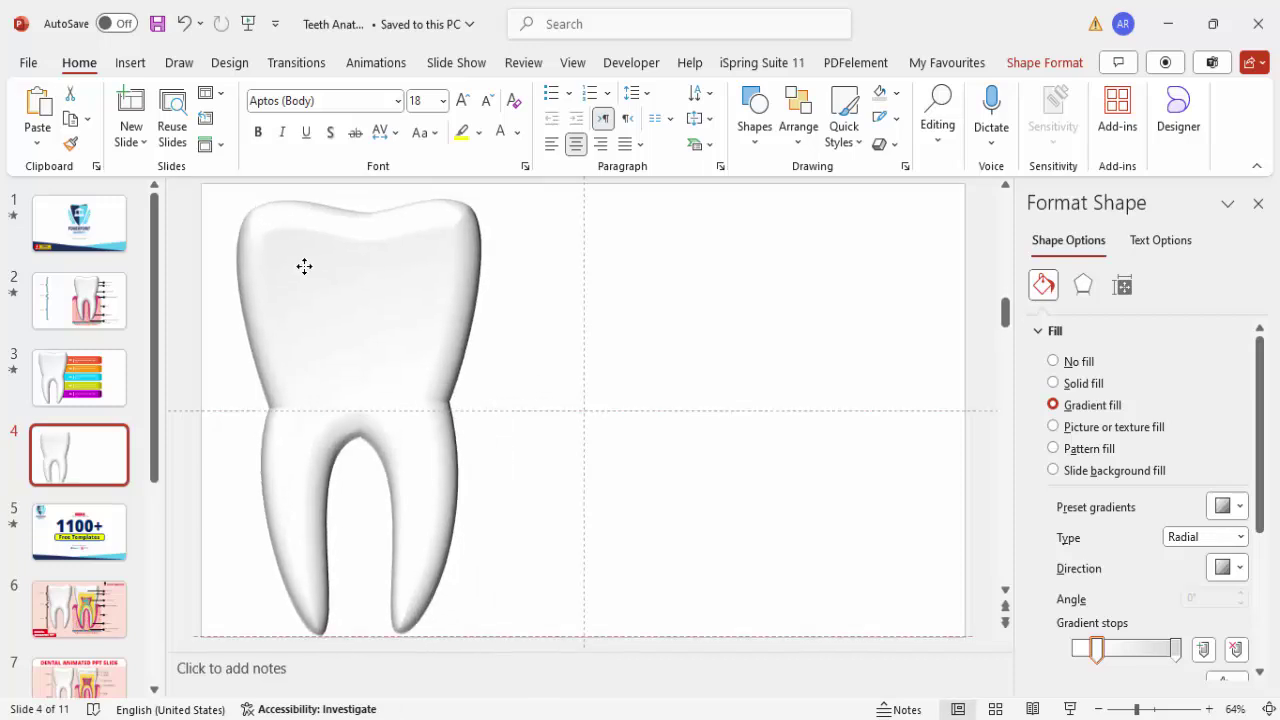
{"action": "left_click", "coordinate": [304, 264]}
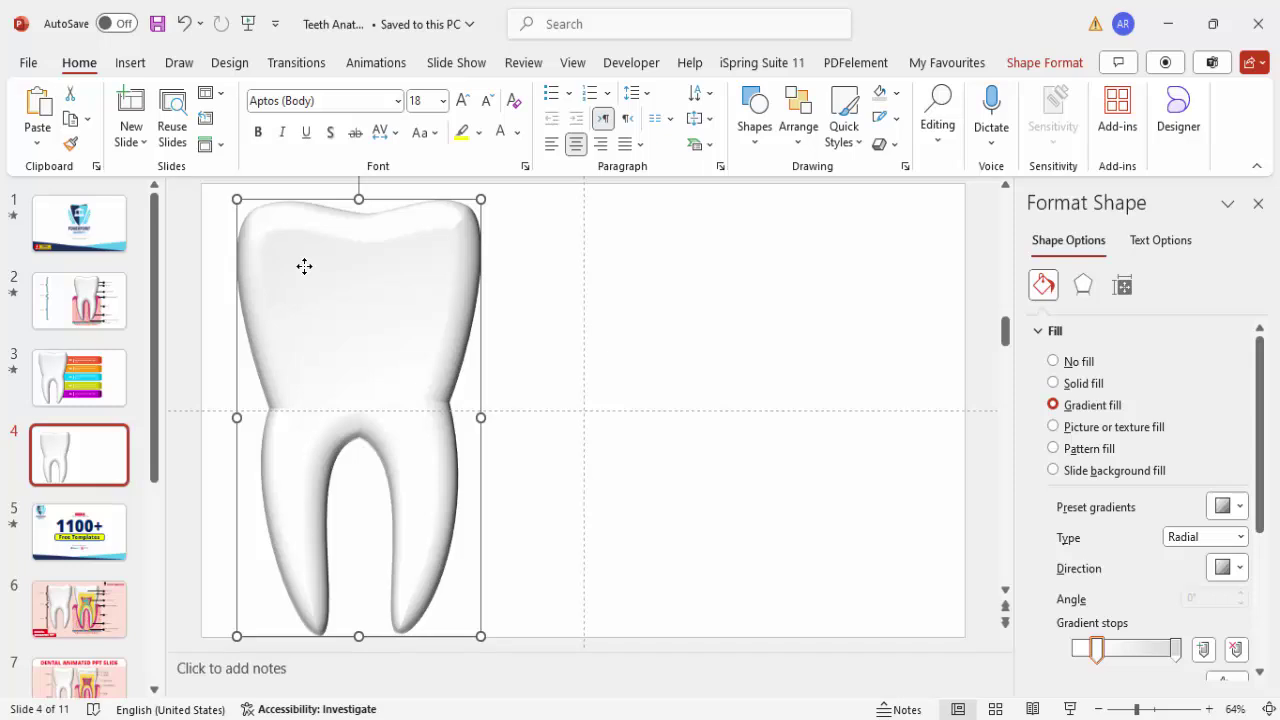
{"action": "left_click", "coordinate": [522, 290]}
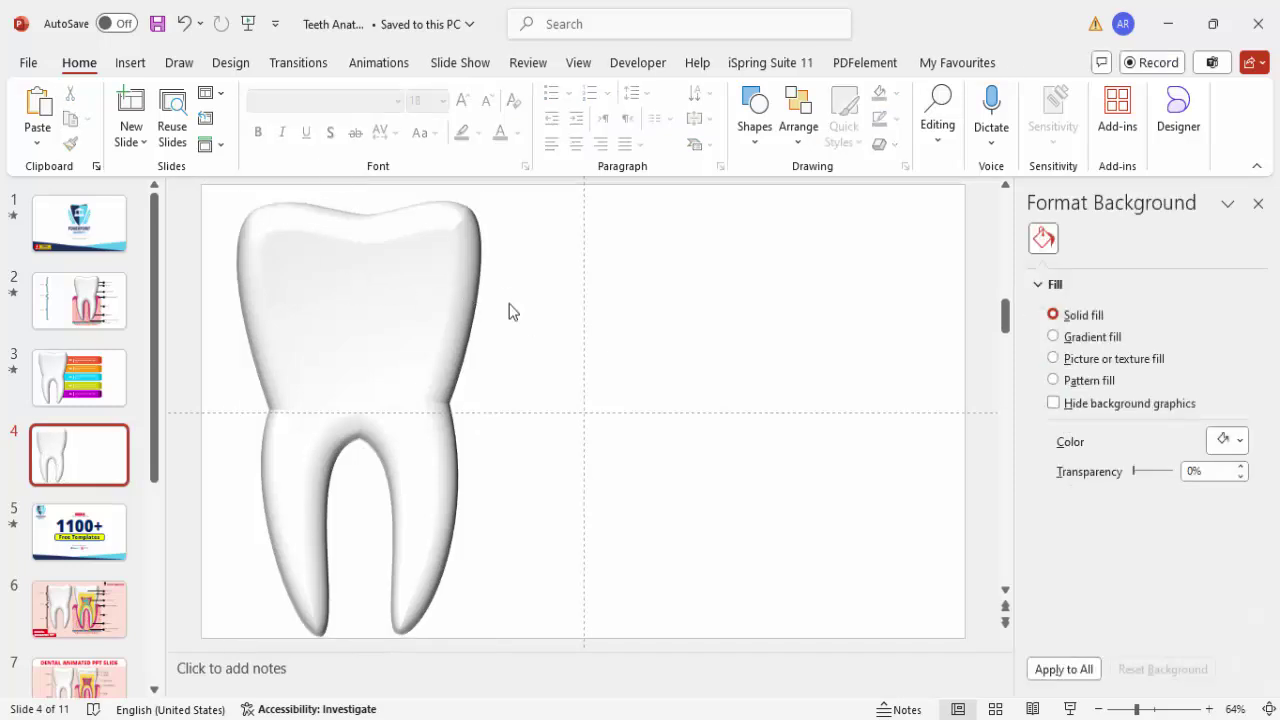
Step: Draw a long rectangle from the tooth's crown rightward across the slide
{"action": "left_click", "coordinate": [130, 62]}
{"action": "left_click", "coordinate": [416, 130]}
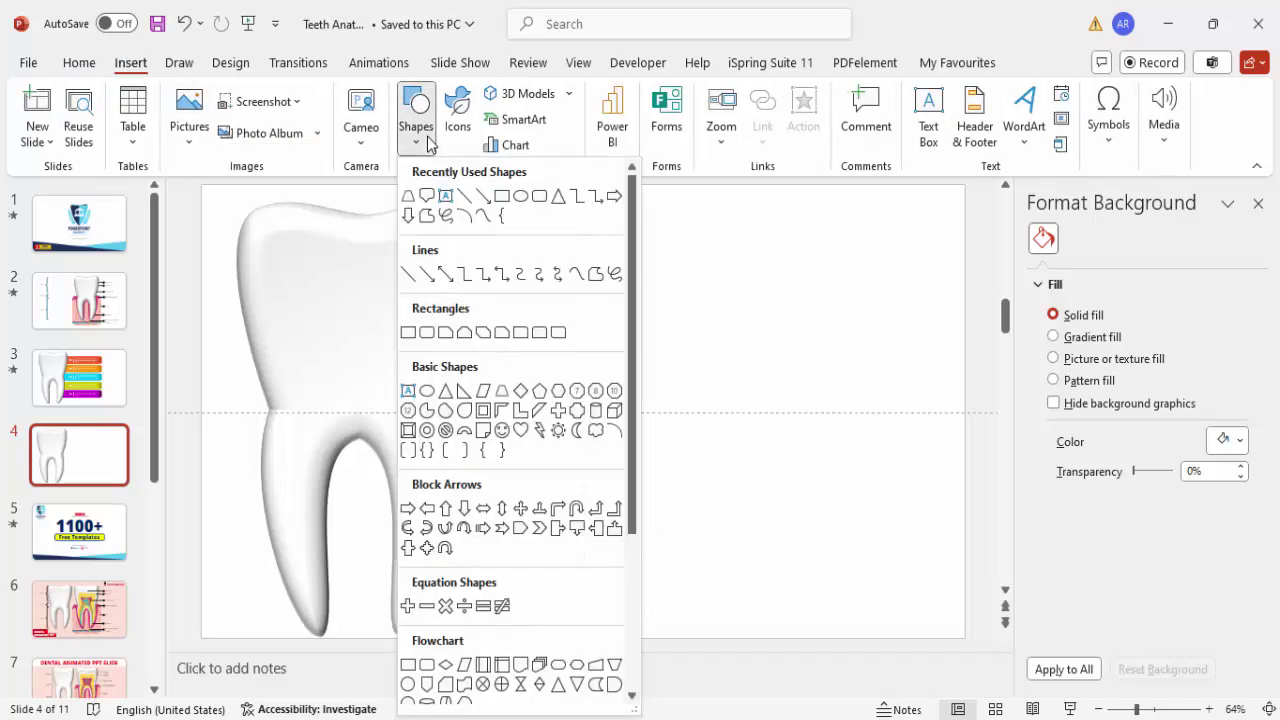
{"action": "left_click", "coordinate": [407, 333]}
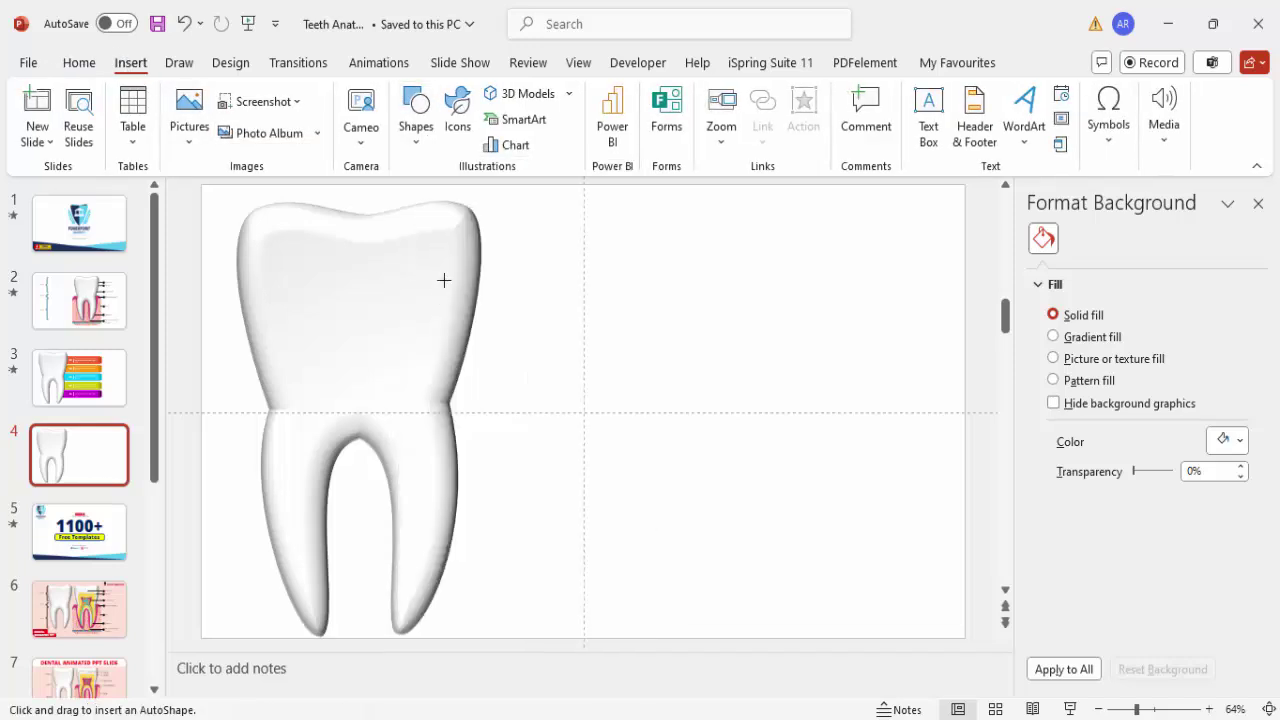
{"action": "left_click_drag", "start_coordinate": [456, 239], "coordinate": [778, 303]}
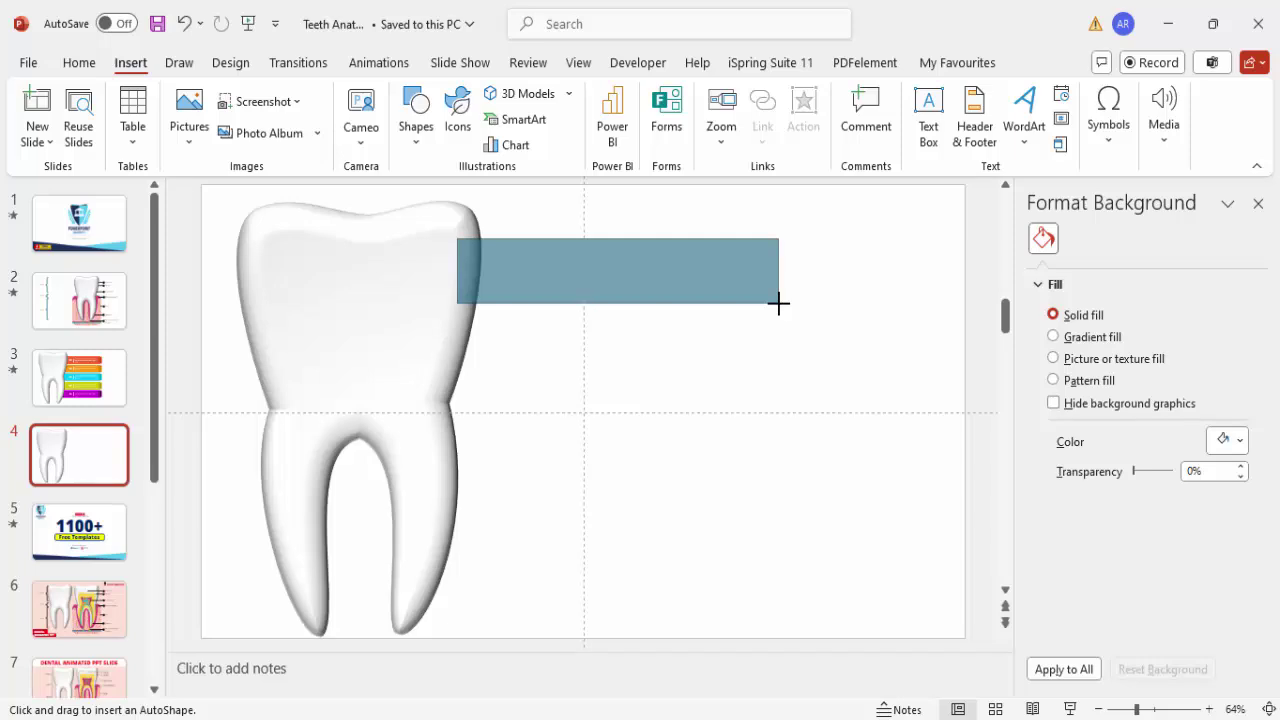
{"action": "left_click_drag", "start_coordinate": [782, 303], "coordinate": [780, 307]}
{"action": "left_click_drag", "start_coordinate": [456, 272], "coordinate": [430, 270]}
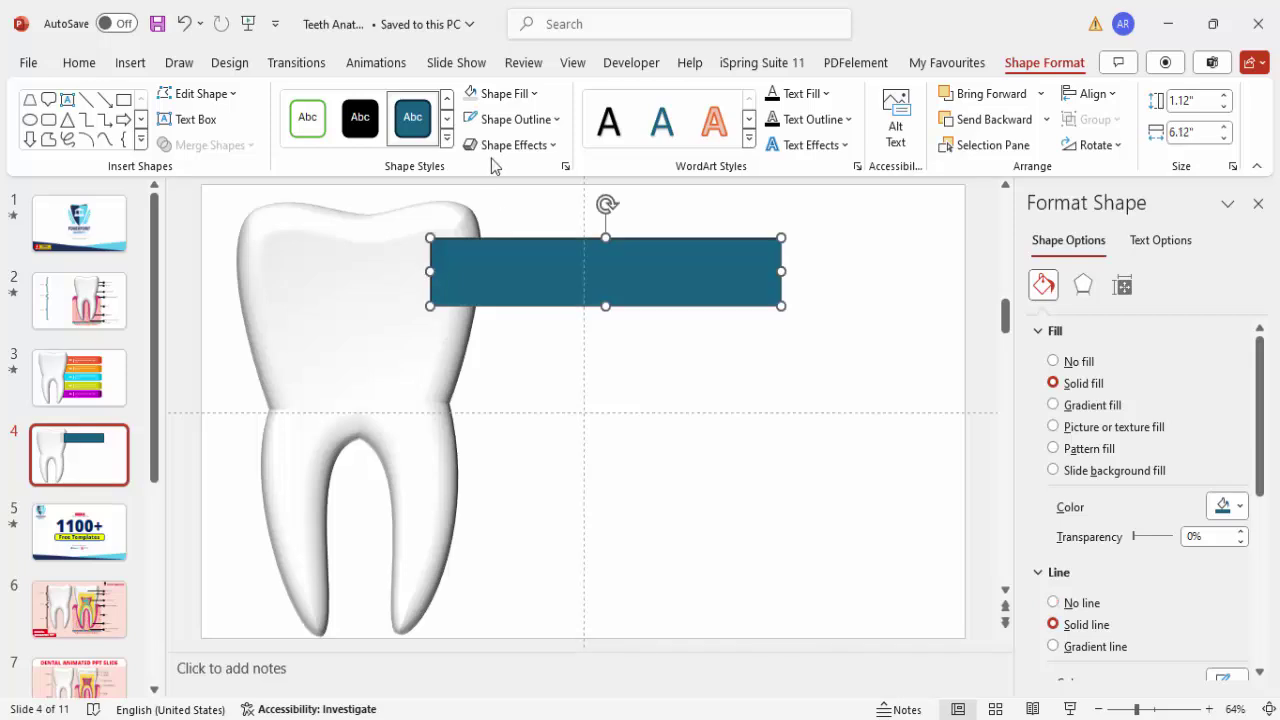
Step: Remove the bar's outline and fill it red
{"action": "left_click", "coordinate": [512, 119]}
{"action": "left_click", "coordinate": [522, 440]}
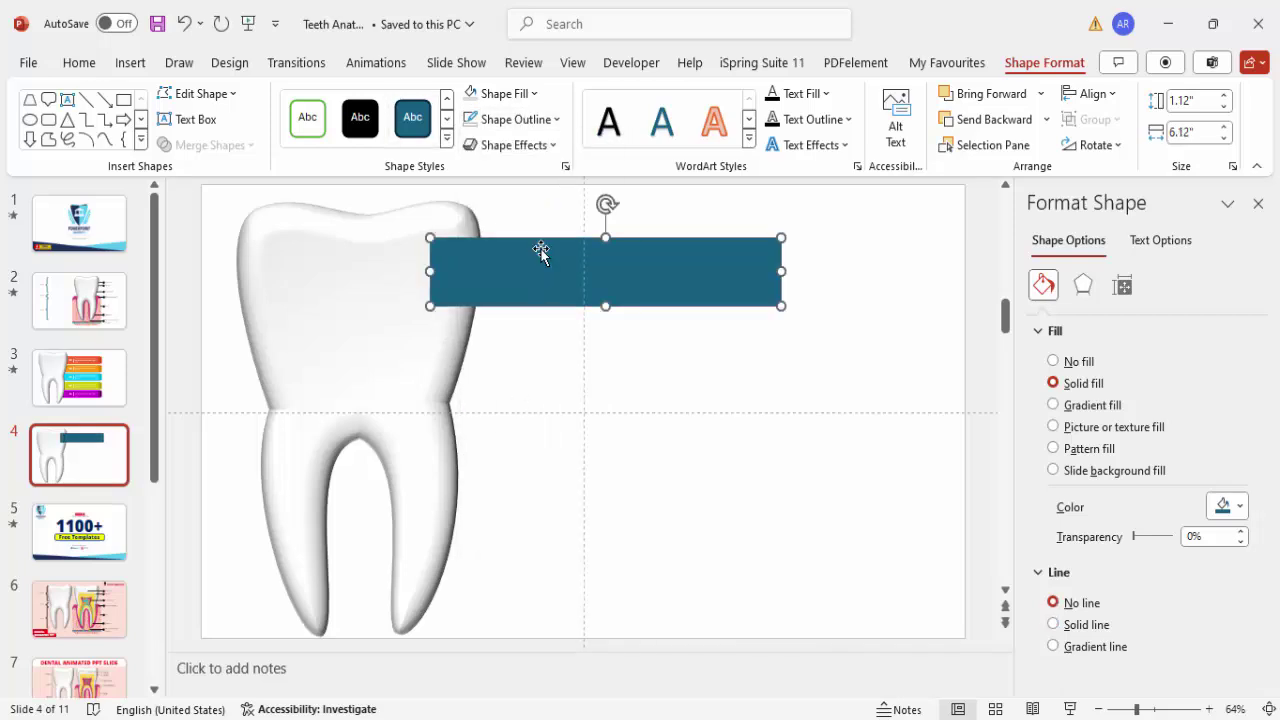
{"action": "left_click", "coordinate": [515, 97]}
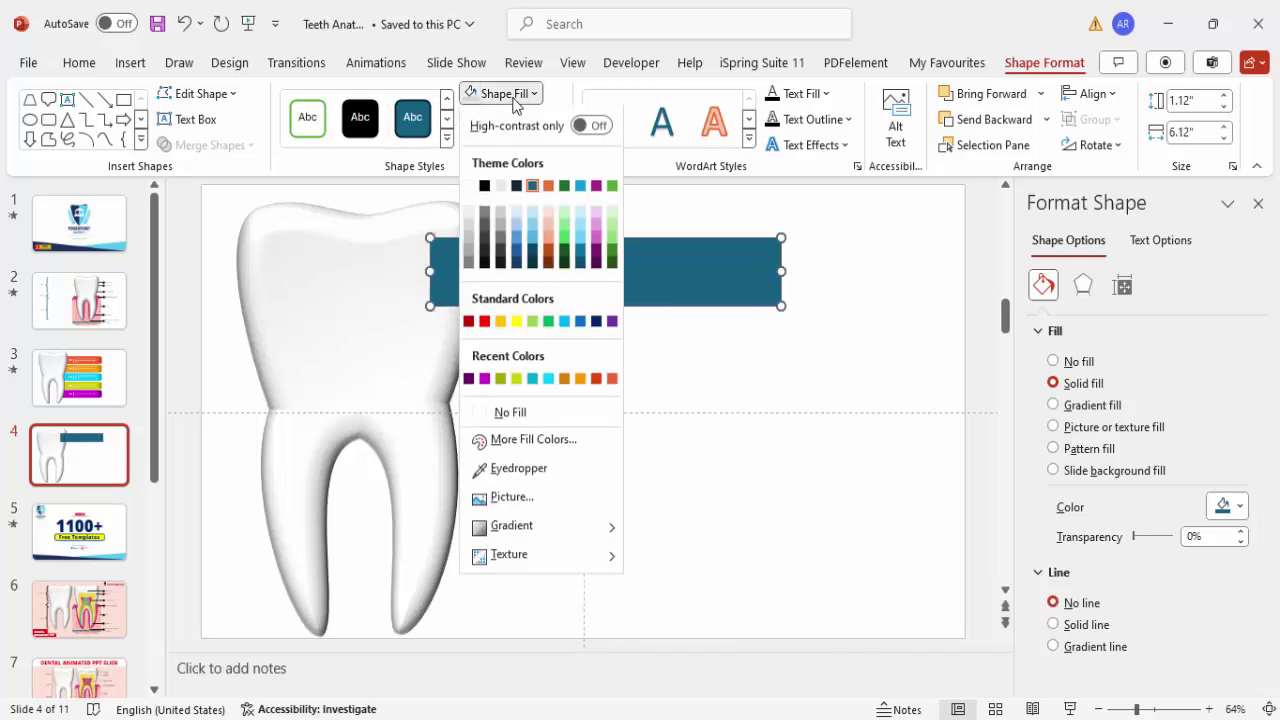
{"action": "left_click", "coordinate": [611, 382]}
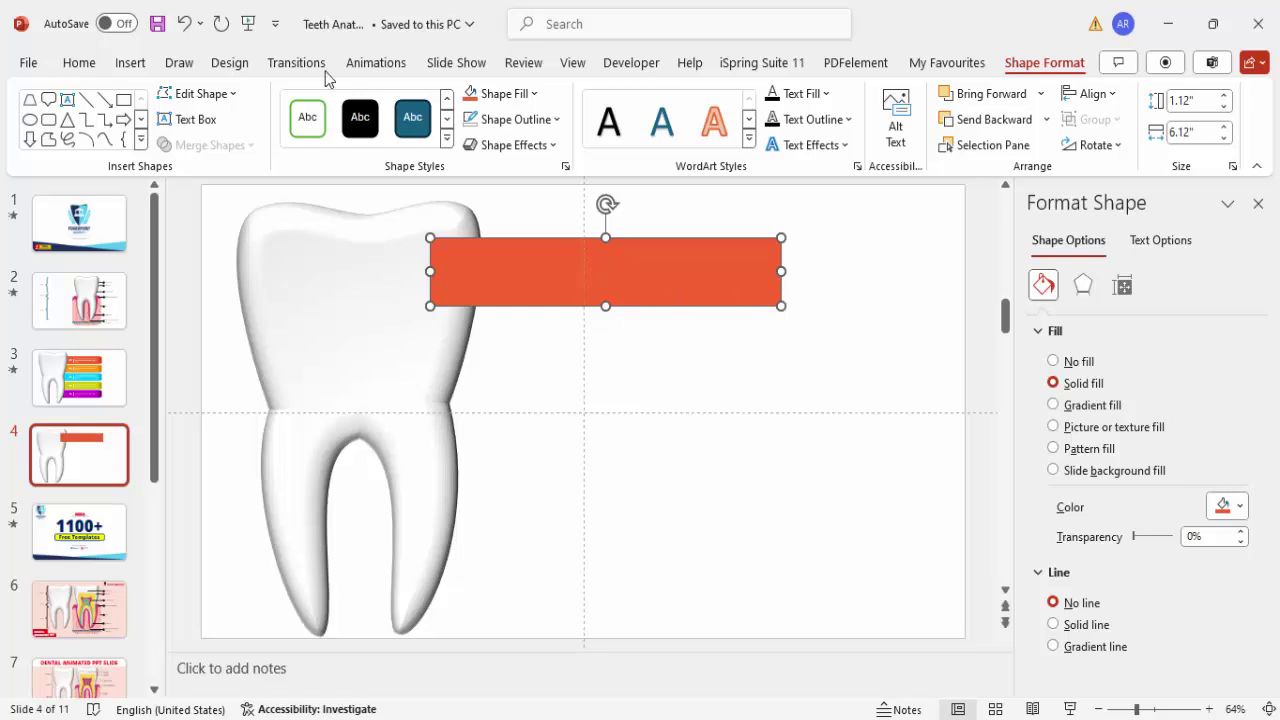
{"action": "left_click", "coordinate": [130, 63]}
{"action": "left_click", "coordinate": [418, 148]}
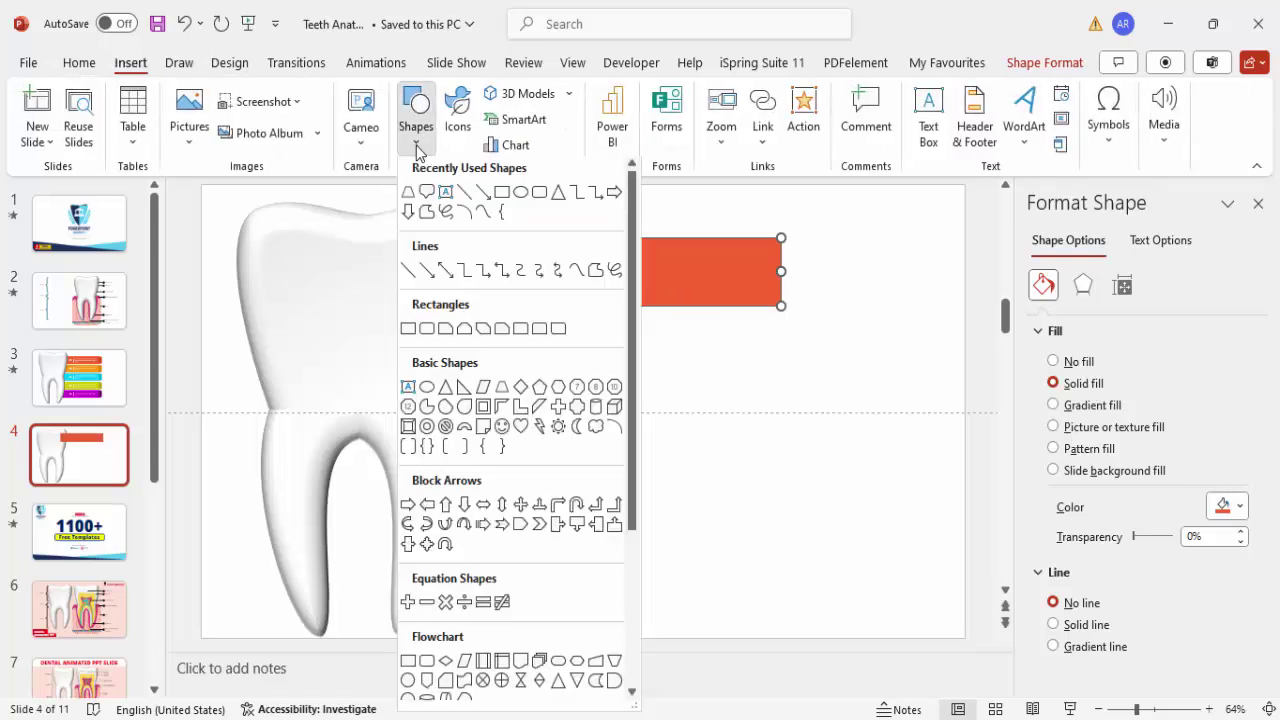
Step: Draw a trapezoid, rotate it 90° and fit it against the red bar's right end
{"action": "left_click", "coordinate": [503, 389]}
{"action": "left_click_drag", "start_coordinate": [802, 229], "coordinate": [877, 295]}
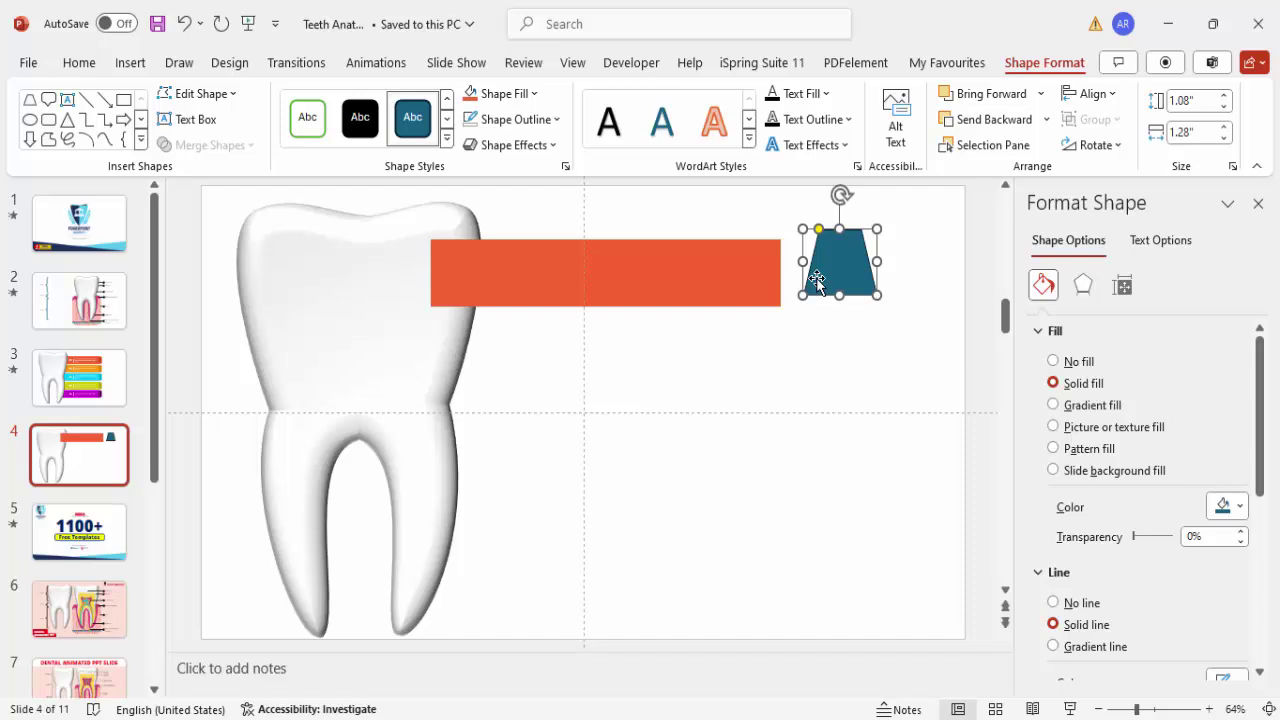
{"action": "key", "text": "alt+Right"}
{"action": "key", "text": "alt+Right"}
{"action": "key", "text": "alt+Right"}
{"action": "key", "text": "alt+Right"}
{"action": "key", "text": "alt+Right"}
{"action": "key", "text": "alt+Right"}
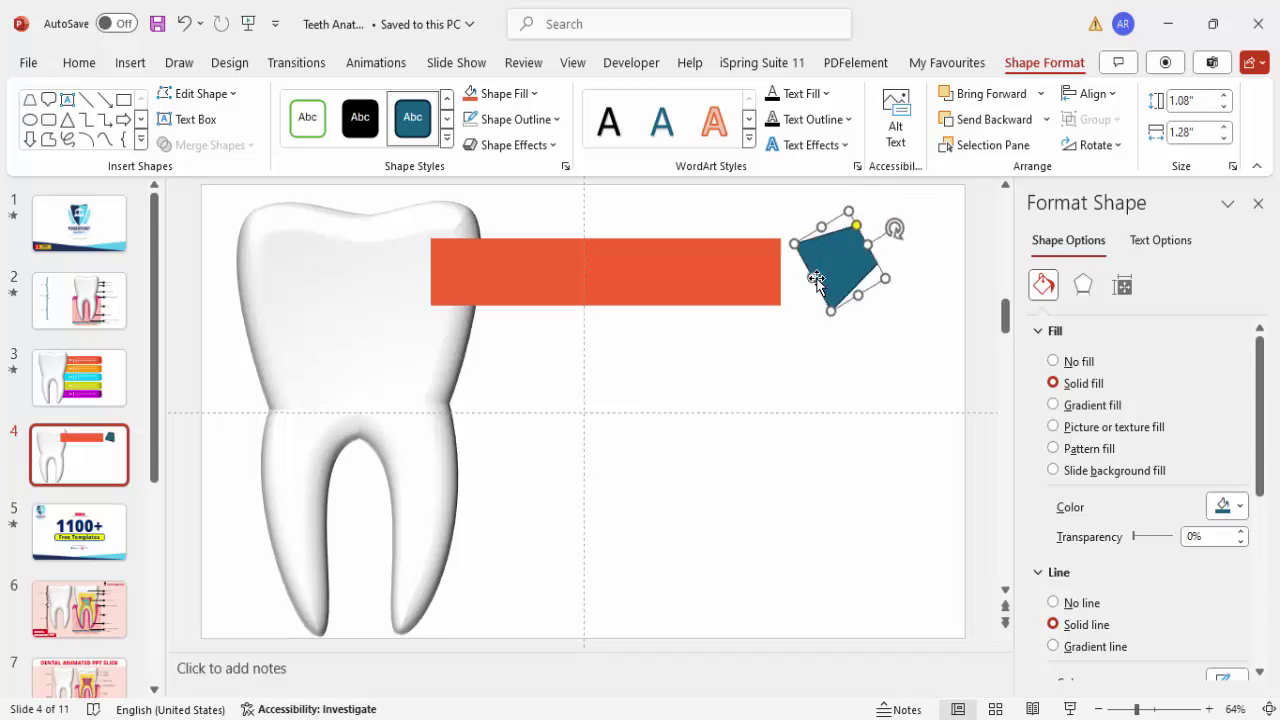
{"action": "mouse_move", "coordinate": [811, 260]}
{"action": "left_mouse_down"}
{"action": "mouse_move", "coordinate": [811, 306]}
{"action": "mouse_move", "coordinate": [817, 268]}
{"action": "left_mouse_up"}
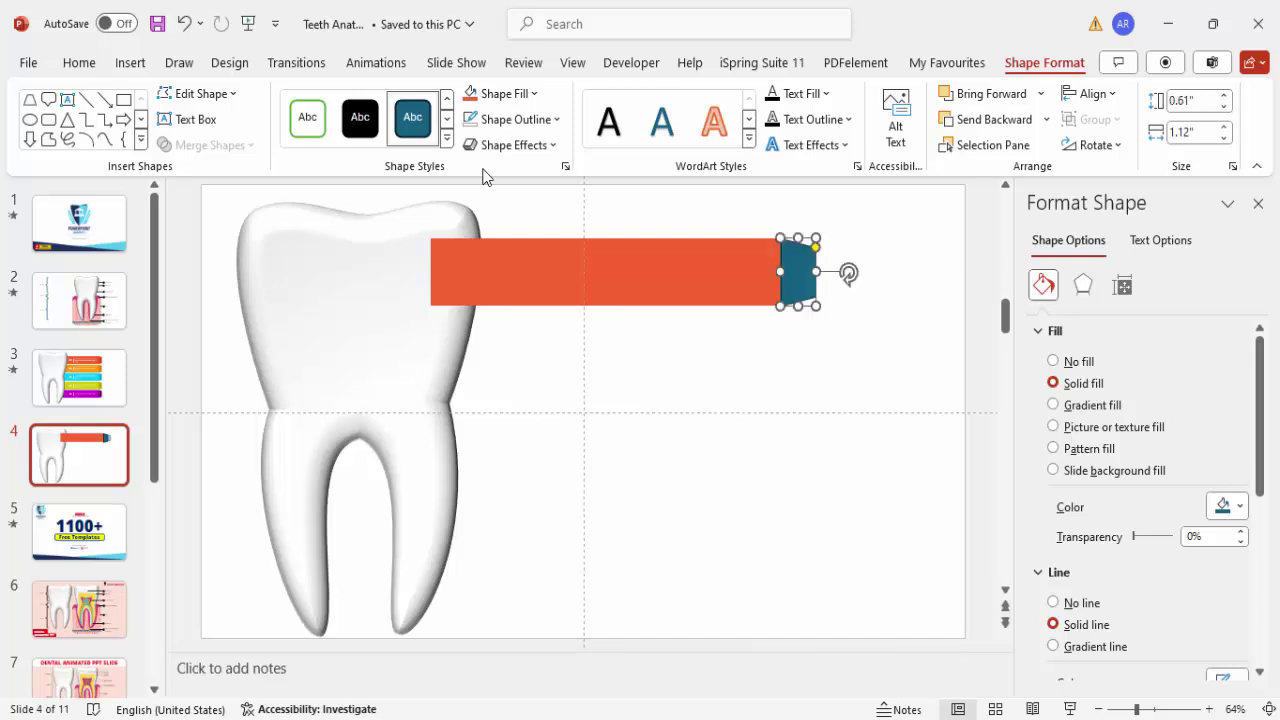
Step: Give the trapezoid tip no outline and a darker red fill
{"action": "left_click", "coordinate": [521, 119]}
{"action": "left_click", "coordinate": [546, 439]}
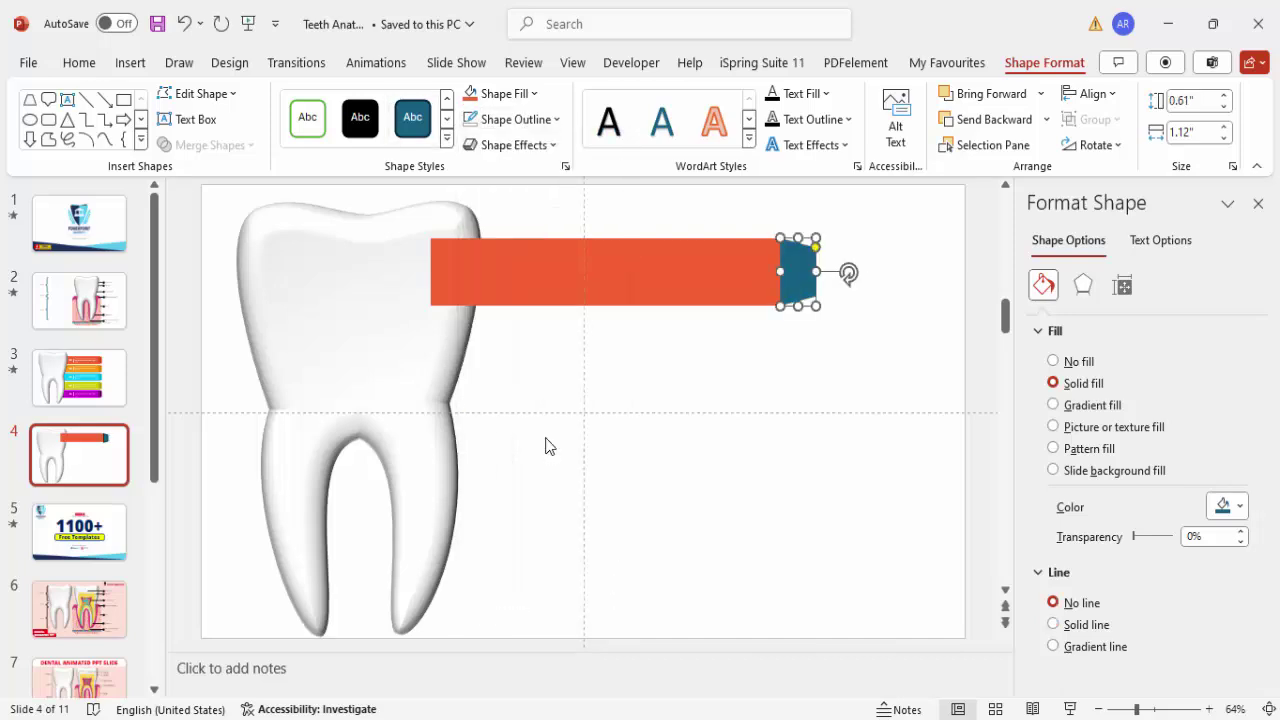
{"action": "left_click", "coordinate": [509, 94]}
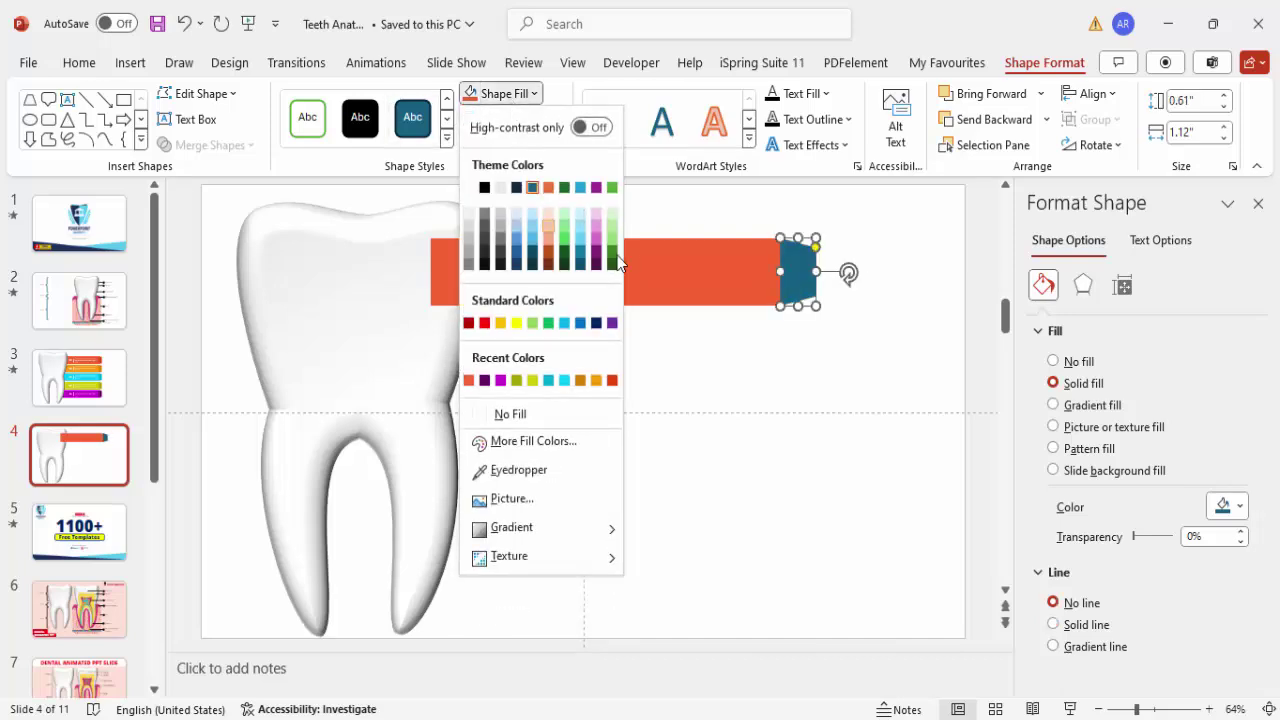
{"action": "left_click", "coordinate": [611, 381]}
Step: Select the red bar and its trapezoid tip together
{"action": "left_click", "coordinate": [811, 316]}
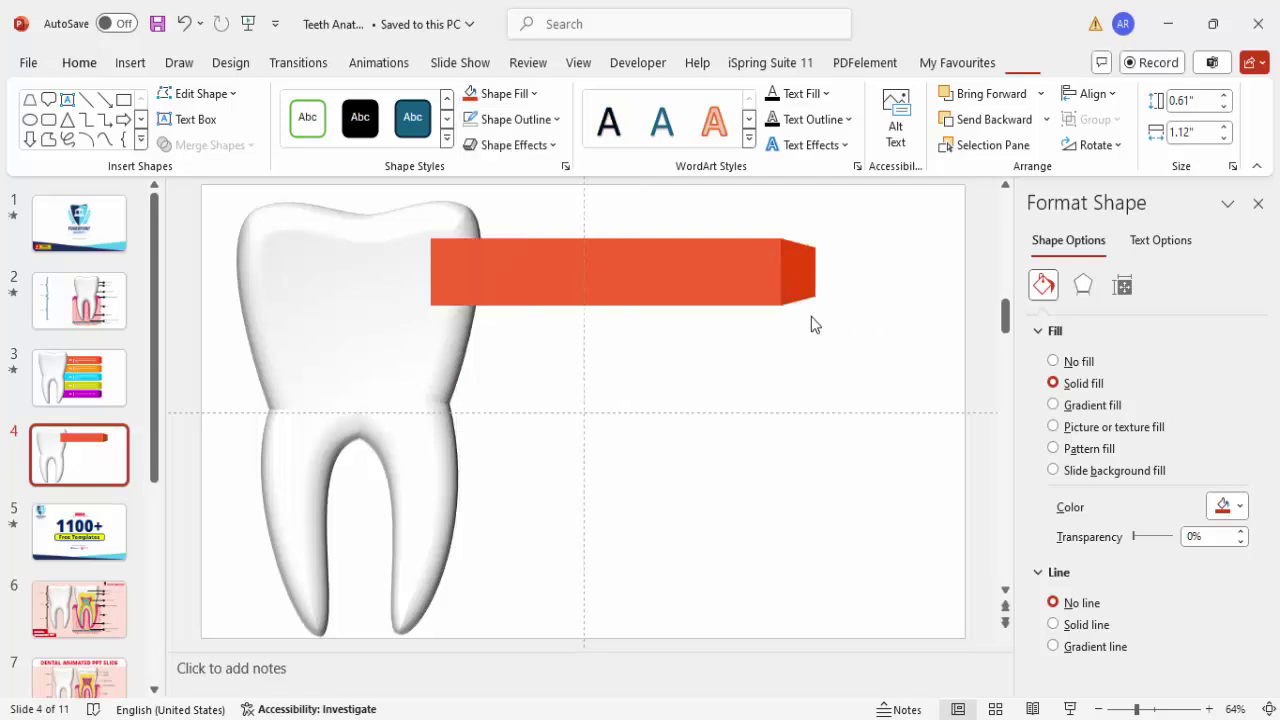
{"action": "left_click", "coordinate": [673, 281]}
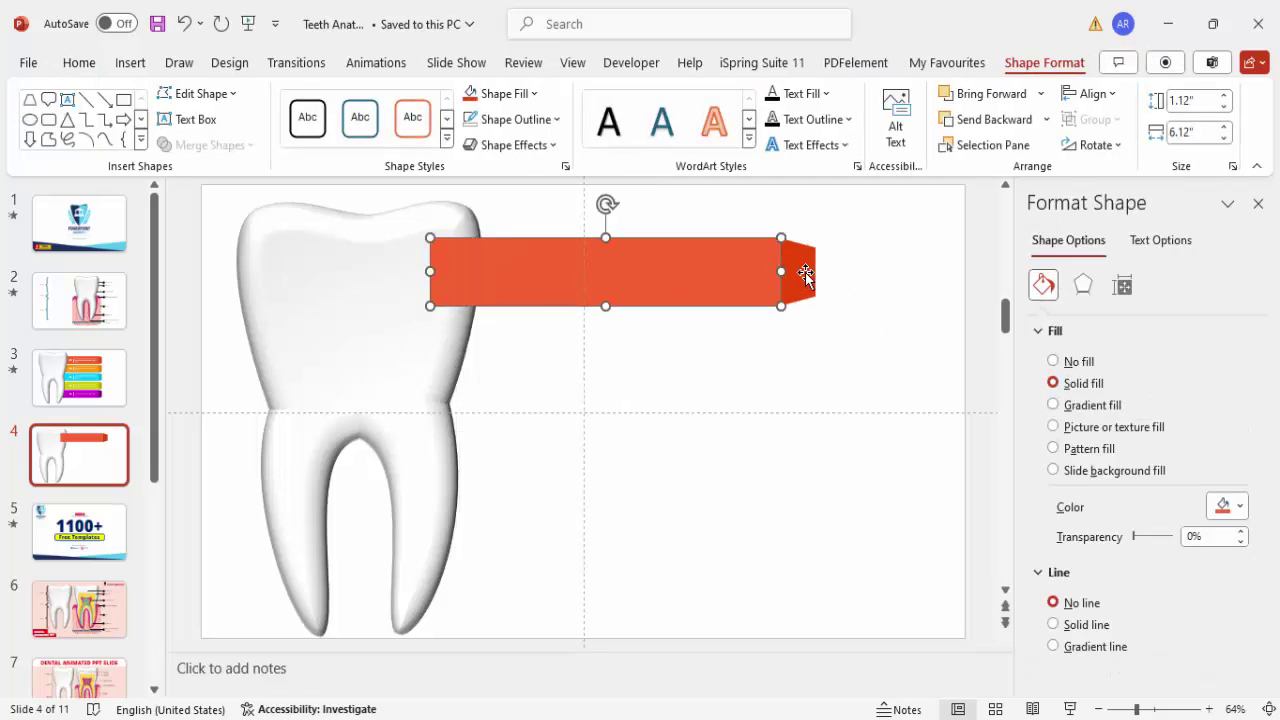
{"action": "left_click", "coordinate": [800, 273]}
{"action": "left_click", "coordinate": [757, 362]}
{"action": "left_click", "coordinate": [570, 278]}
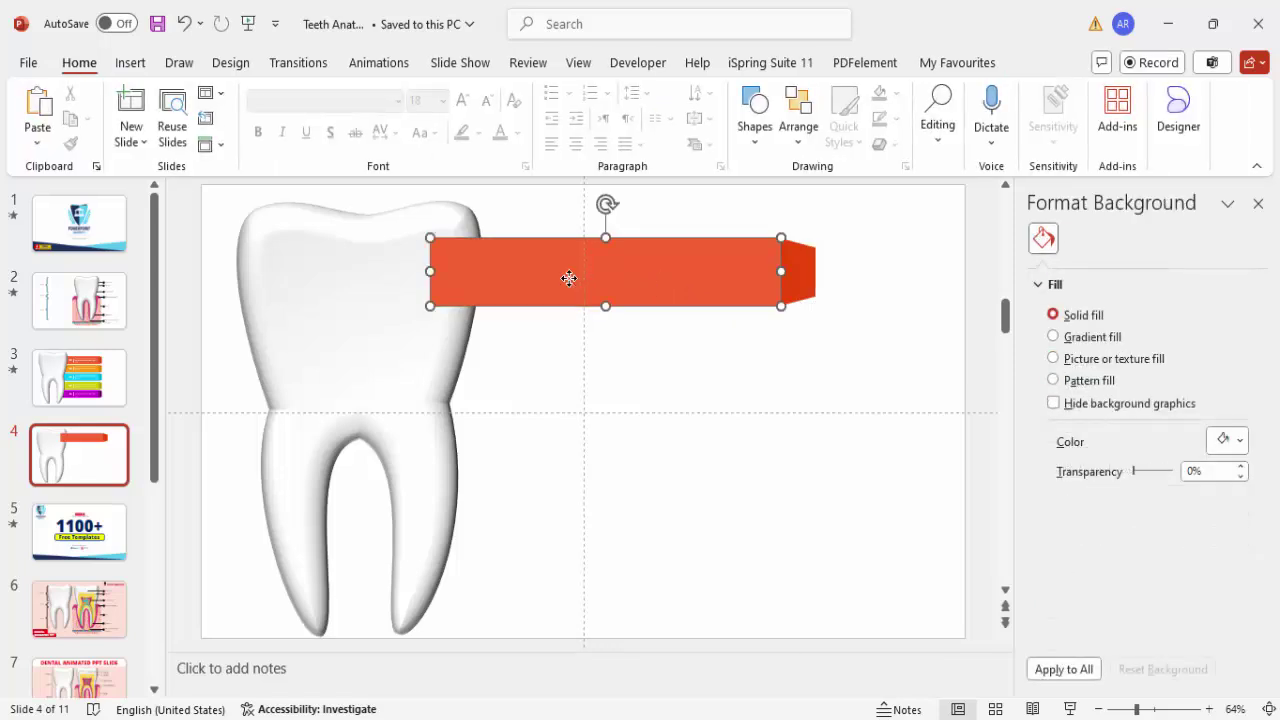
{"action": "left_click", "coordinate": [805, 278], "text": "shift"}
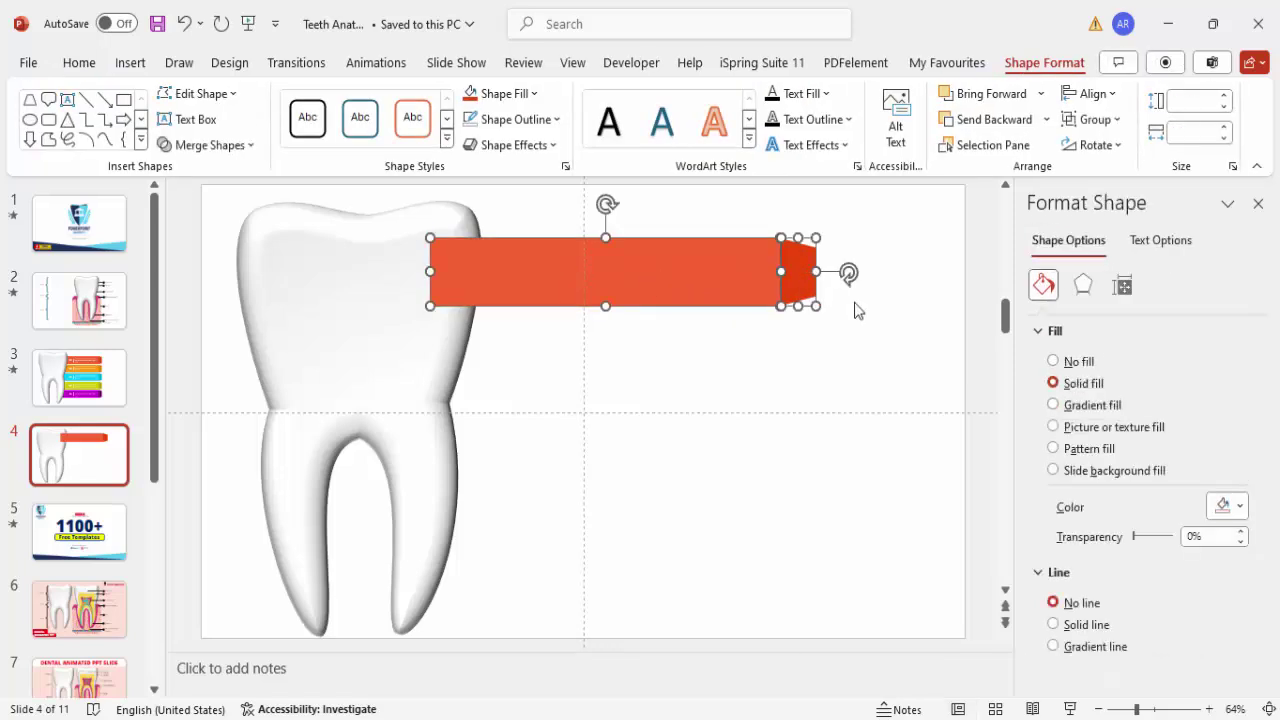
Step: Duplicate the tipped bar just below the first, deleting the stray extra copy
{"action": "left_click_drag", "start_coordinate": [727, 283], "coordinate": [738, 363]}
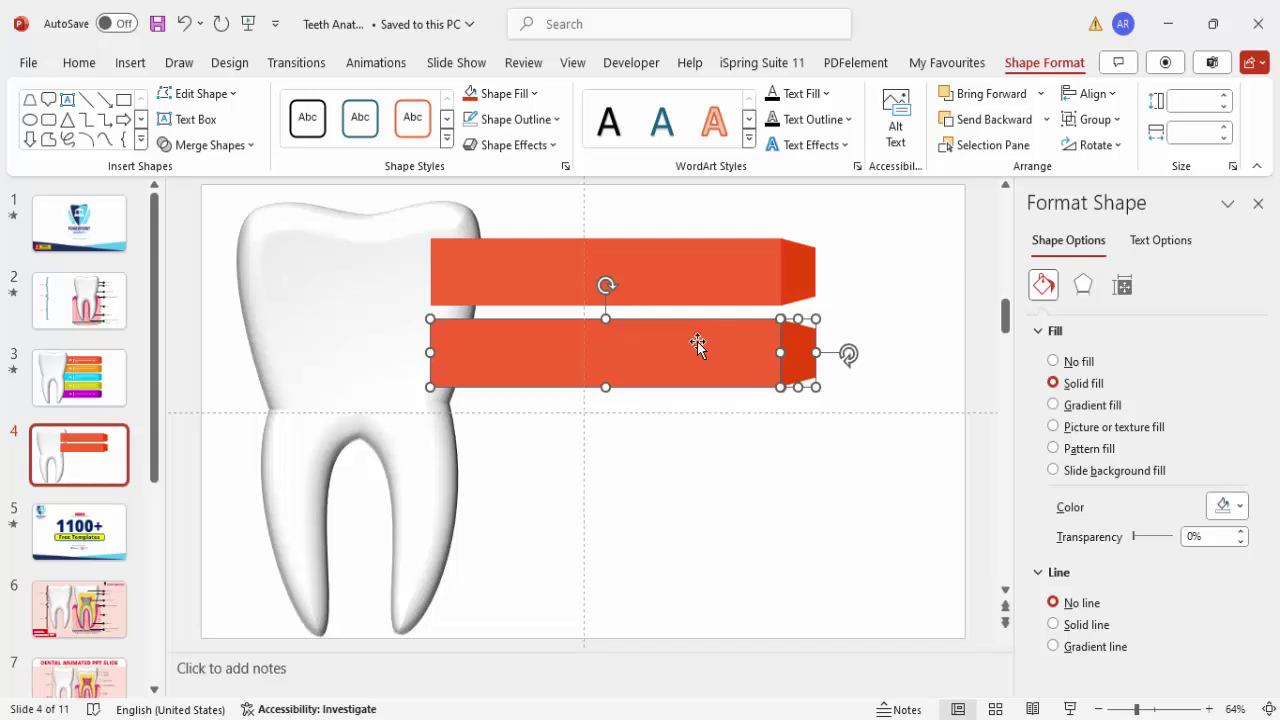
{"action": "left_click_drag", "start_coordinate": [694, 358], "coordinate": [715, 485]}
{"action": "key", "text": "Delete"}
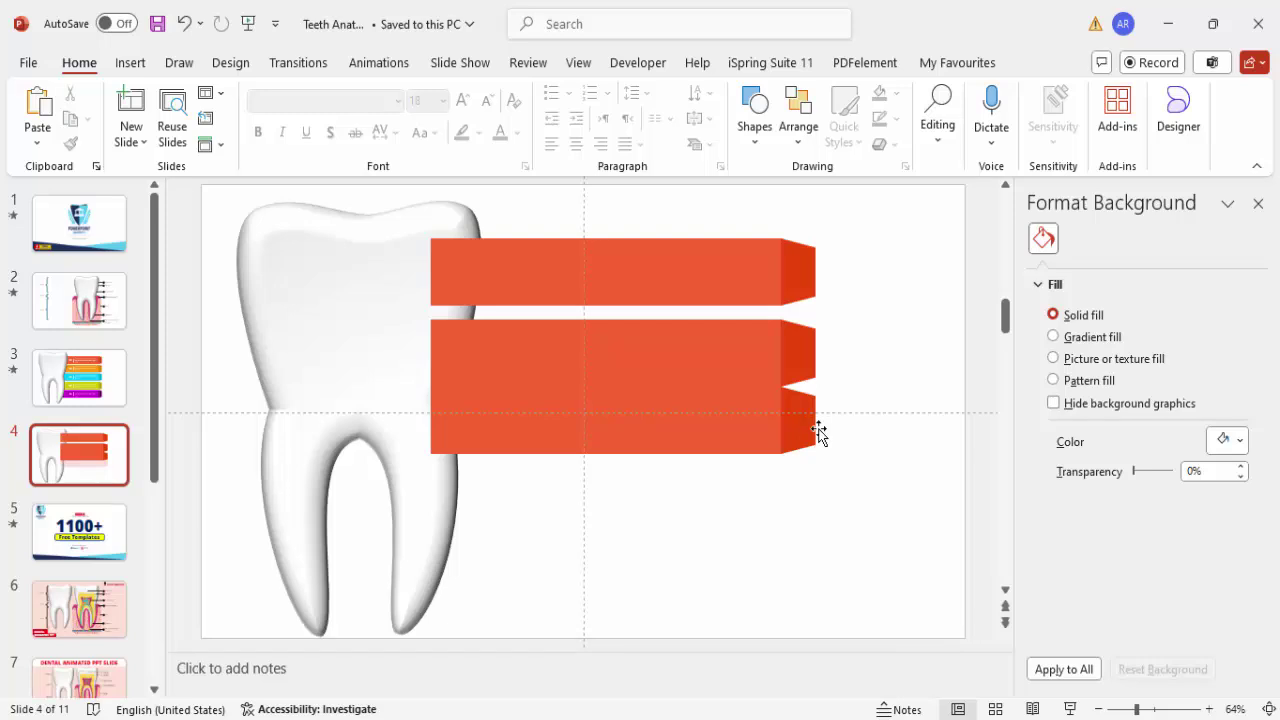
{"action": "left_click", "coordinate": [806, 428]}
{"action": "left_click", "coordinate": [691, 429], "text": "shift"}
{"action": "key", "text": "Delete"}
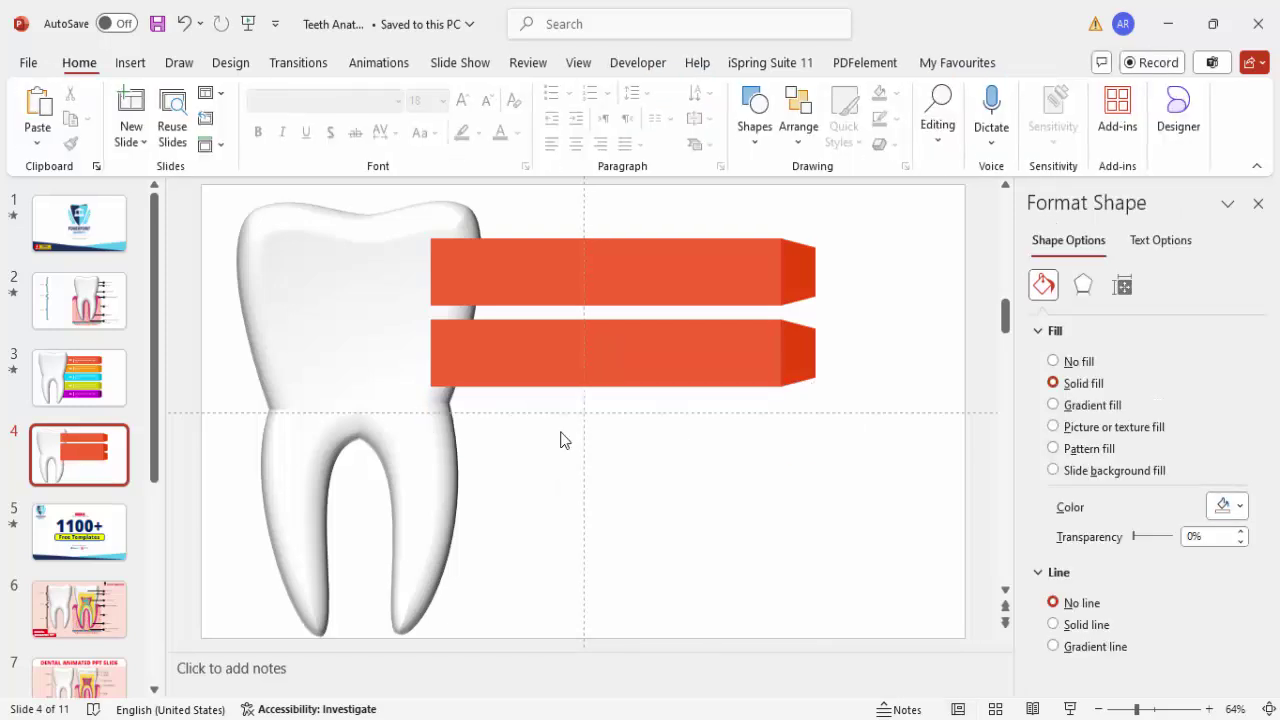
Step: Copy the second bar to add a third and fourth bar down the slide
{"action": "left_click", "coordinate": [788, 356]}
{"action": "left_click", "coordinate": [705, 354], "text": "shift"}
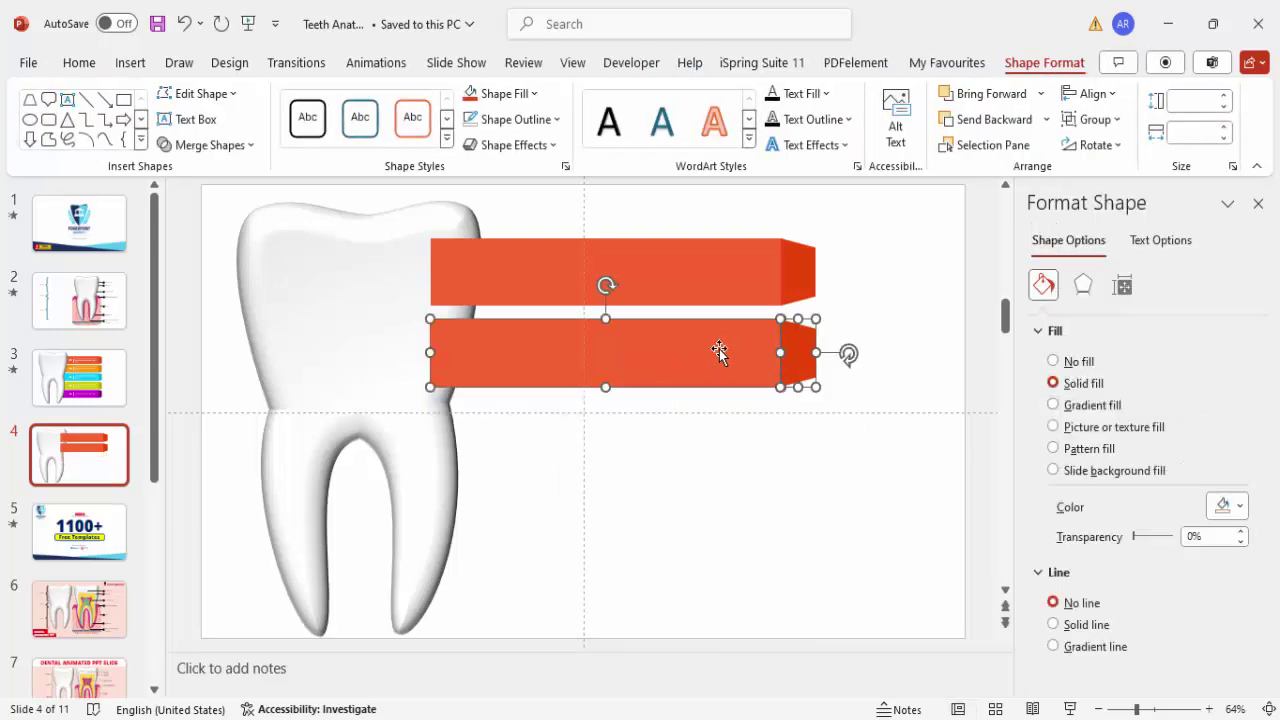
{"action": "left_click_drag", "start_coordinate": [722, 350], "coordinate": [676, 518]}
{"action": "left_click", "coordinate": [901, 600]}
{"action": "left_click_drag", "start_coordinate": [901, 607], "coordinate": [440, 535]}
{"action": "left_click", "coordinate": [663, 509]}
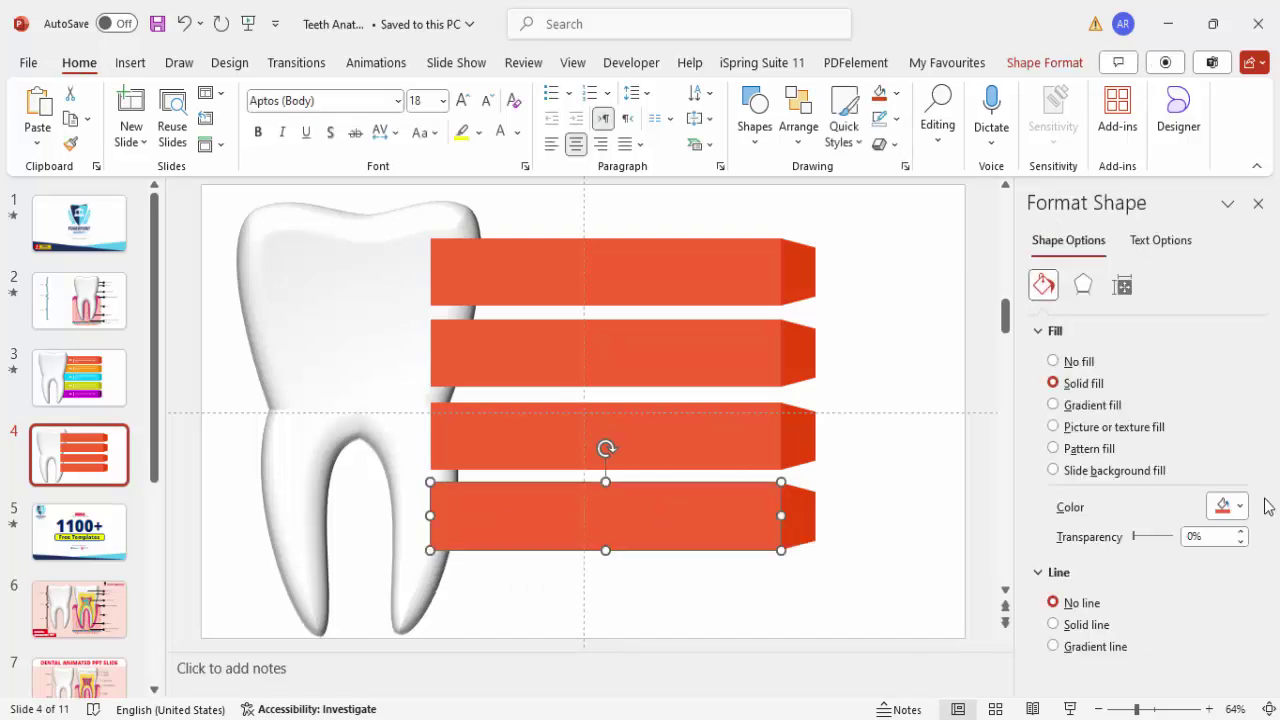
Step: Colour the fourth bar yellow-green with an olive green tip
{"action": "left_click", "coordinate": [1238, 507]}
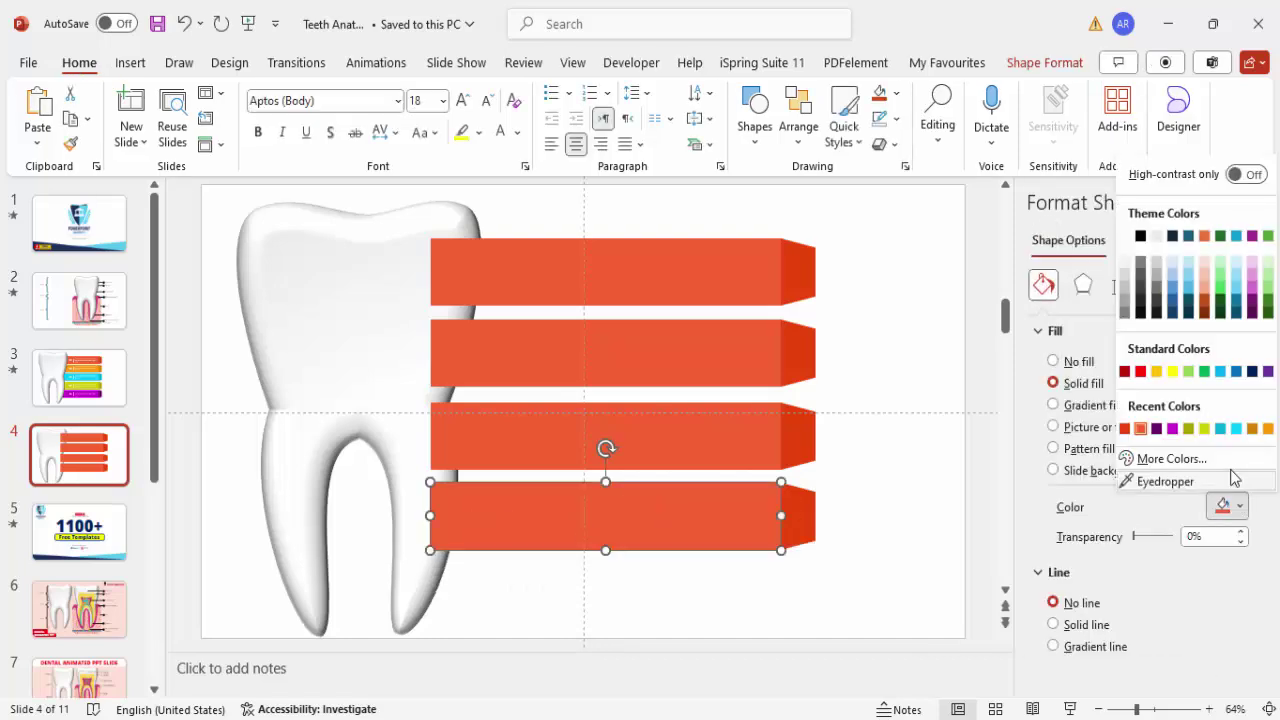
{"action": "left_click", "coordinate": [1205, 428]}
{"action": "left_click", "coordinate": [795, 518]}
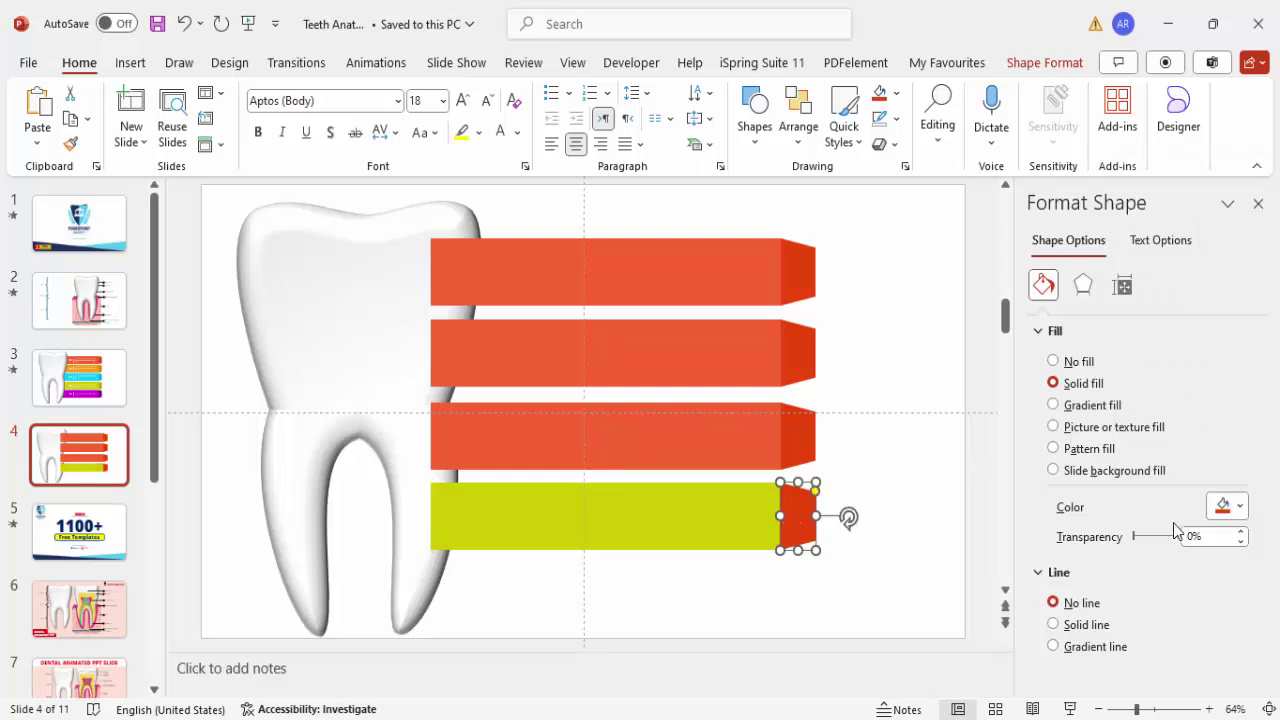
{"action": "left_click", "coordinate": [1238, 507]}
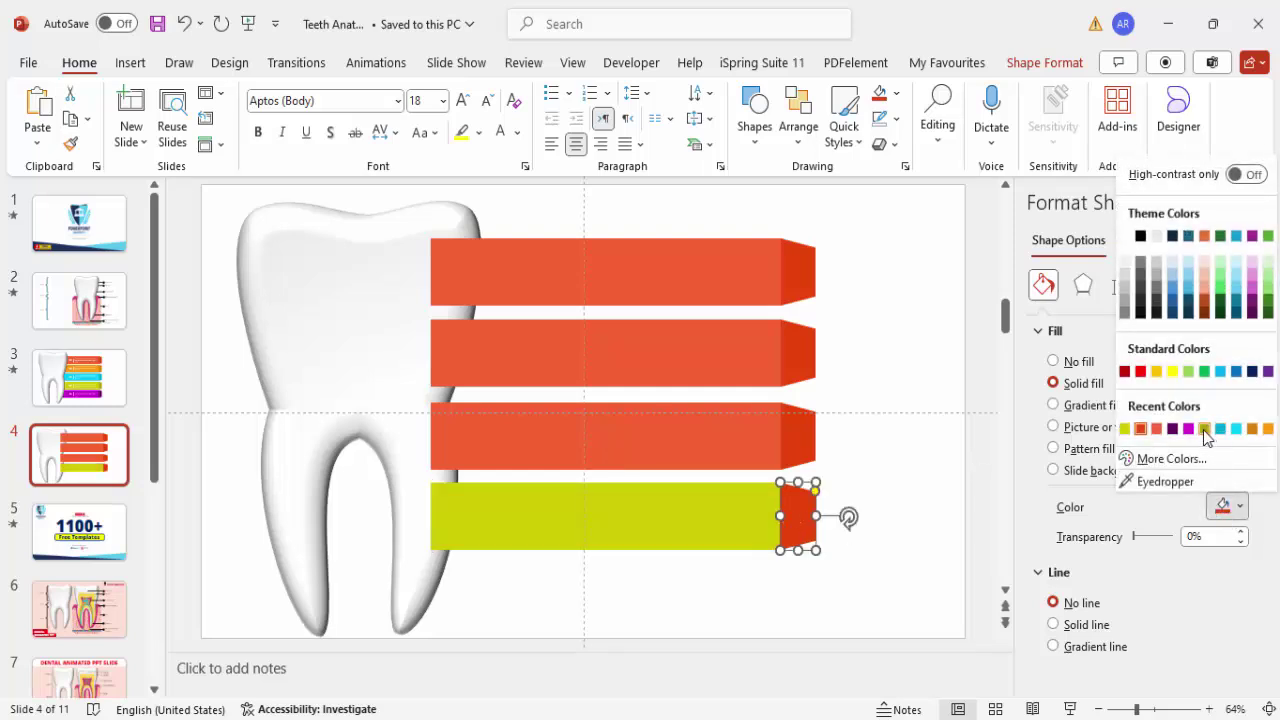
{"action": "left_click", "coordinate": [1205, 428]}
Step: Colour the third bar's body and tip cyan
{"action": "left_click", "coordinate": [737, 444]}
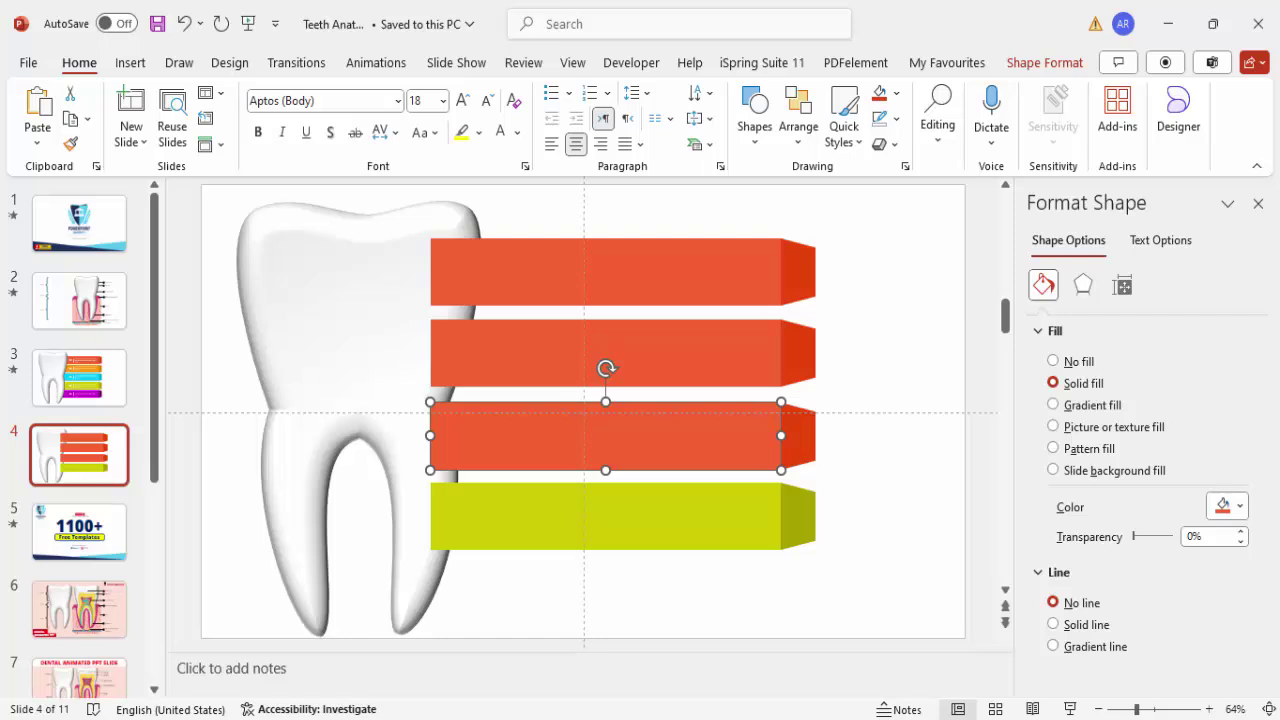
{"action": "left_click", "coordinate": [1226, 504]}
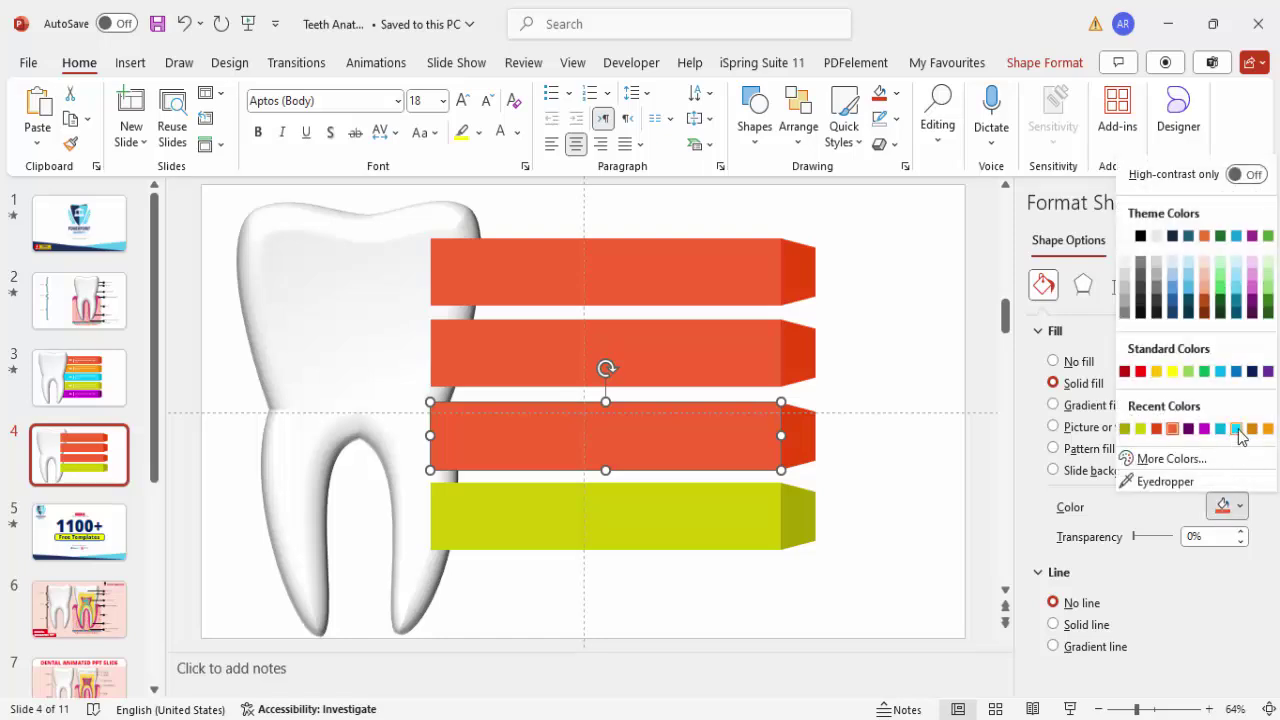
{"action": "left_click", "coordinate": [1237, 429]}
{"action": "left_click", "coordinate": [800, 438]}
{"action": "left_click", "coordinate": [1240, 505]}
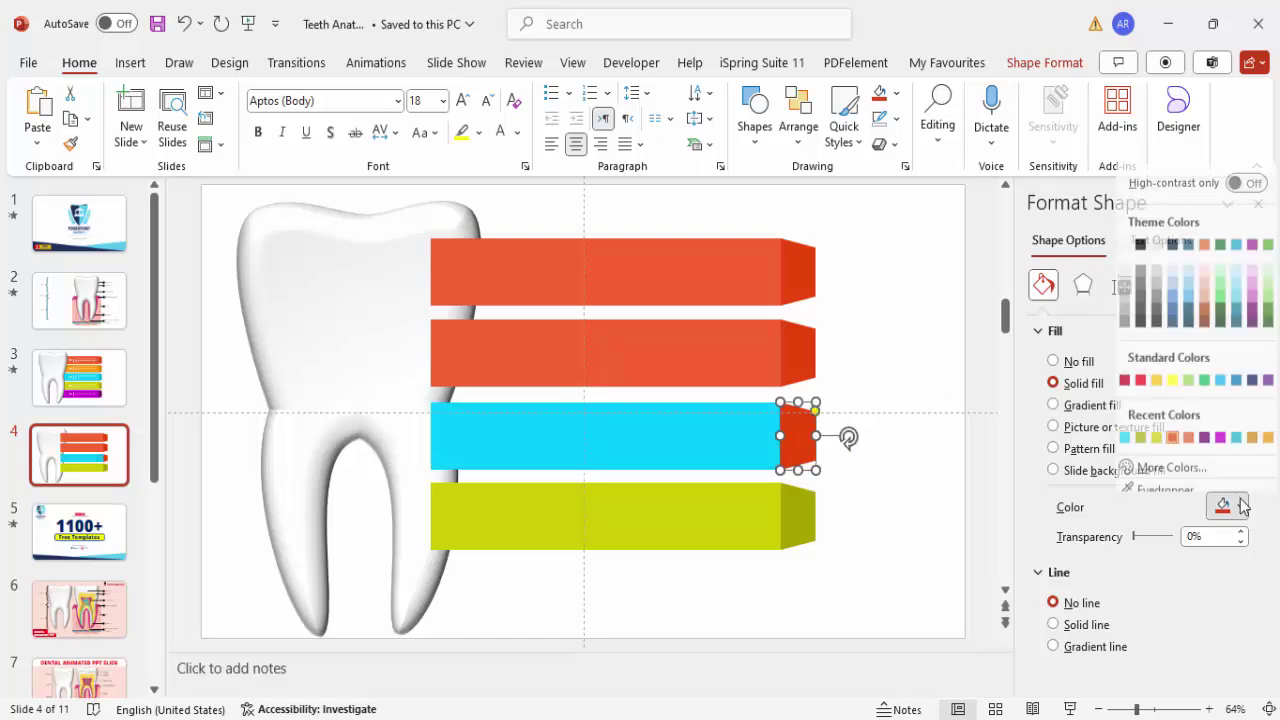
{"action": "left_click", "coordinate": [1236, 434]}
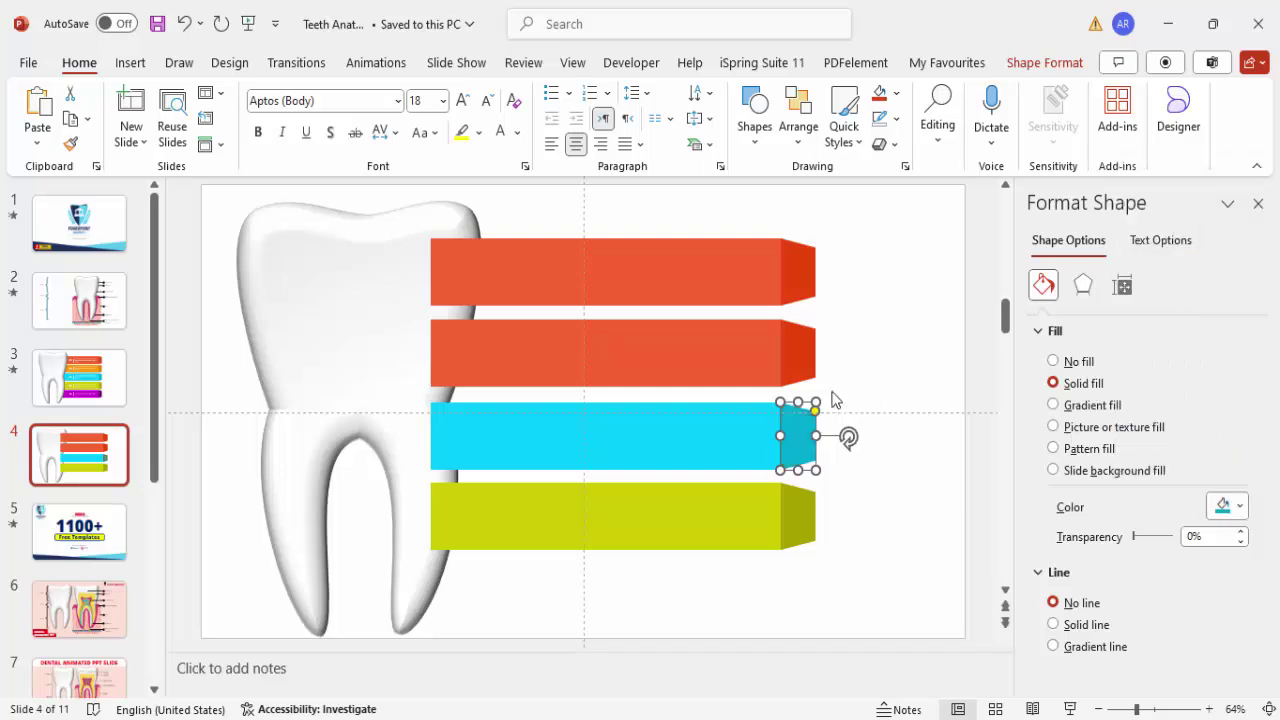
Step: Make the second bar orange with a darker orange tip
{"action": "left_click", "coordinate": [722, 358]}
{"action": "left_click", "coordinate": [1240, 506]}
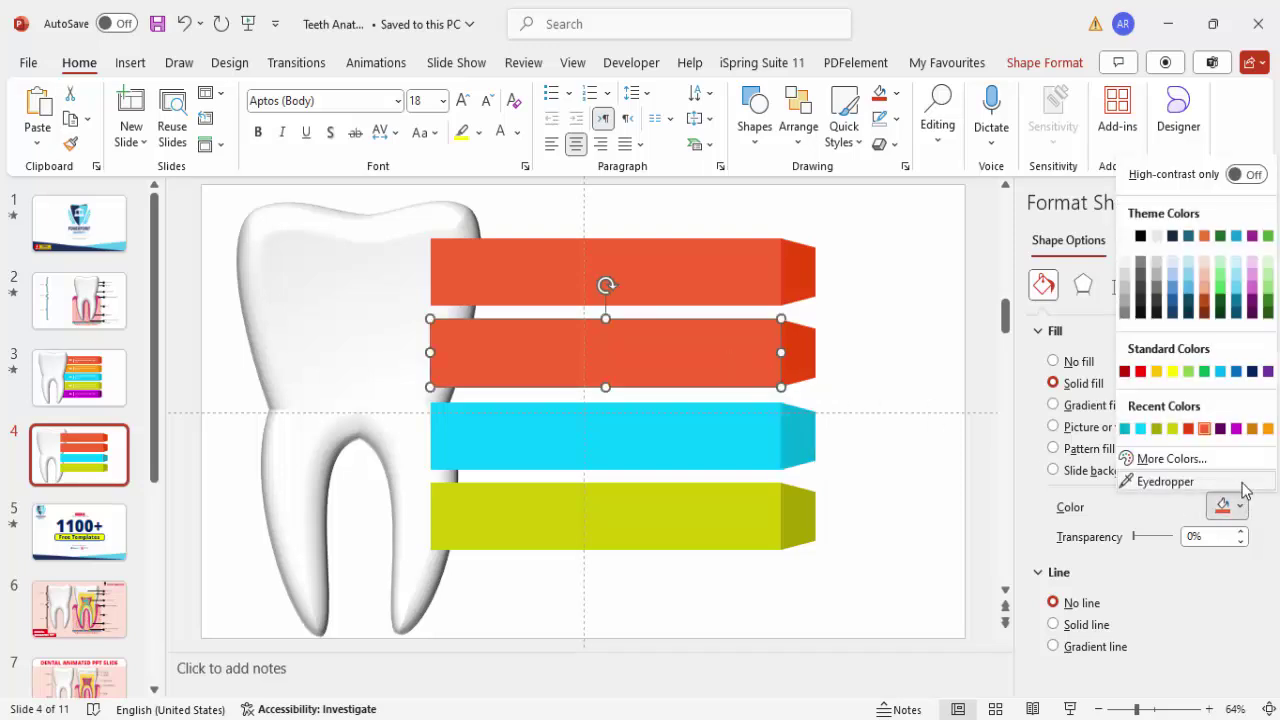
{"action": "left_click", "coordinate": [1268, 428]}
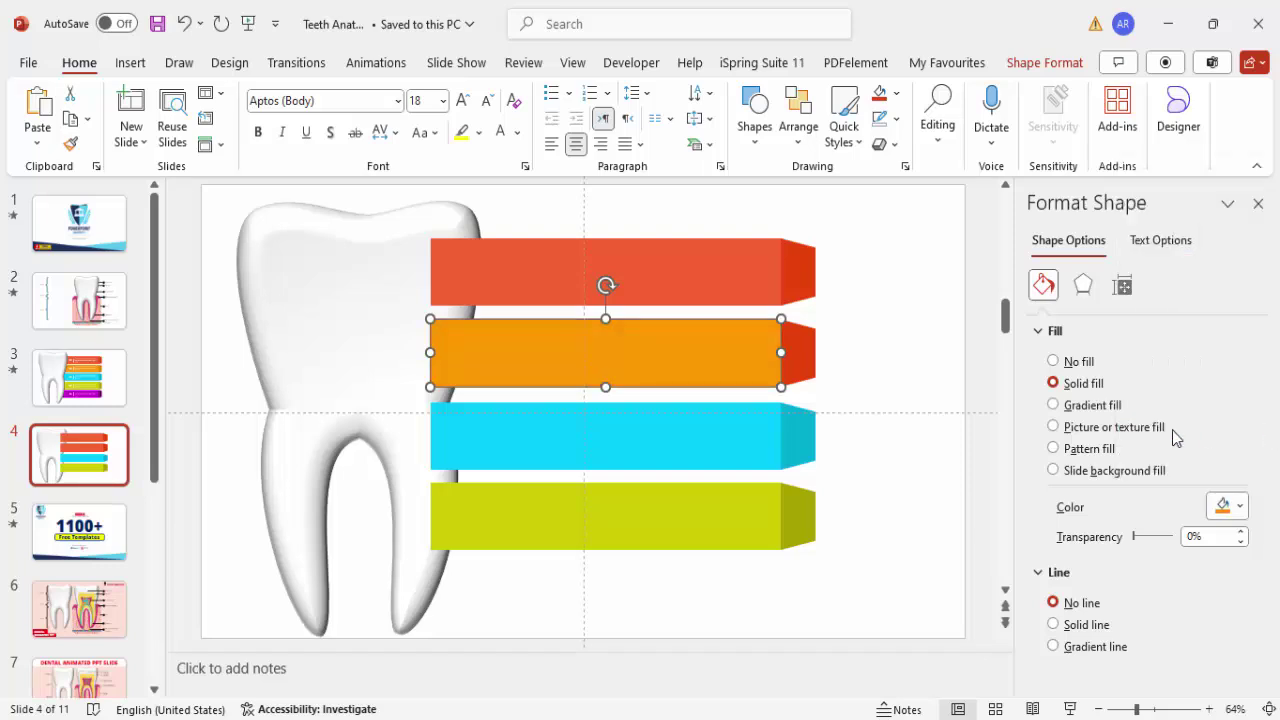
{"action": "left_click", "coordinate": [800, 340]}
{"action": "left_click", "coordinate": [1231, 512]}
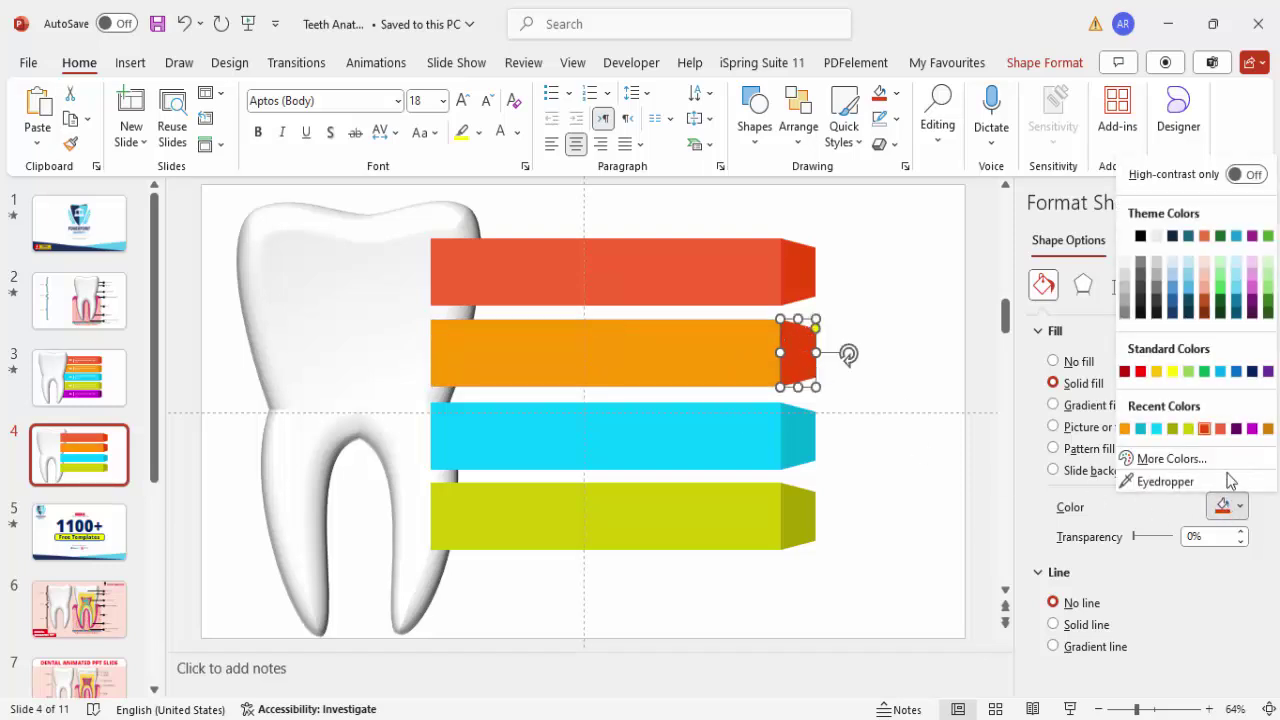
{"action": "left_click", "coordinate": [1268, 428]}
{"action": "left_click", "coordinate": [914, 366]}
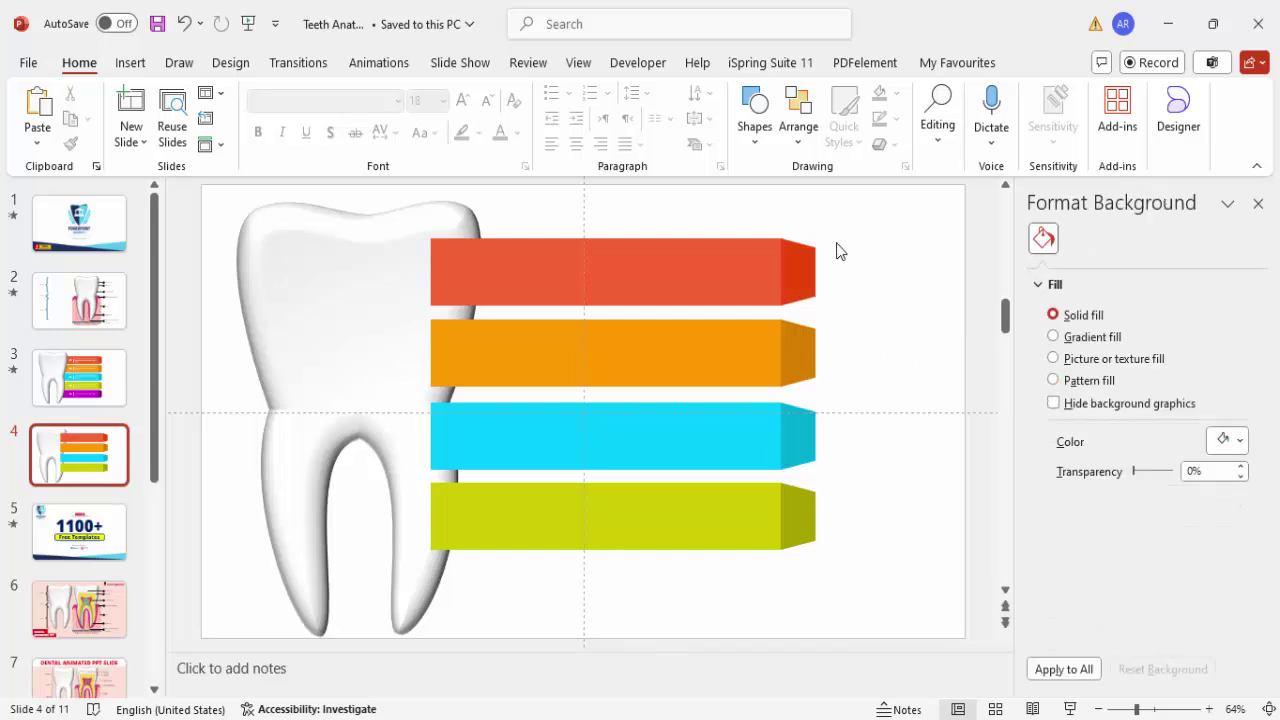
{"action": "left_click", "coordinate": [805, 256]}
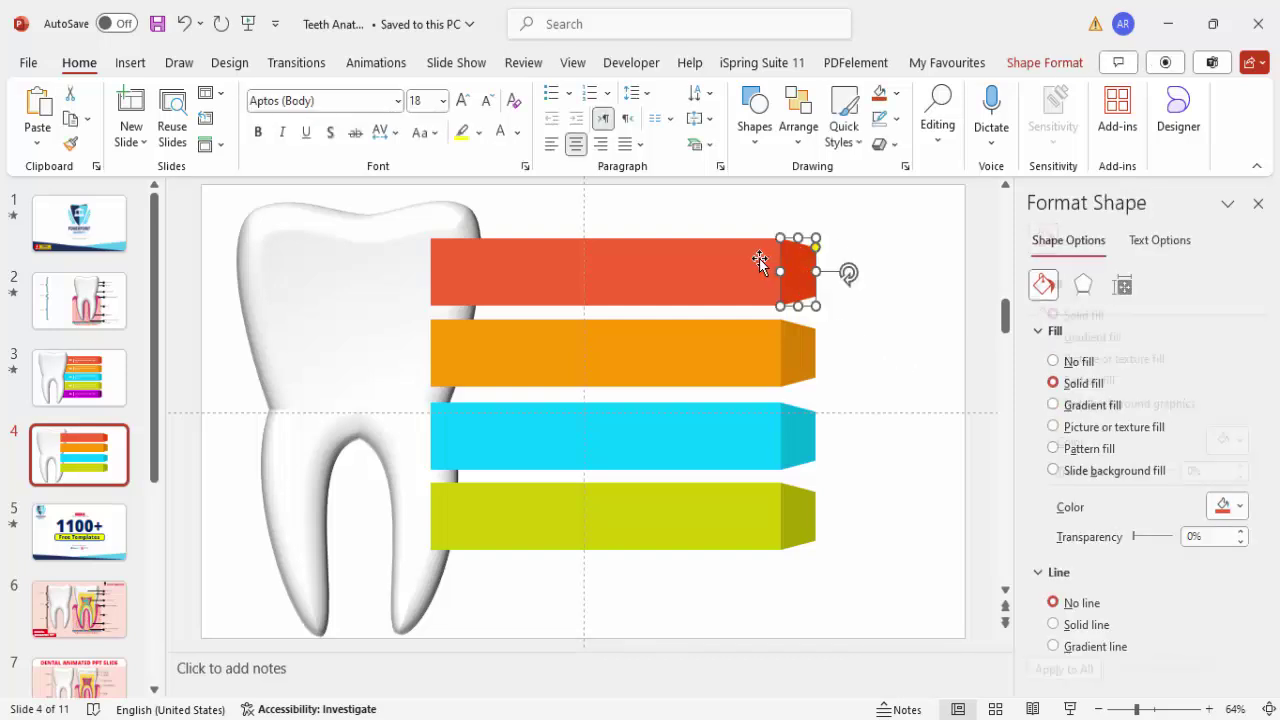
Step: Group each bar's front face with its tip using Ctrl+G
{"action": "left_click", "coordinate": [818, 268]}
{"action": "left_click", "coordinate": [806, 349]}
{"action": "left_click", "coordinate": [809, 351]}
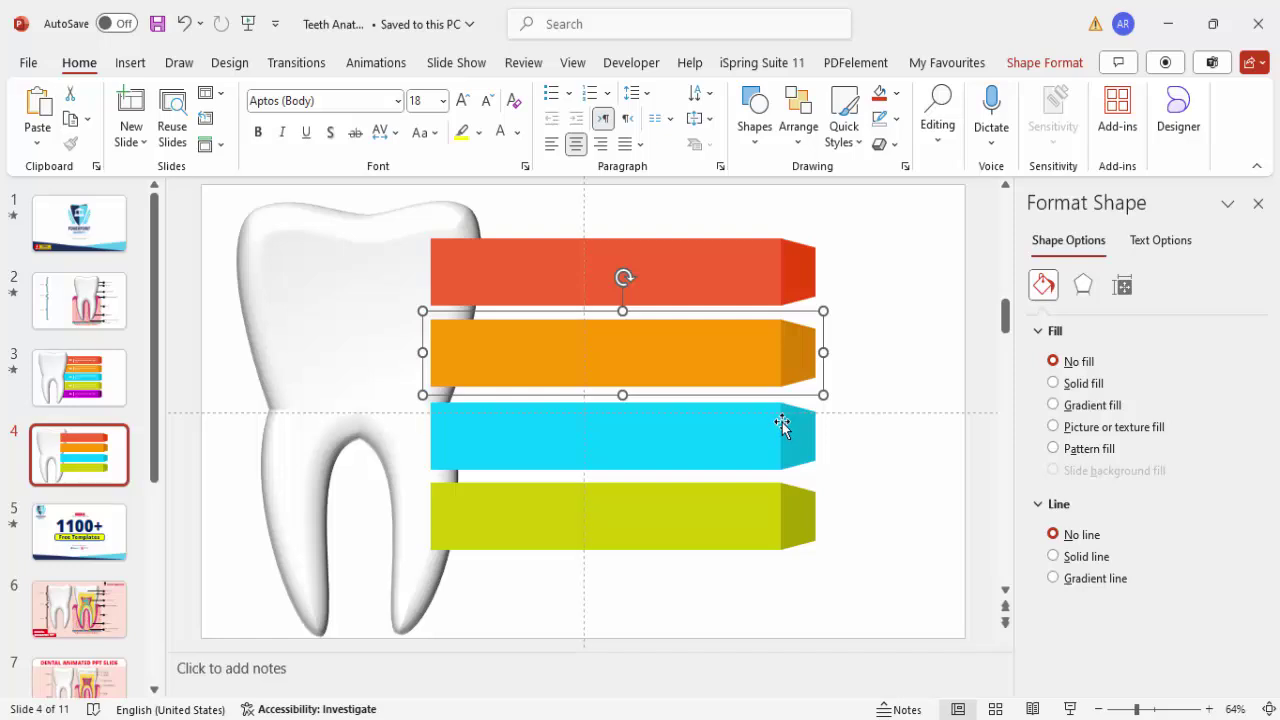
{"action": "left_click", "coordinate": [782, 424]}
{"action": "left_click", "coordinate": [677, 437], "text": "shift"}
{"action": "key", "text": "ctrl+g"}
{"action": "left_click", "coordinate": [769, 537]}
{"action": "left_click", "coordinate": [858, 580]}
{"action": "left_click_drag", "start_coordinate": [900, 577], "coordinate": [380, 459]}
{"action": "key", "text": "ctrl+g"}
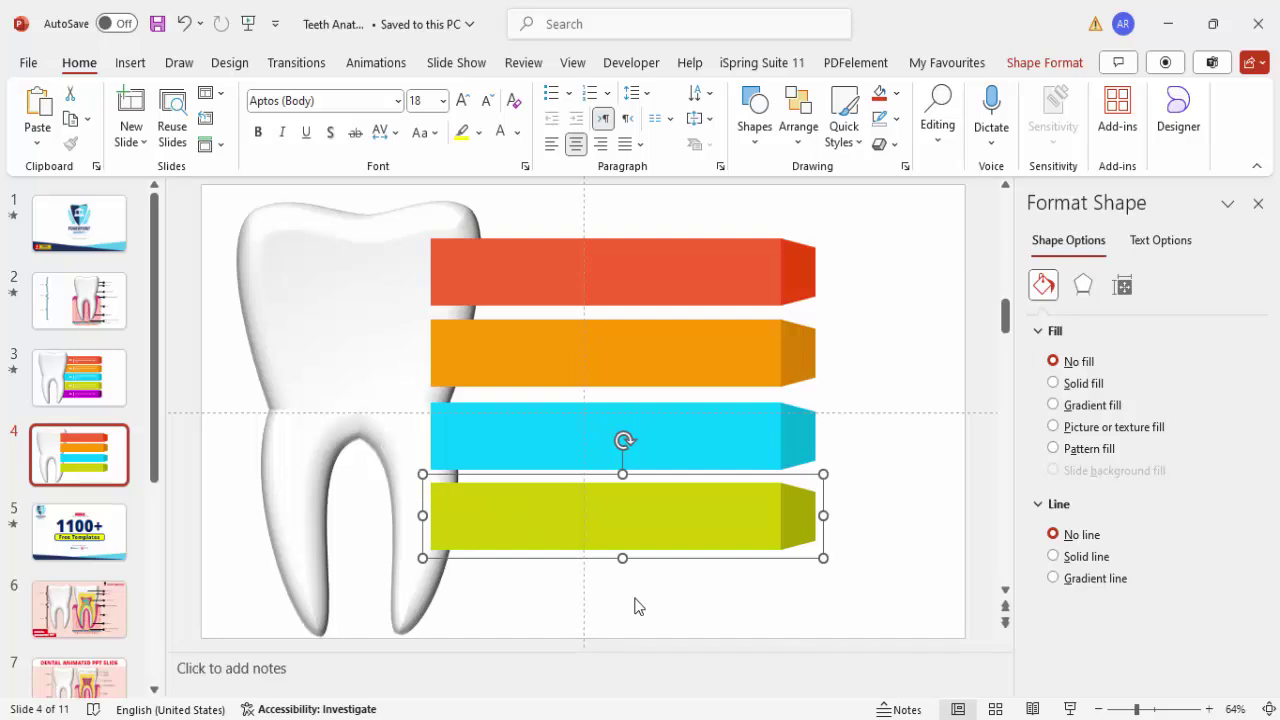
Step: Send all four bar groups to the back behind the tooth and nudge them down
{"action": "left_click", "coordinate": [762, 225]}
{"action": "left_click", "coordinate": [452, 262]}
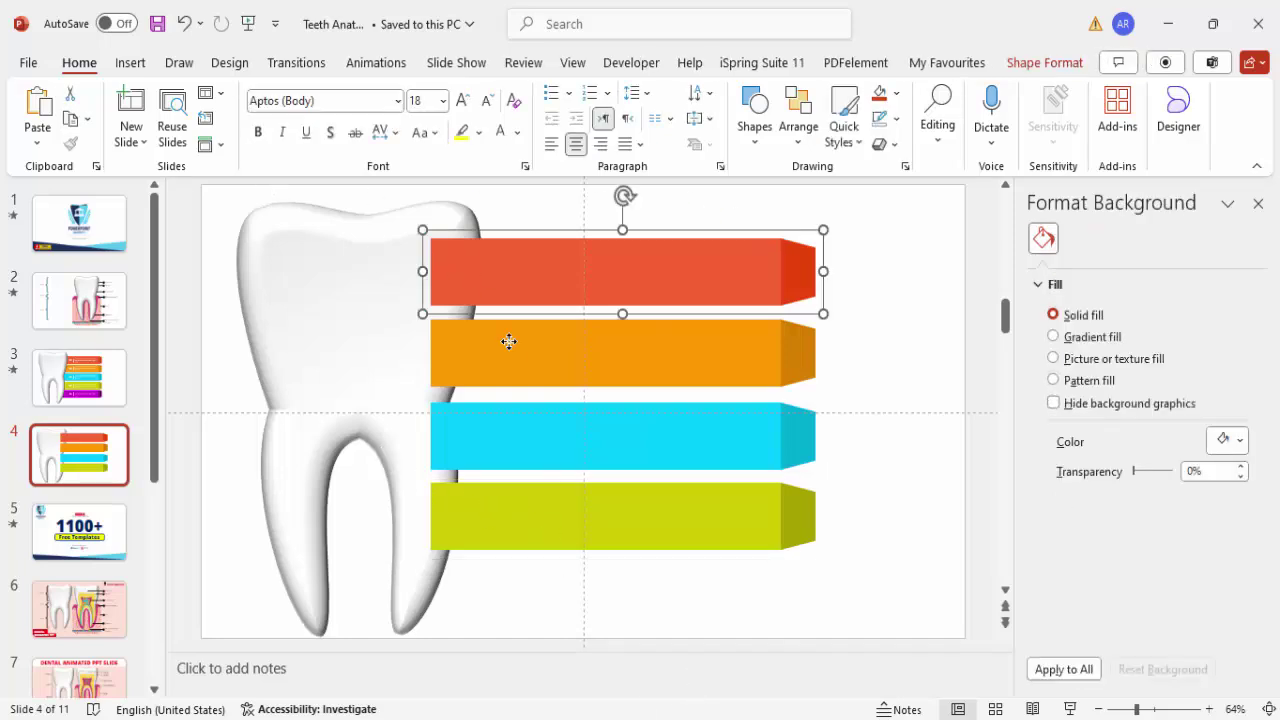
{"action": "left_click", "coordinate": [508, 342], "text": "shift"}
{"action": "left_click", "coordinate": [539, 446], "text": "shift"}
{"action": "left_click", "coordinate": [574, 502], "text": "shift"}
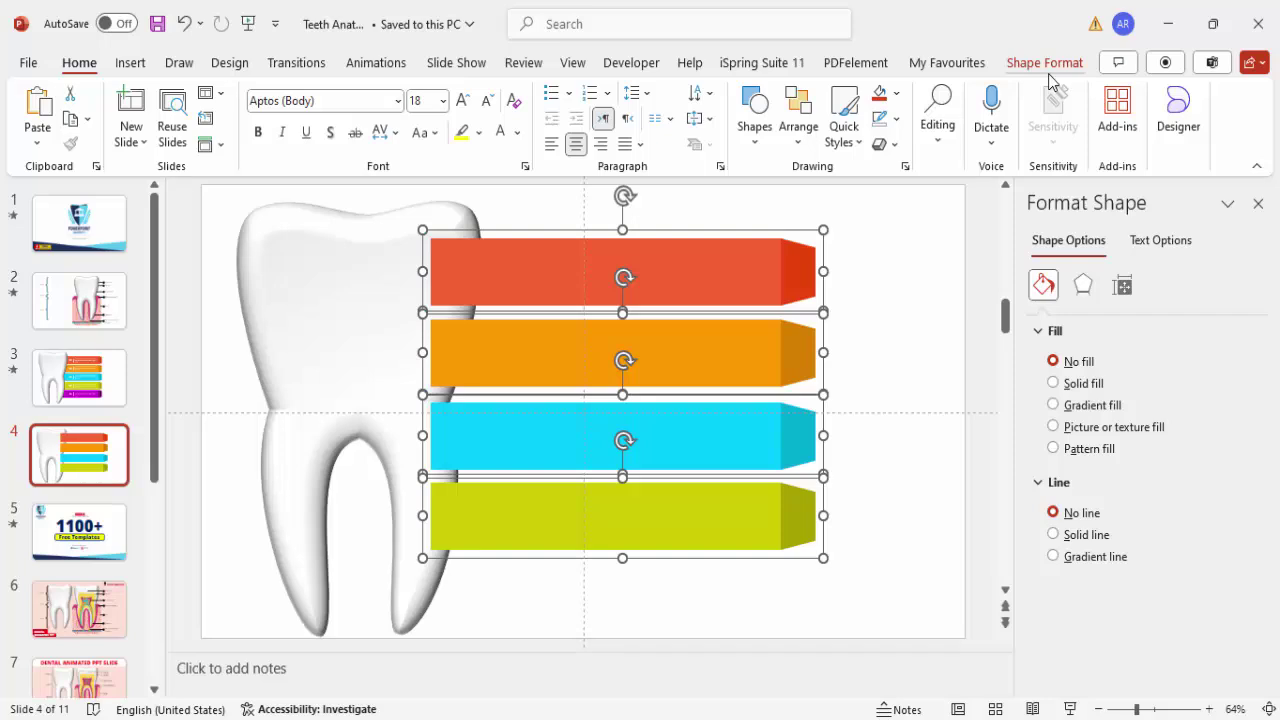
{"action": "left_click", "coordinate": [1045, 62]}
{"action": "left_click", "coordinate": [1046, 119]}
{"action": "left_click", "coordinate": [1000, 174]}
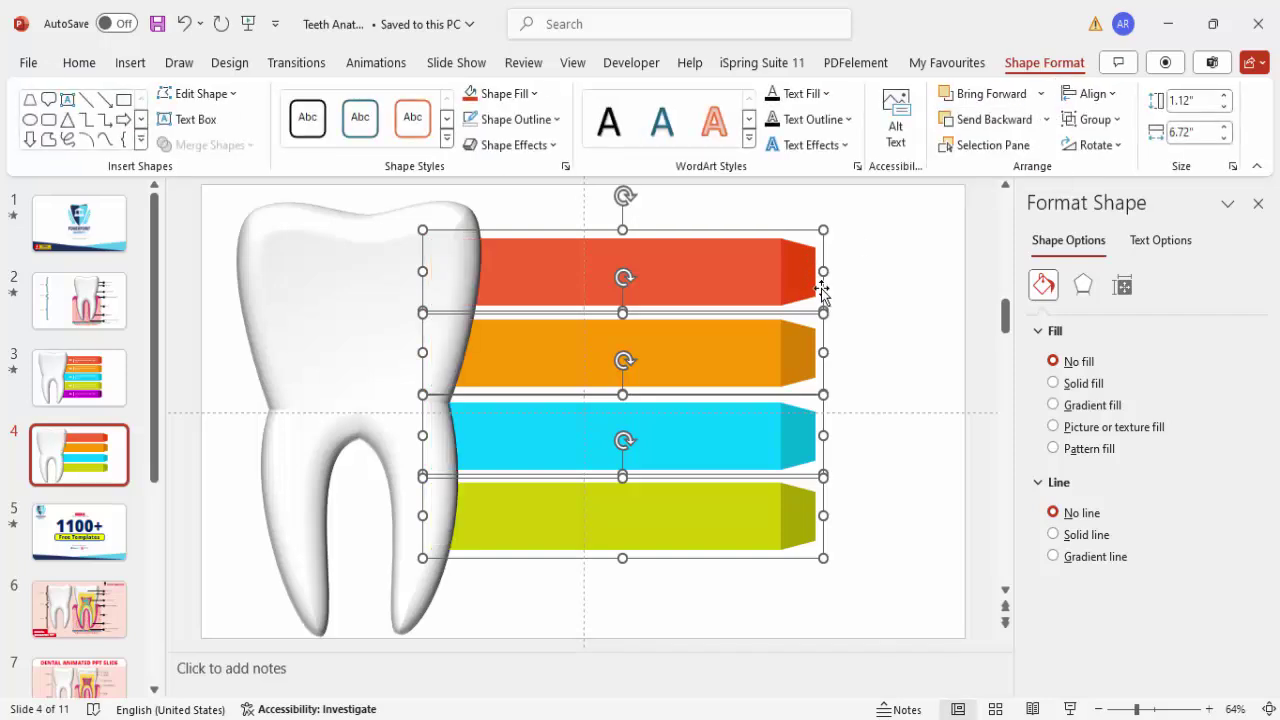
{"action": "left_click_drag", "start_coordinate": [771, 294], "coordinate": [771, 303]}
{"action": "left_click", "coordinate": [880, 306]}
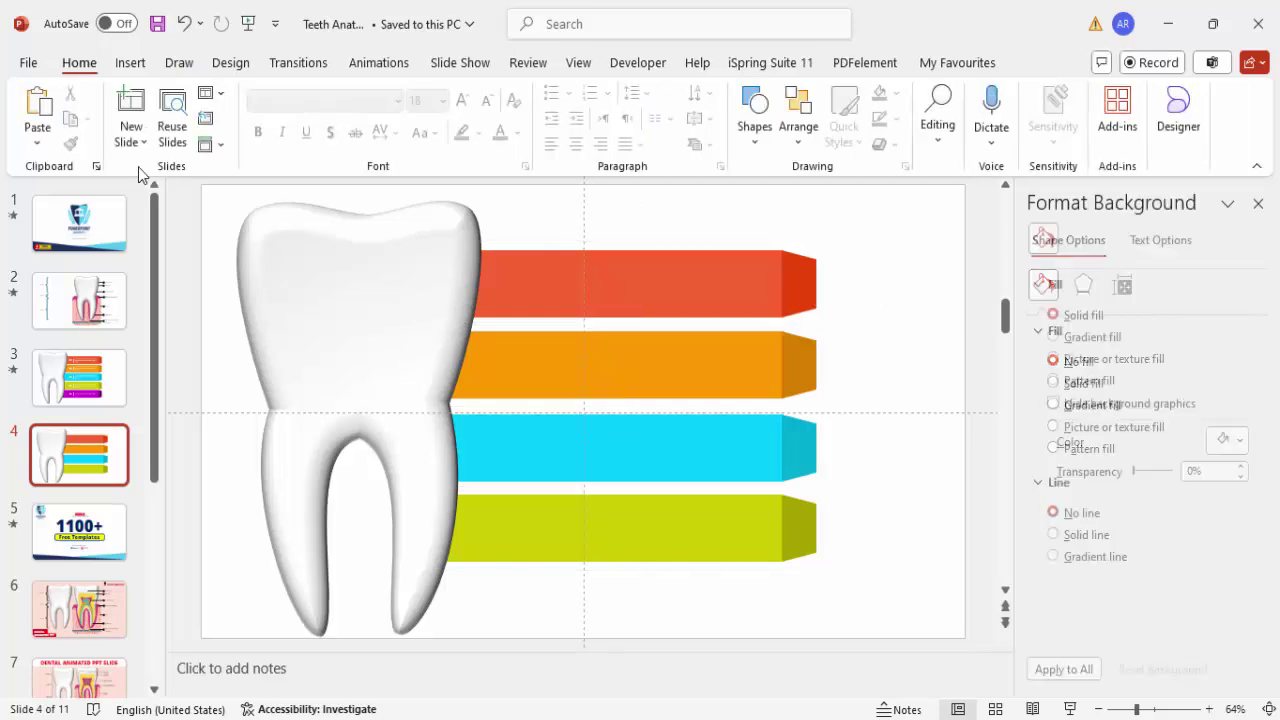
Step: Add a text box on the red bar containing '01'
{"action": "left_click", "coordinate": [134, 66]}
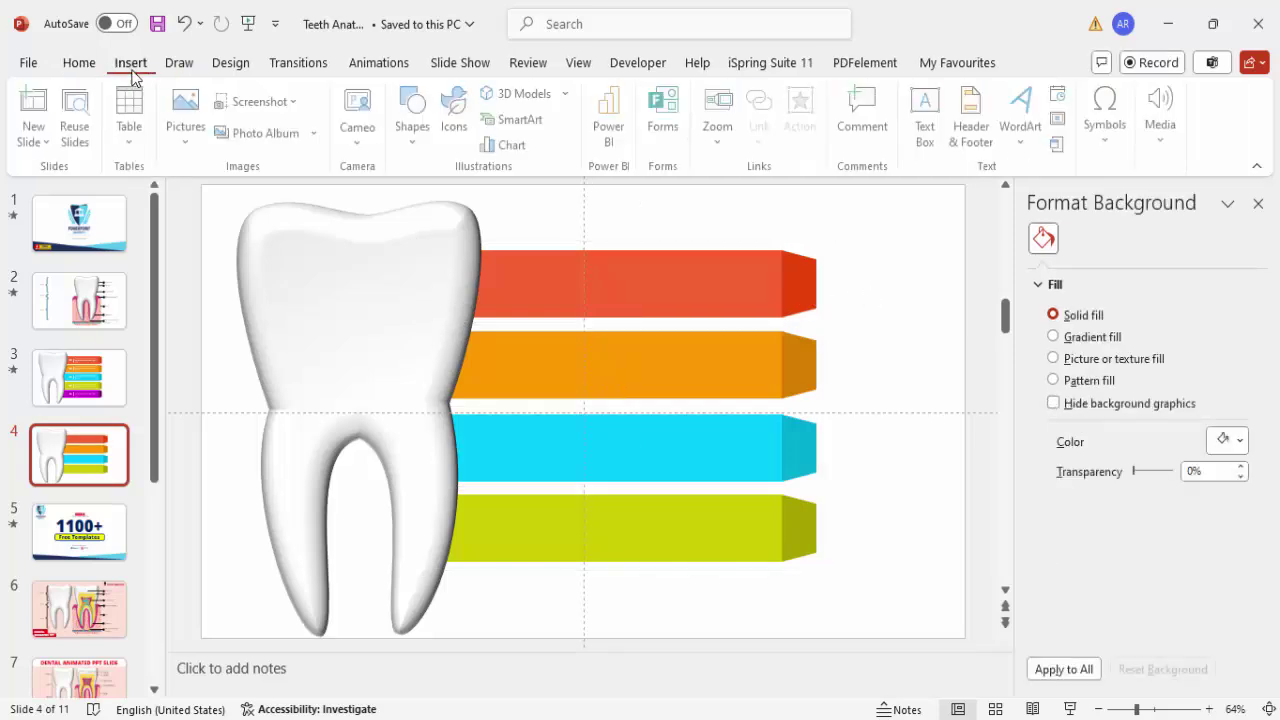
{"action": "left_click", "coordinate": [940, 102]}
{"action": "left_click_drag", "start_coordinate": [488, 275], "coordinate": [554, 295]}
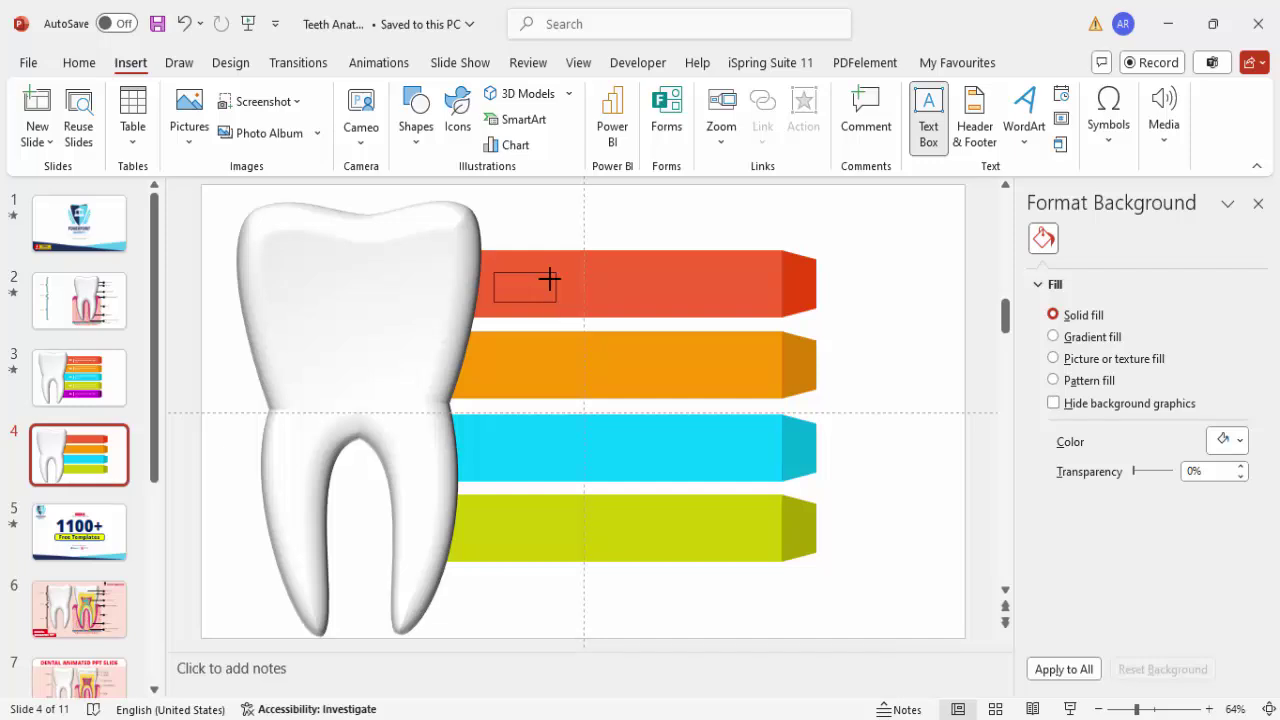
{"action": "type", "text": "01"}
Step: Make the 01 label white, centred, in Open Sans Extrabold
{"action": "left_click", "coordinate": [554, 279]}
{"action": "left_click", "coordinate": [503, 136]}
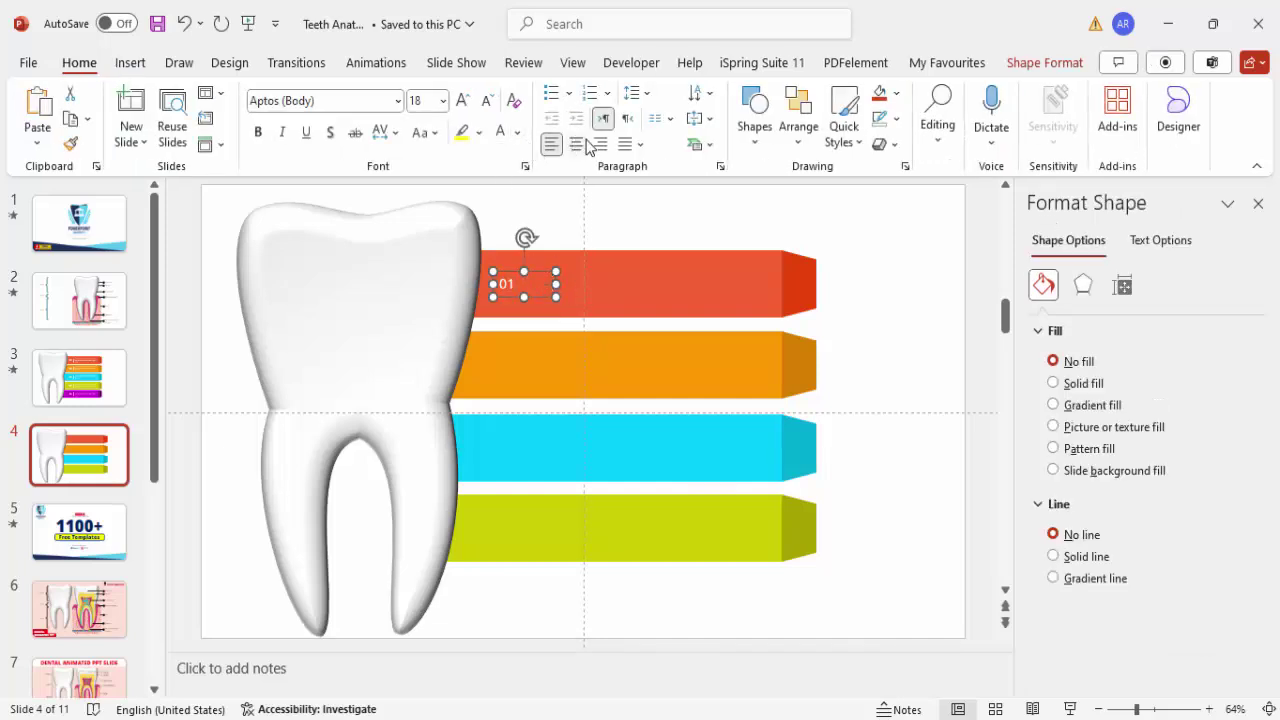
{"action": "left_click", "coordinate": [576, 144]}
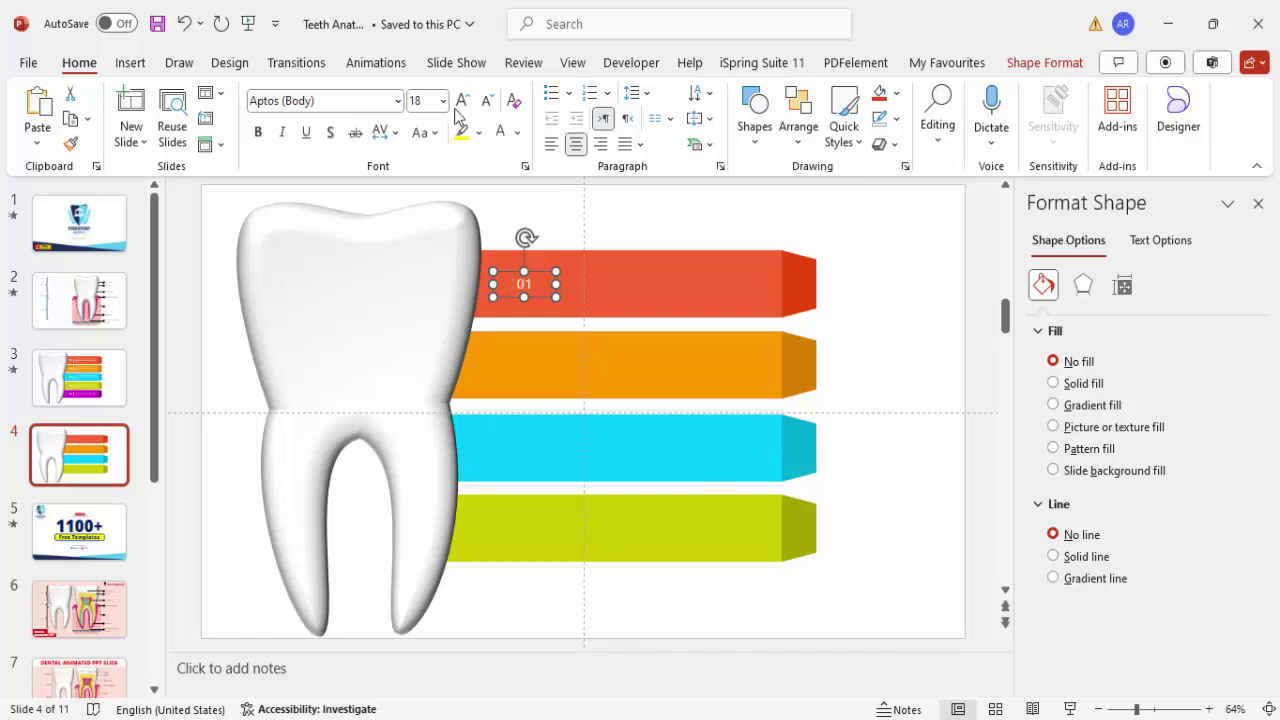
{"action": "left_click", "coordinate": [391, 100]}
{"action": "type", "text": "Open Sans E"}
{"action": "key", "text": "Return"}
Step: Enlarge the 01 label to 32 pt and move it to the red bar's left end
{"action": "left_click", "coordinate": [463, 101]}
{"action": "left_click", "coordinate": [463, 101]}
{"action": "left_click", "coordinate": [463, 101]}
{"action": "left_click", "coordinate": [463, 101]}
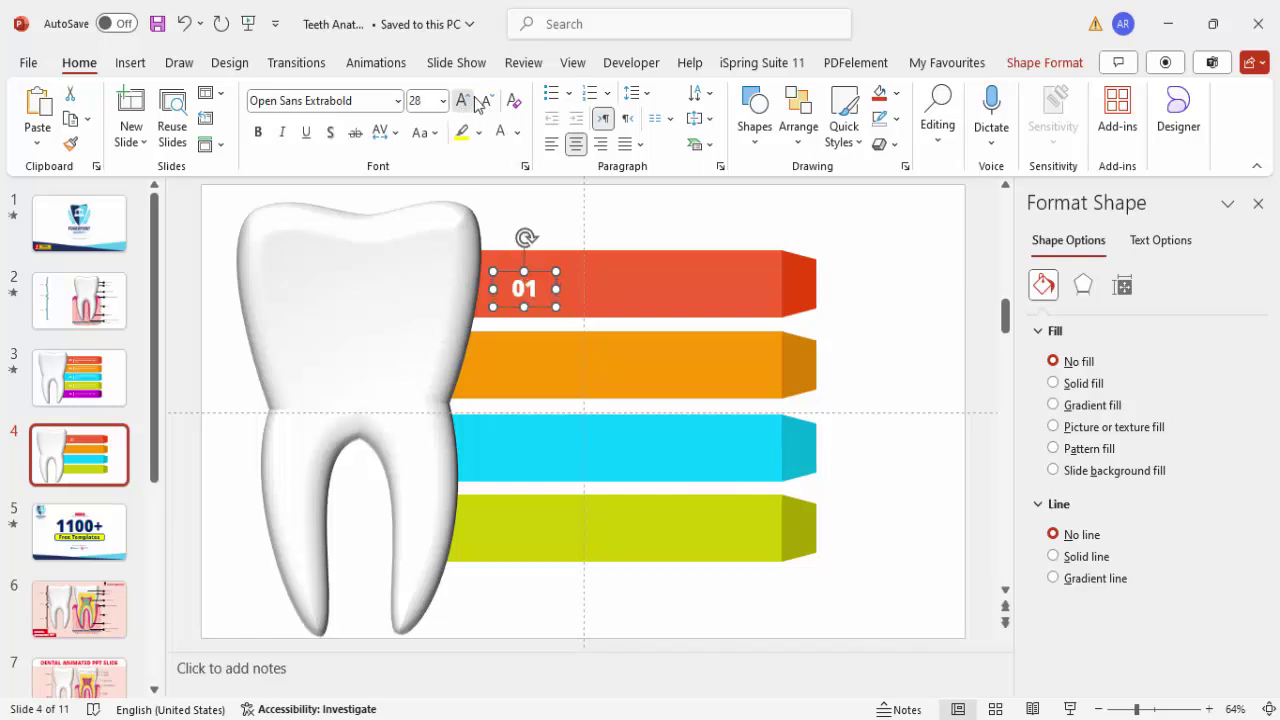
{"action": "left_click_drag", "start_coordinate": [538, 274], "coordinate": [524, 266]}
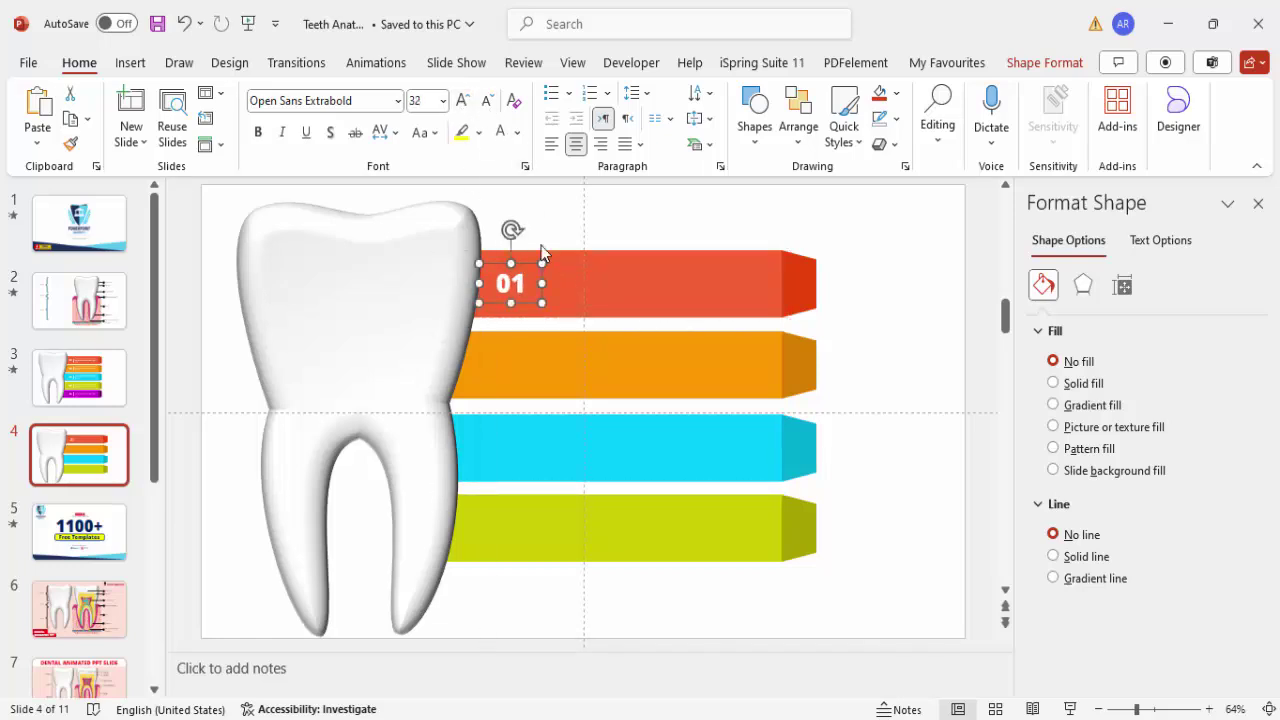
{"action": "left_click", "coordinate": [130, 63]}
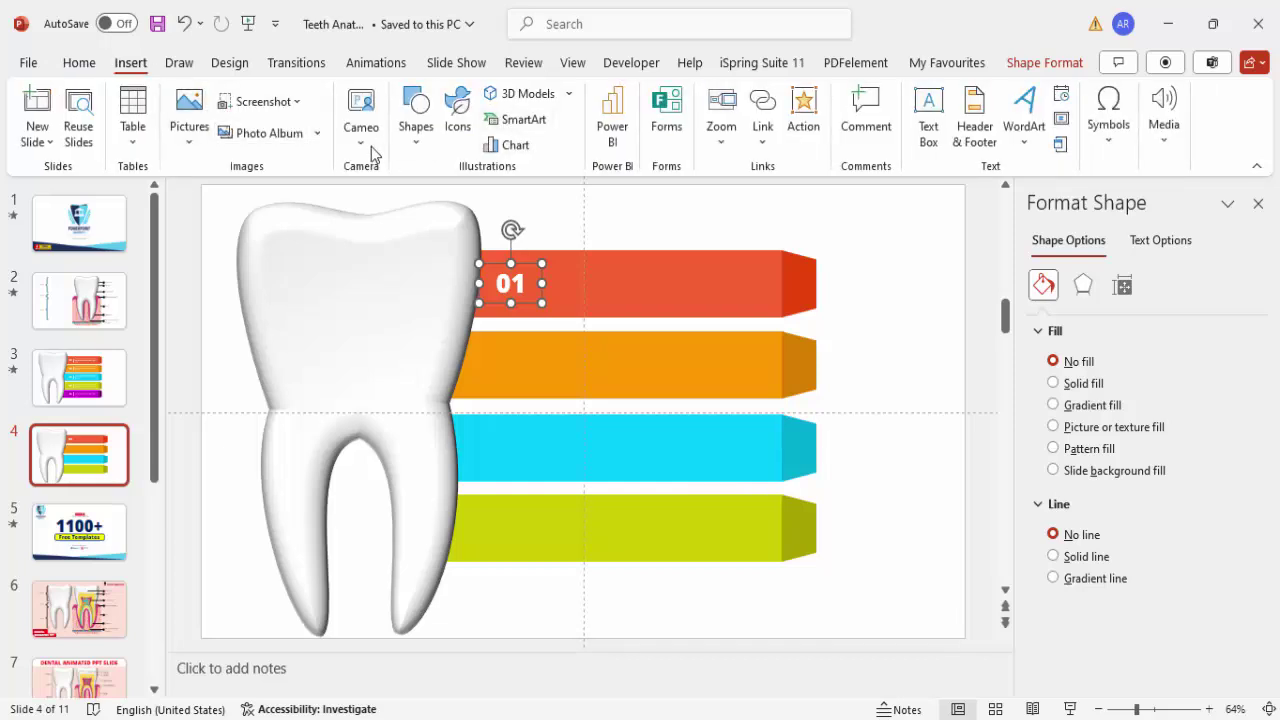
Step: Draw a short solid vertical divider line just right of the 01 label on the red bar
{"action": "left_click", "coordinate": [413, 143]}
{"action": "left_click", "coordinate": [412, 280]}
{"action": "mouse_move", "coordinate": [549, 275]}
{"action": "left_mouse_down"}
{"action": "mouse_move", "coordinate": [560, 310]}
{"action": "mouse_move", "coordinate": [586, 289]}
{"action": "mouse_move", "coordinate": [551, 262]}
{"action": "left_mouse_up"}
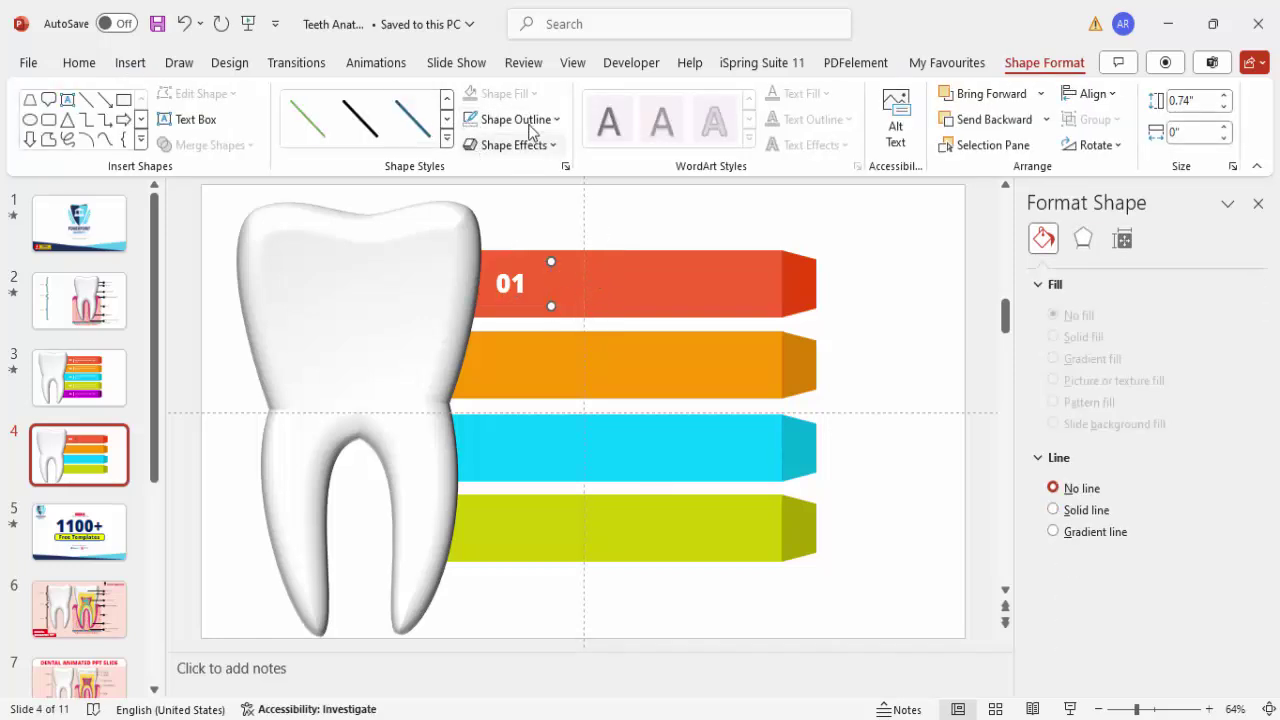
{"action": "left_click", "coordinate": [510, 119]}
{"action": "left_click", "coordinate": [490, 440]}
{"action": "key", "text": "ctrl+z"}
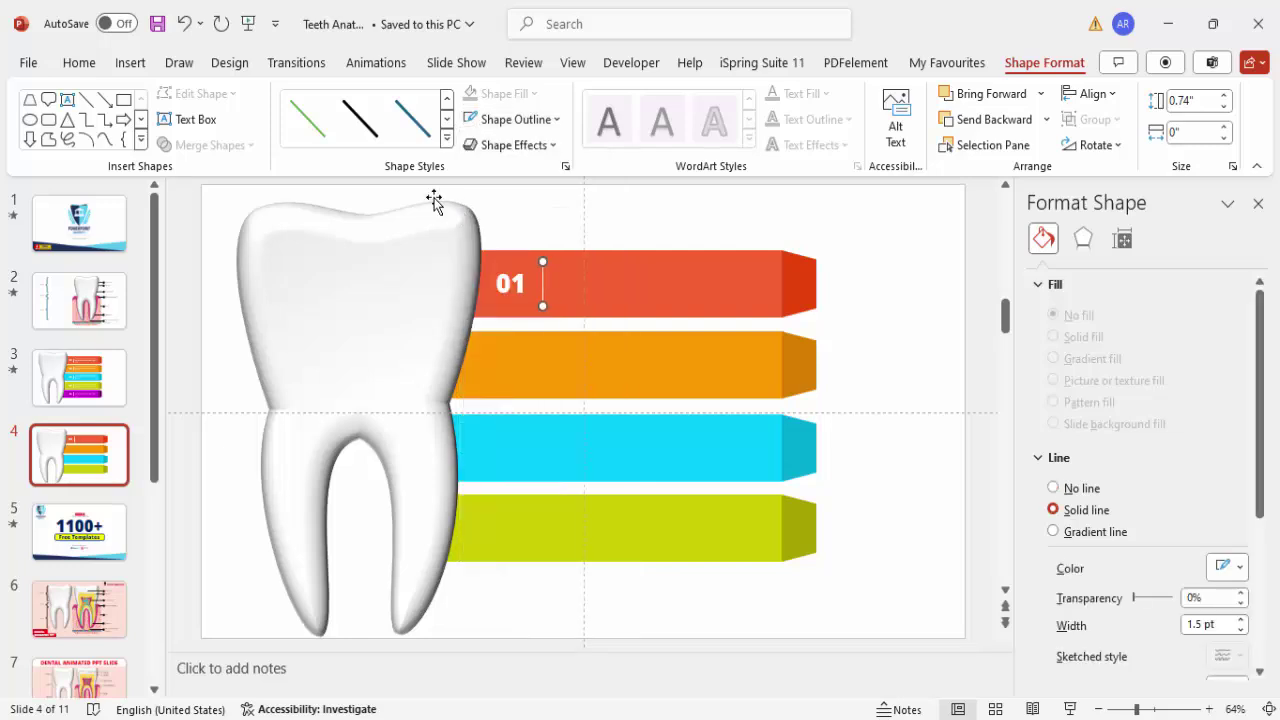
{"action": "left_click", "coordinate": [130, 62]}
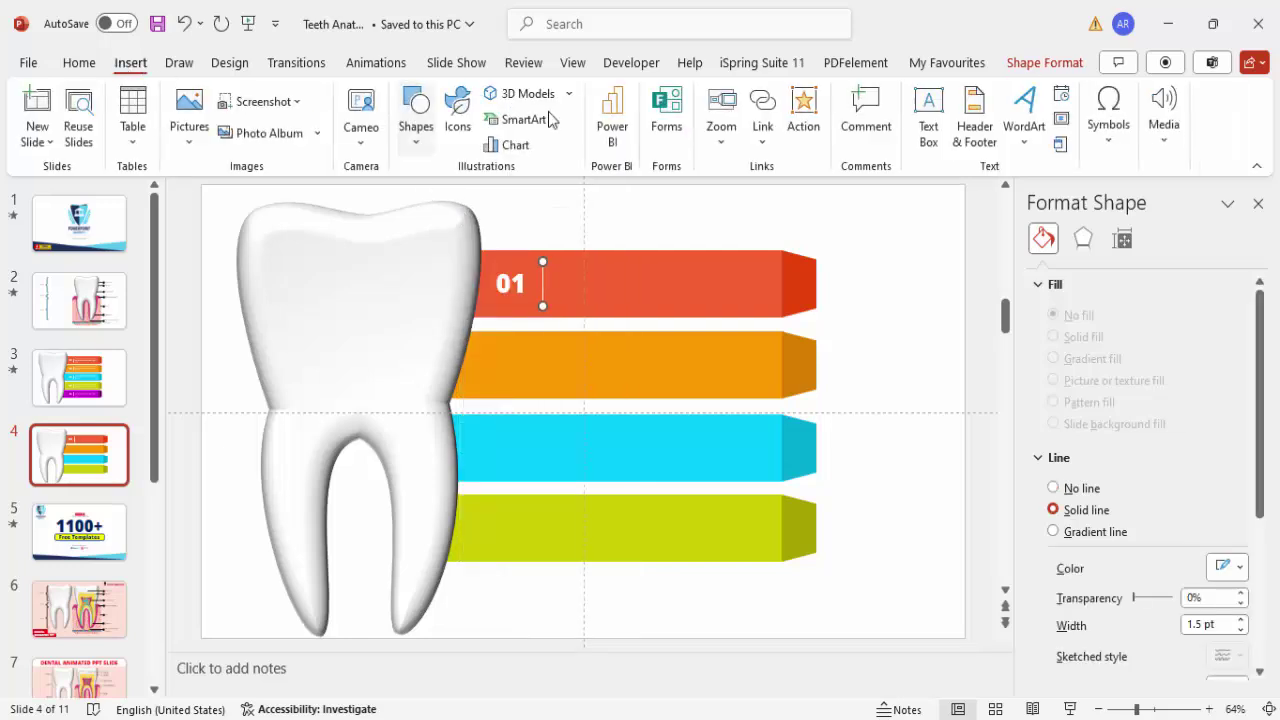
Step: Add a description text box on the red bar with a trimmed Lorem ipsum paragraph
{"action": "left_click", "coordinate": [928, 126]}
{"action": "left_click_drag", "start_coordinate": [570, 265], "coordinate": [772, 293]}
{"action": "type", "text": "Teorem(1)"}
{"action": "key", "text": "Return"}
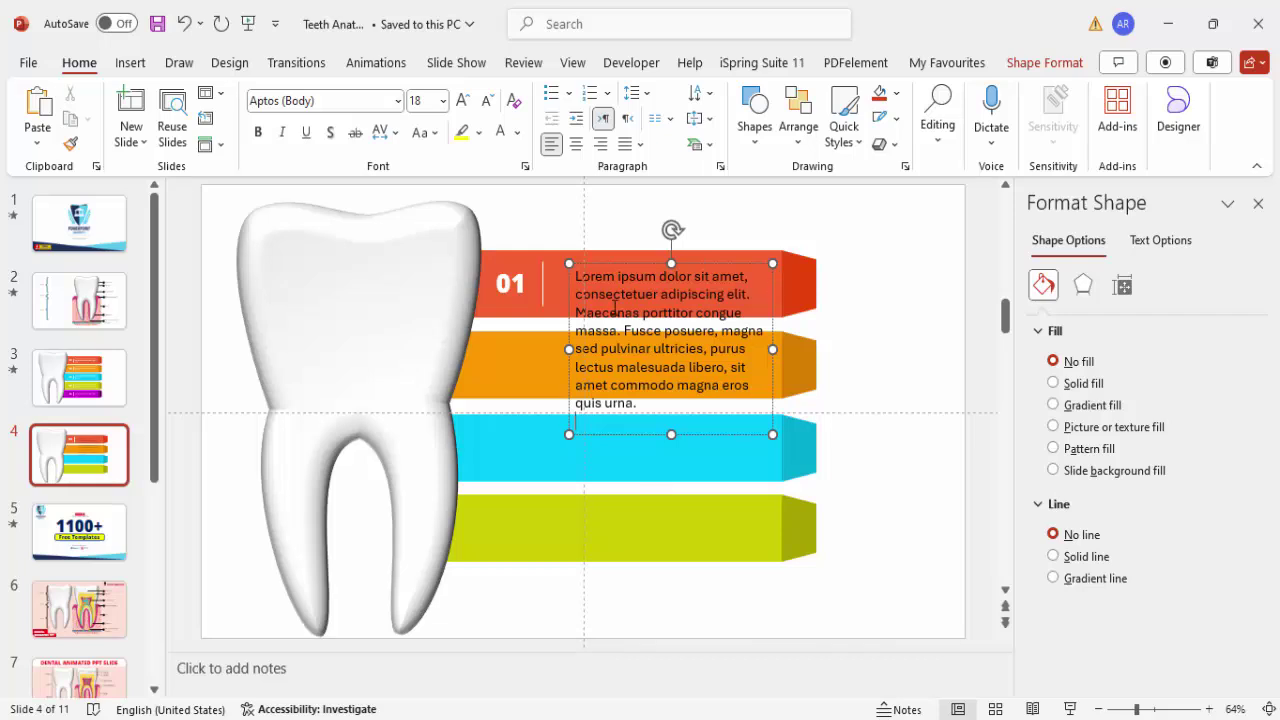
{"action": "left_click_drag", "start_coordinate": [625, 333], "coordinate": [880, 506]}
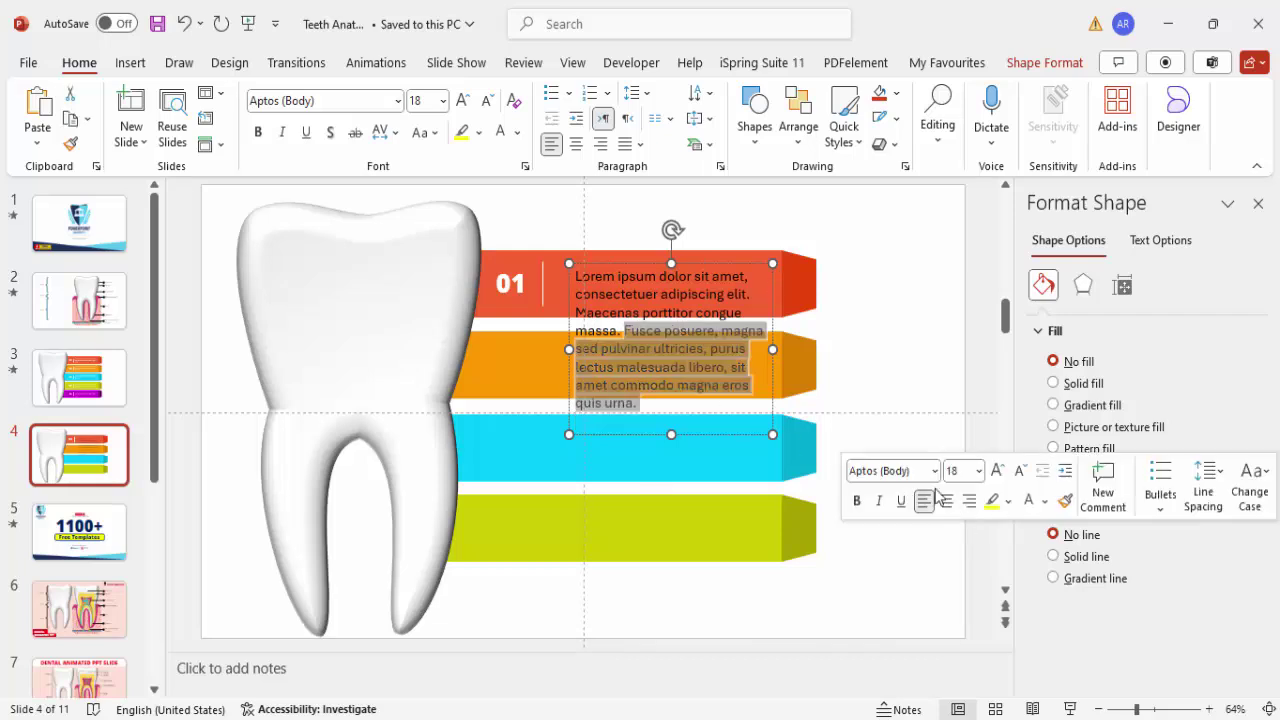
{"action": "key", "text": "BackSpace"}
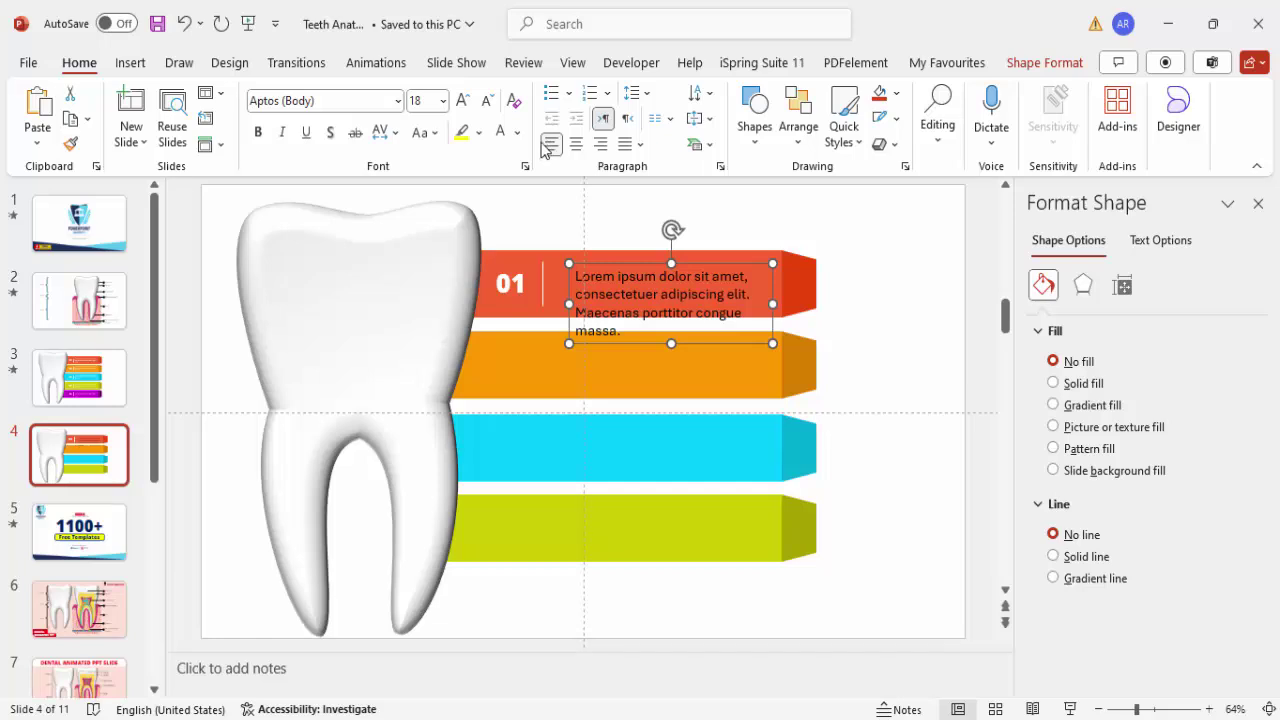
Step: Make the description white at 12 pt, shift it left, and group it with 01
{"action": "left_click", "coordinate": [500, 132]}
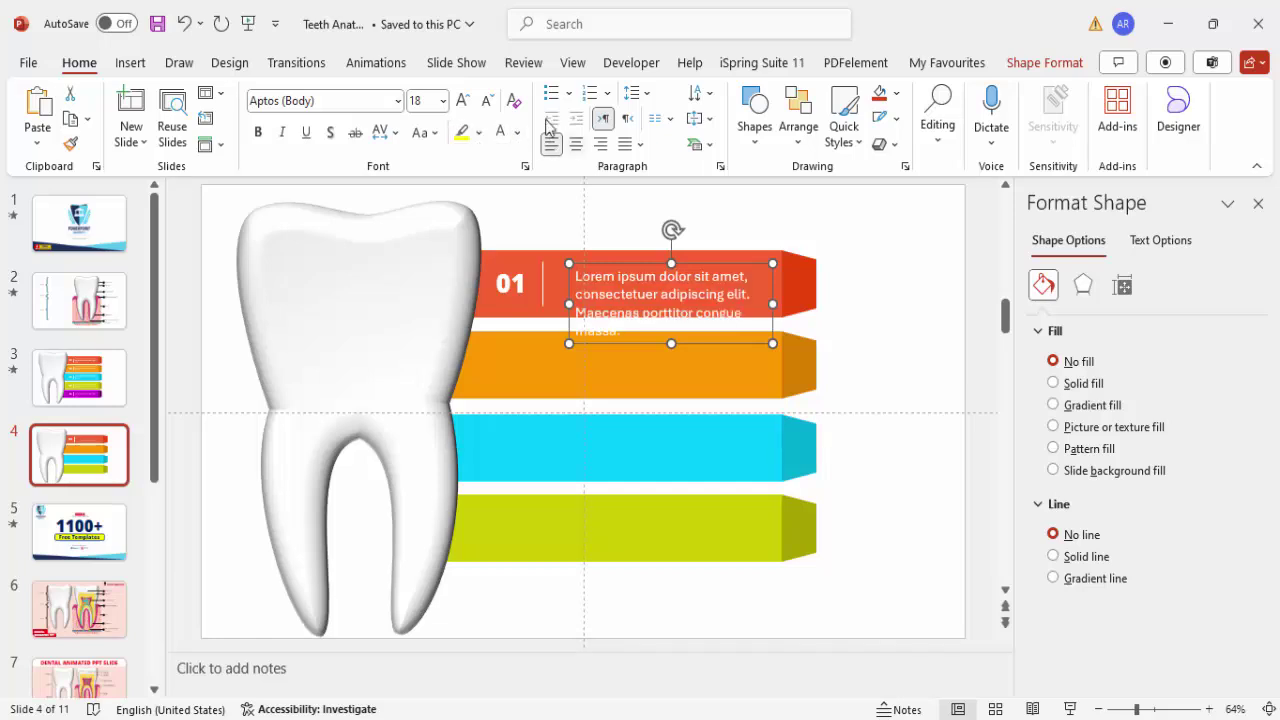
{"action": "left_click", "coordinate": [488, 101]}
{"action": "left_click", "coordinate": [488, 101]}
{"action": "left_click", "coordinate": [488, 101]}
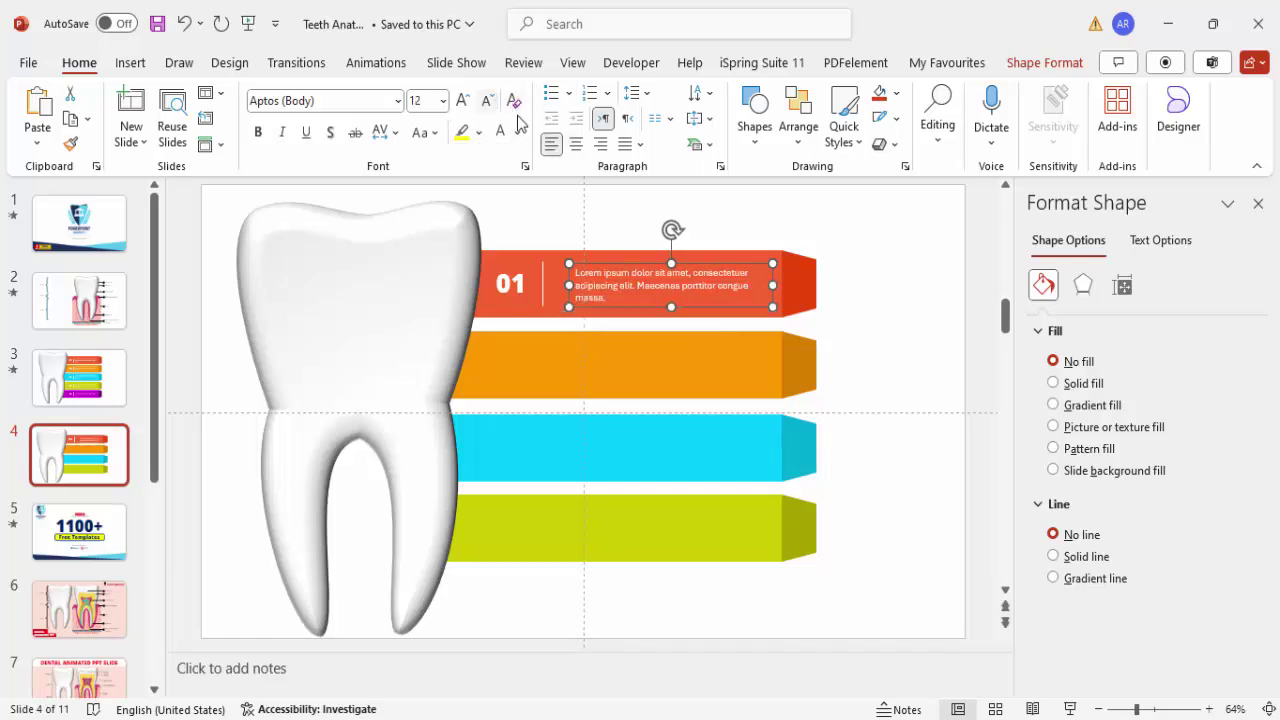
{"action": "left_click_drag", "start_coordinate": [731, 268], "coordinate": [718, 267]}
{"action": "left_click_drag", "start_coordinate": [765, 229], "coordinate": [466, 332]}
{"action": "key", "text": "ctrl+g"}
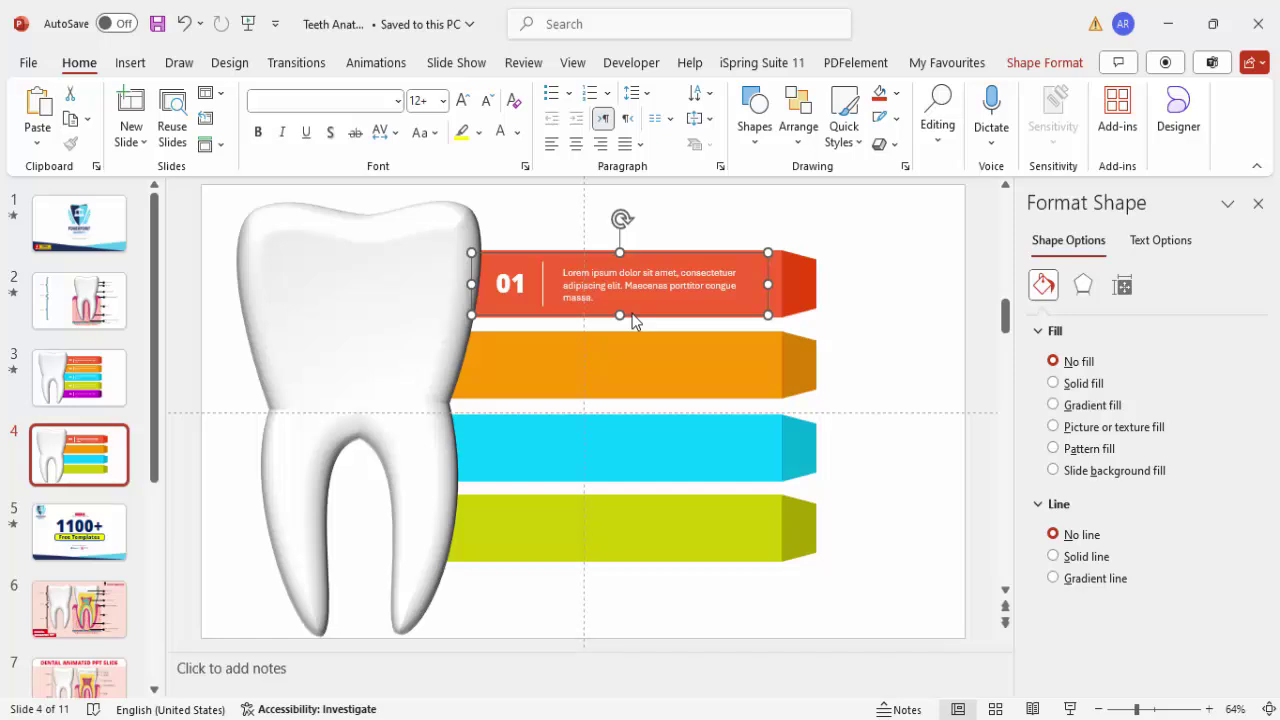
Step: Duplicate the 01 label onto the lower bars and renumber the copies 02, 03 and 04
{"action": "left_click_drag", "start_coordinate": [718, 253], "coordinate": [720, 494]}
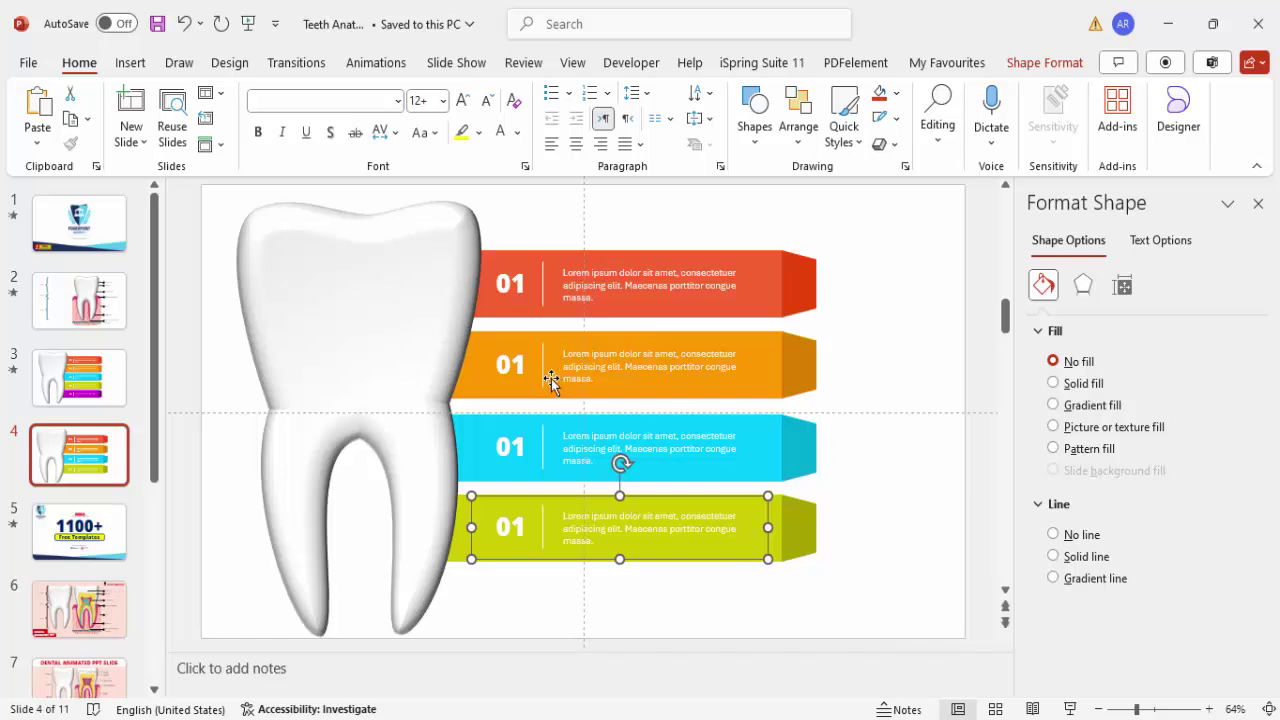
{"action": "left_click", "coordinate": [526, 368]}
{"action": "key", "text": "BackSpace"}
{"action": "type", "text": "2"}
{"action": "left_click", "coordinate": [526, 446]}
{"action": "key", "text": "BackSpace"}
{"action": "type", "text": "3"}
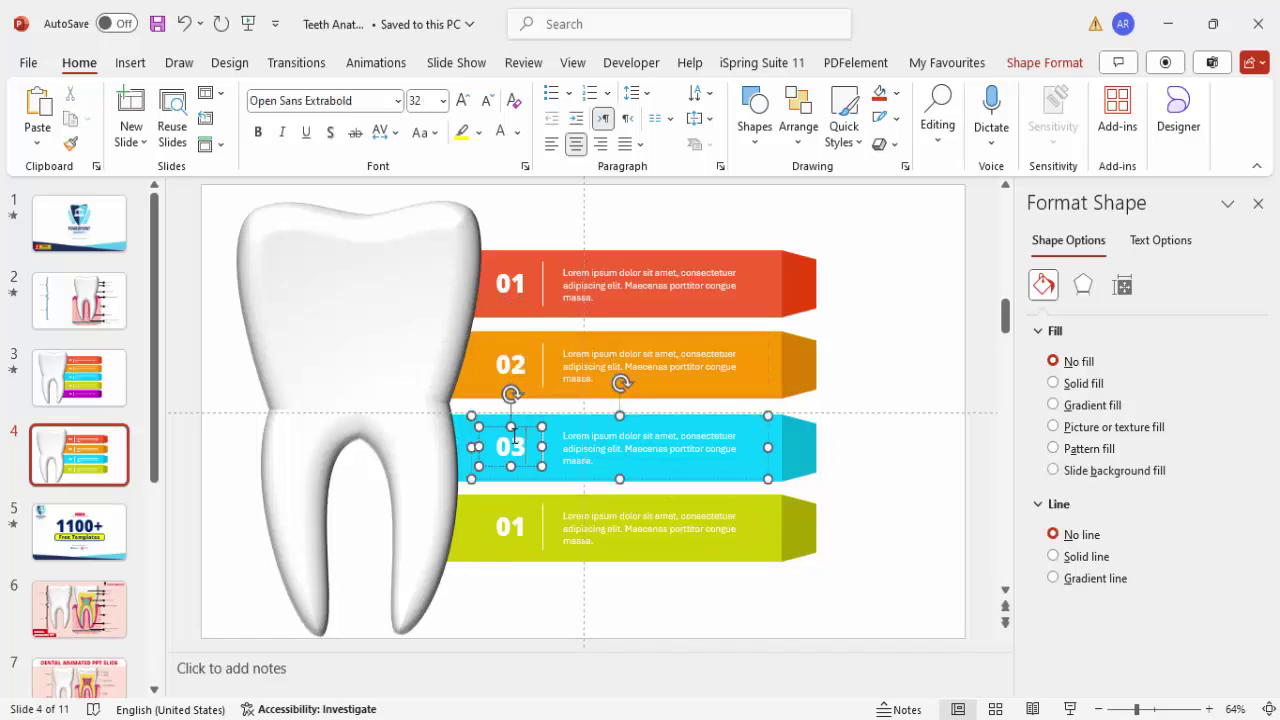
{"action": "left_click", "coordinate": [528, 528]}
{"action": "key", "text": "BackSpace"}
{"action": "type", "text": "4"}
{"action": "left_click", "coordinate": [889, 288]}
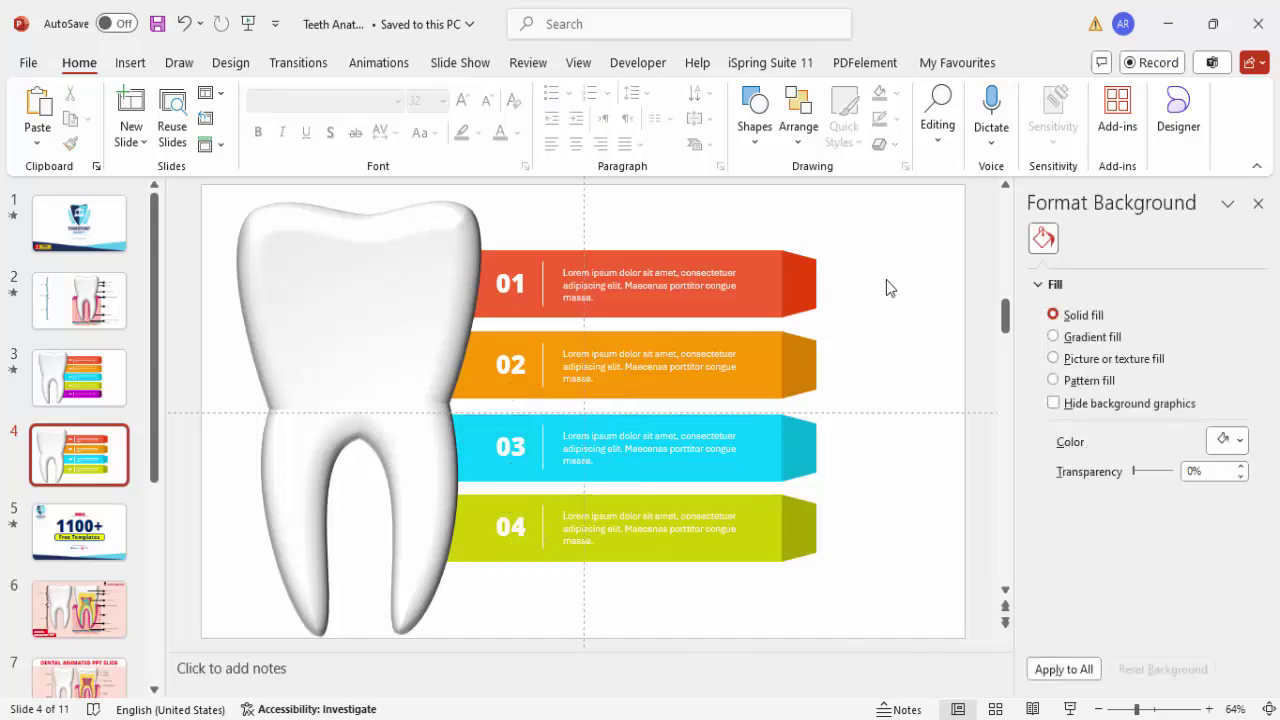
Step: Group the red, orange, cyan and green bars each with their numbered labels
{"action": "left_click", "coordinate": [790, 263]}
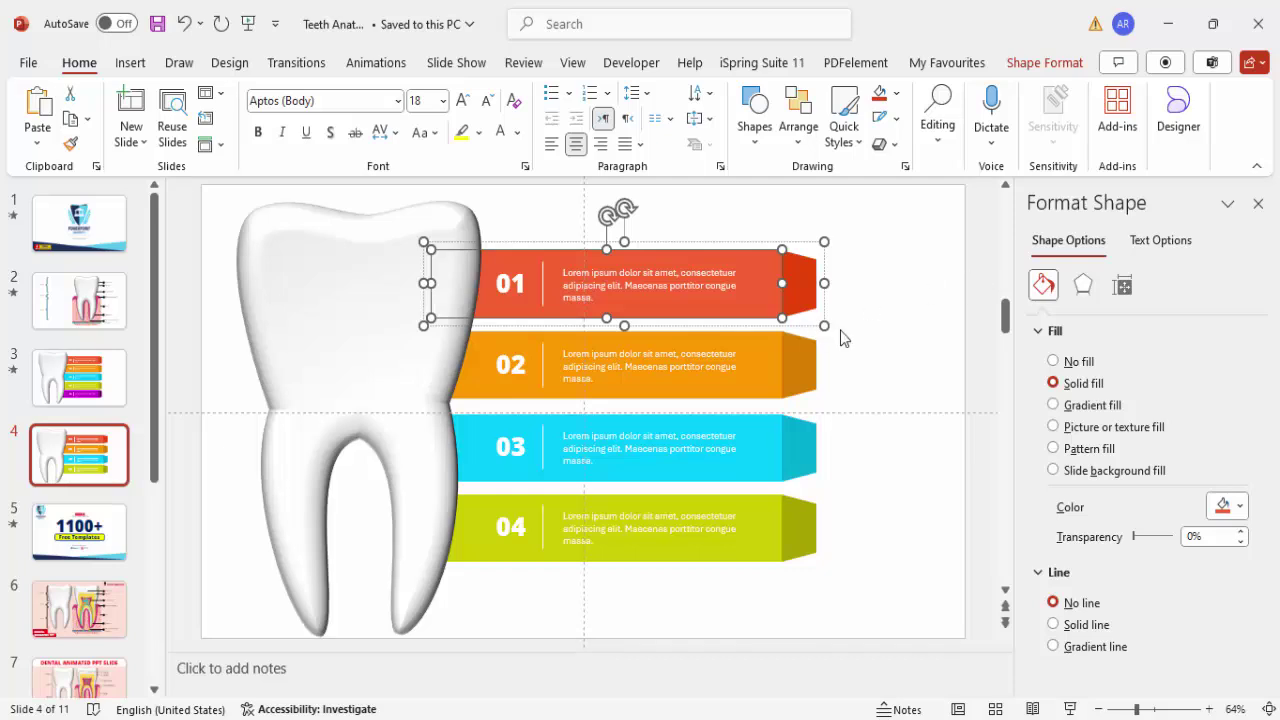
{"action": "left_click_drag", "start_coordinate": [860, 206], "coordinate": [331, 372]}
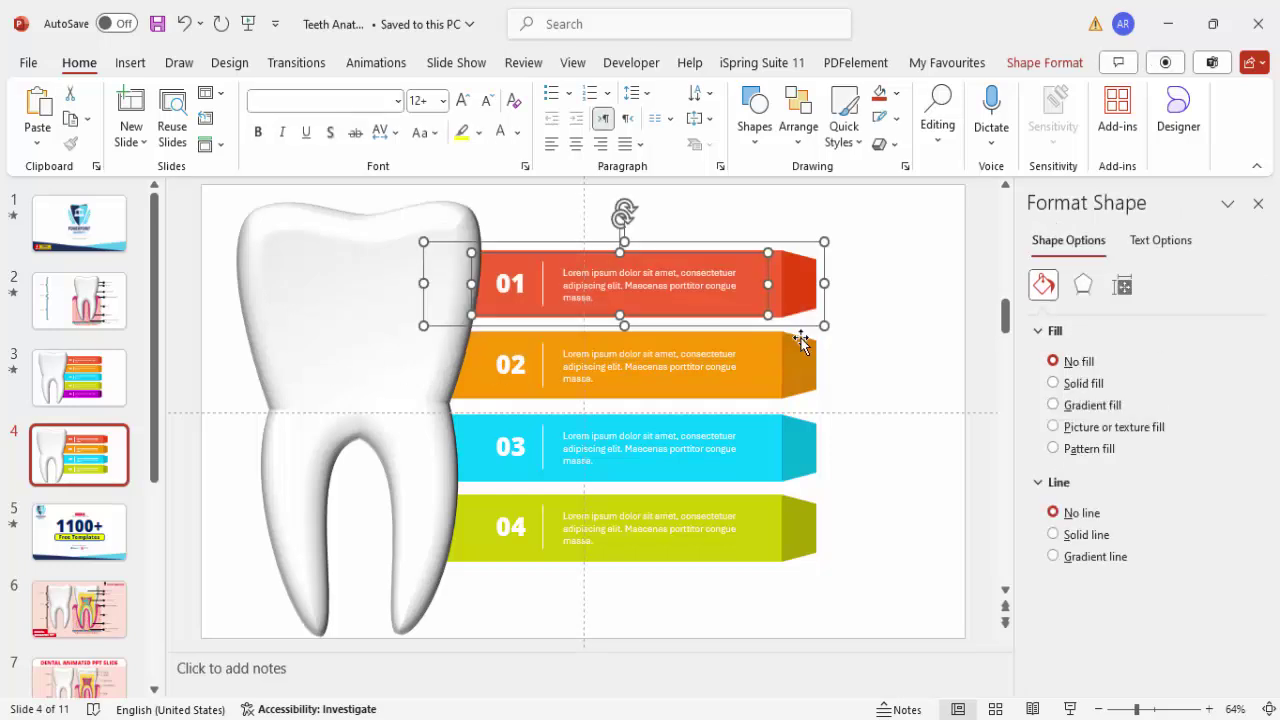
{"action": "left_click", "coordinate": [882, 323]}
{"action": "left_click_drag", "start_coordinate": [882, 314], "coordinate": [321, 441]}
{"action": "left_click_drag", "start_coordinate": [880, 379], "coordinate": [367, 513]}
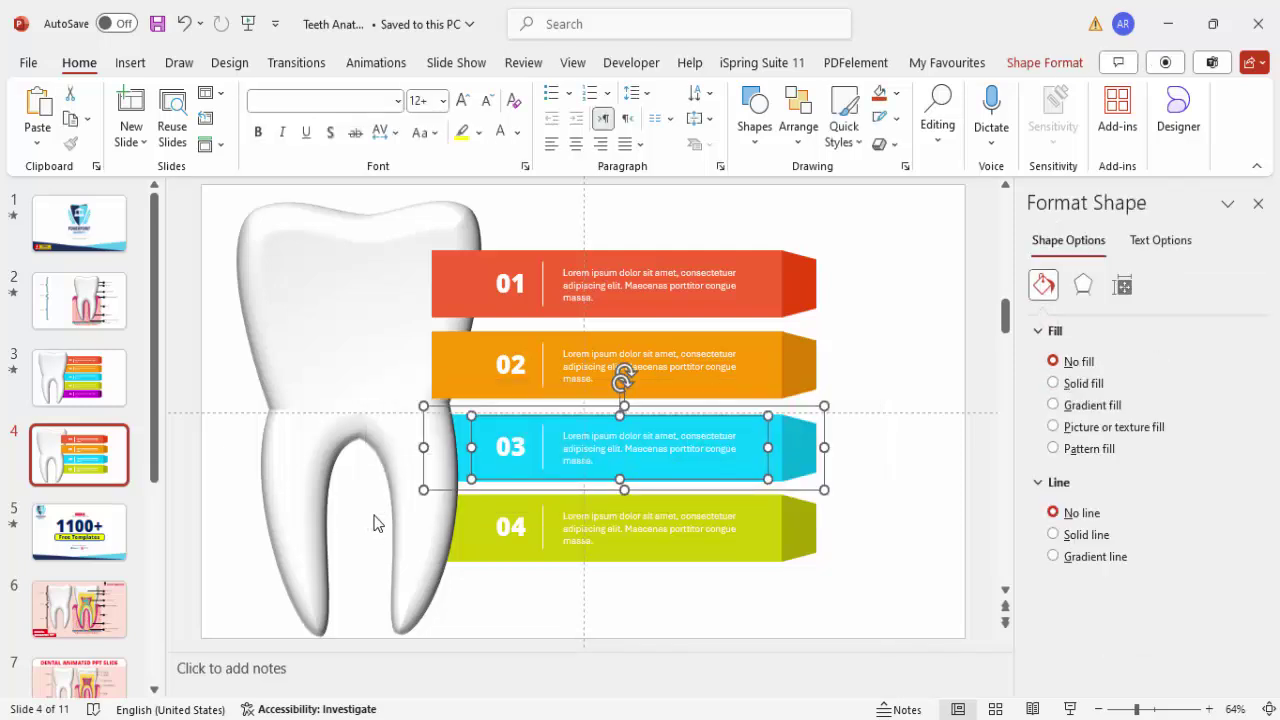
{"action": "left_click", "coordinate": [887, 476]}
{"action": "left_click_drag", "start_coordinate": [888, 463], "coordinate": [381, 606]}
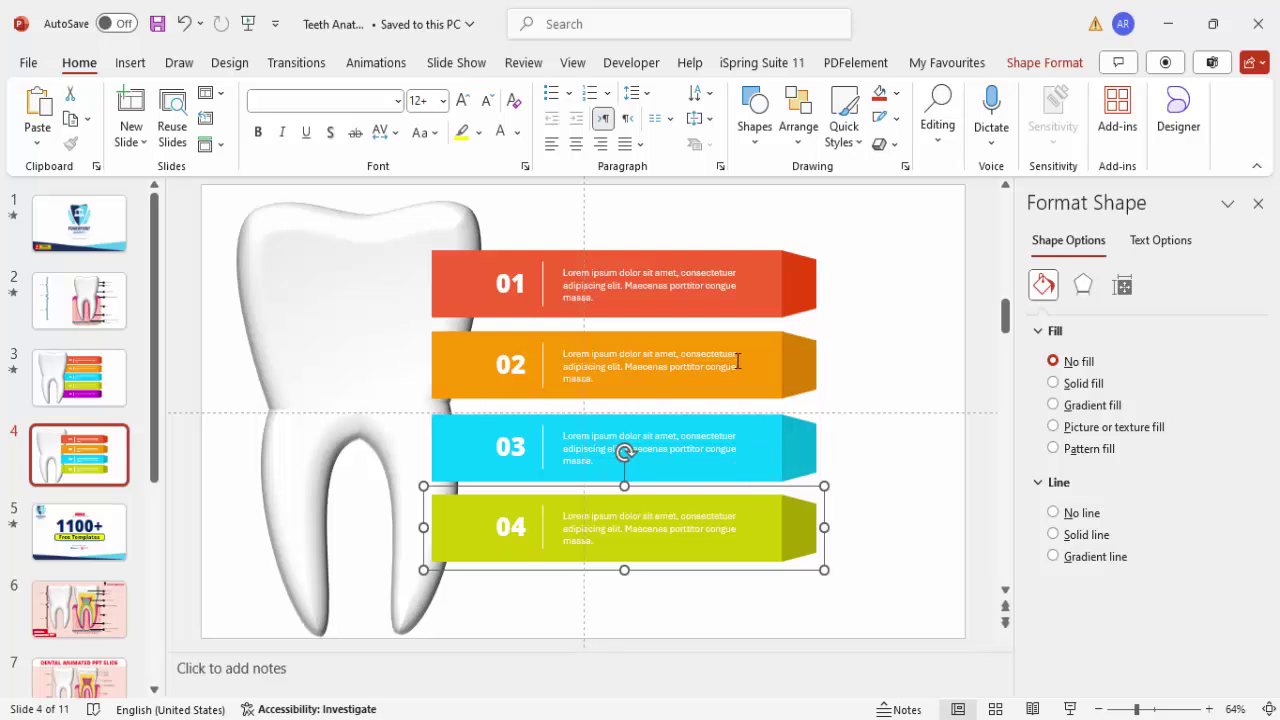
Step: Select all four bar groups and send them to the back, behind the tooth
{"action": "left_click", "coordinate": [788, 438], "text": "shift"}
{"action": "left_click", "coordinate": [793, 356], "text": "shift"}
{"action": "left_click", "coordinate": [791, 312], "text": "shift"}
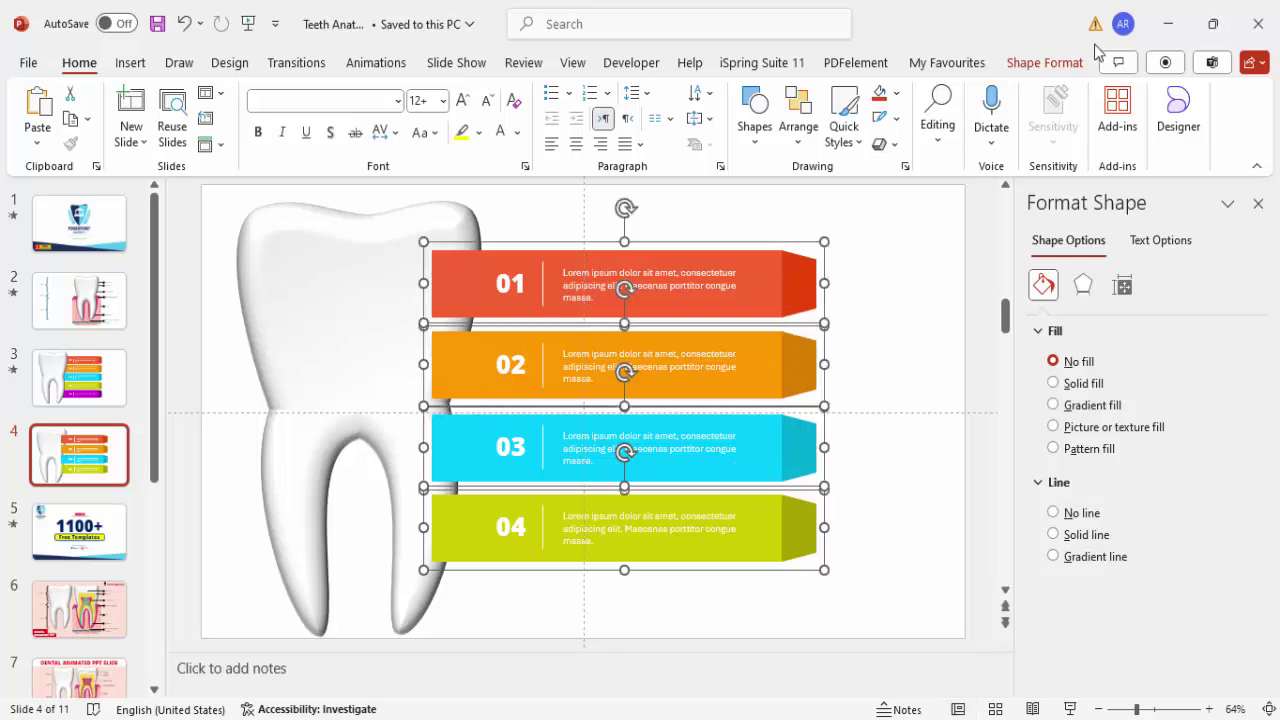
{"action": "left_click", "coordinate": [1044, 62]}
{"action": "left_click", "coordinate": [1046, 119]}
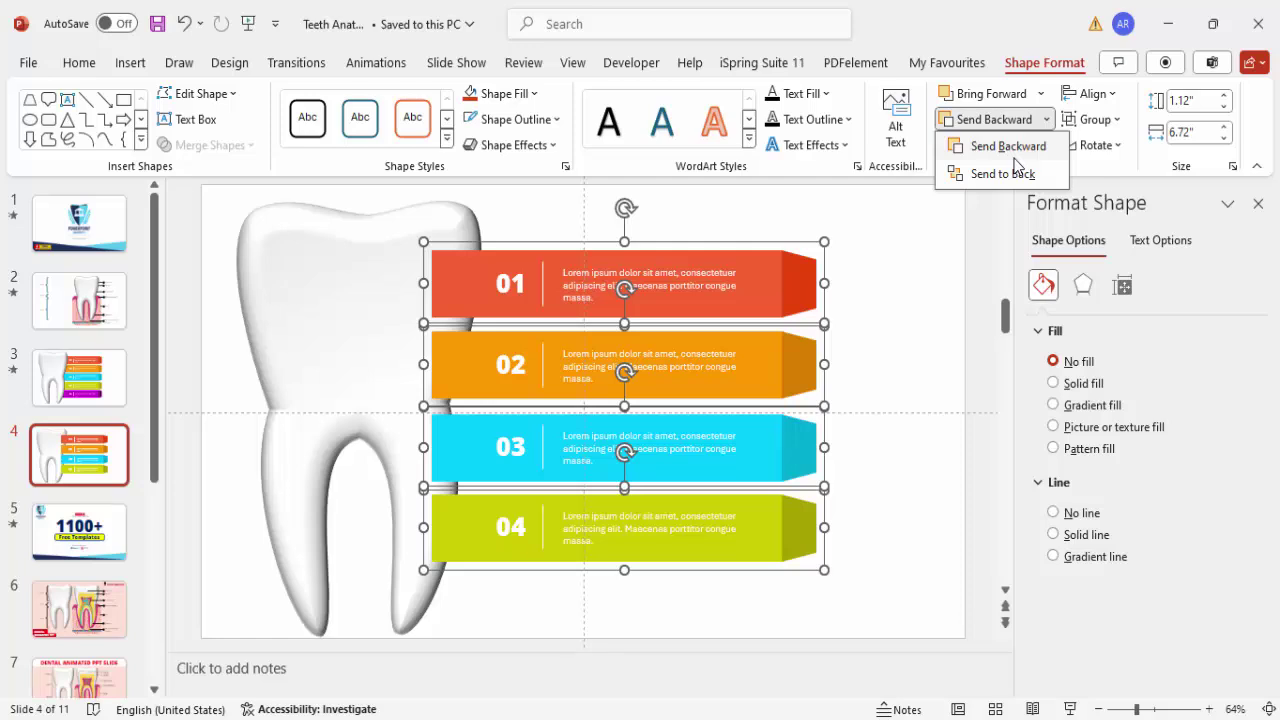
{"action": "left_click", "coordinate": [1026, 175]}
{"action": "left_click", "coordinate": [866, 292]}
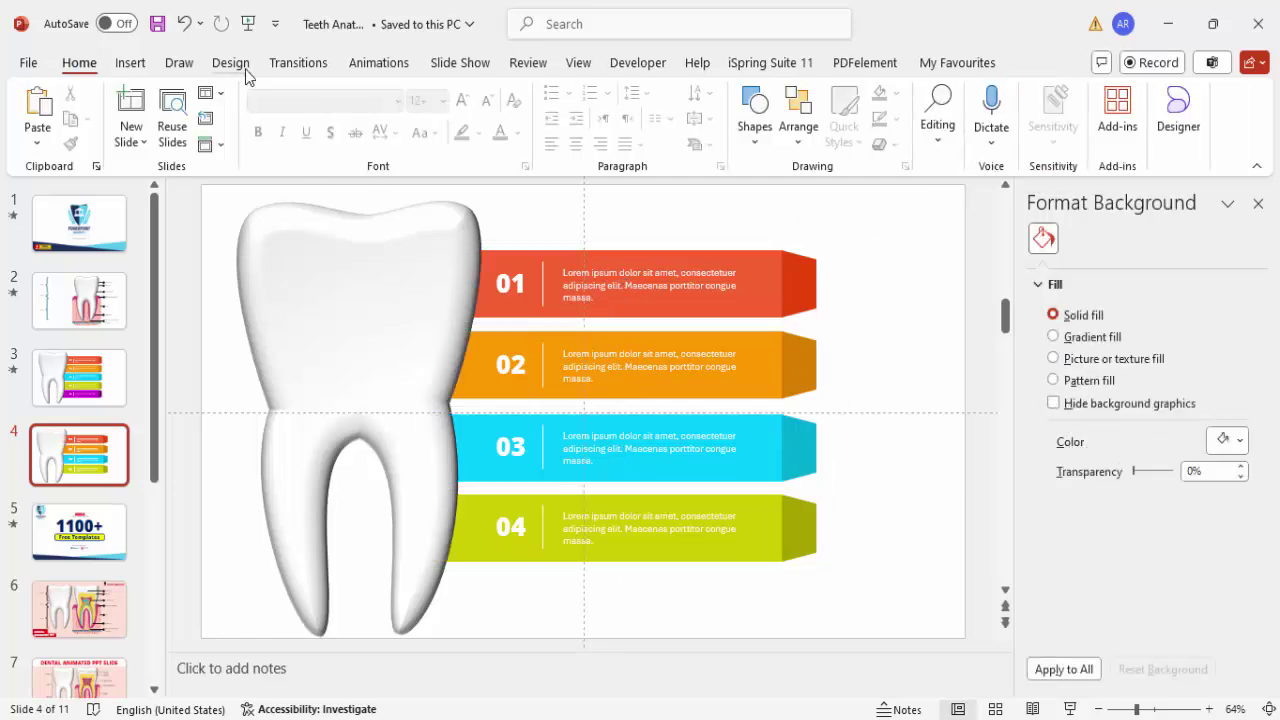
Step: Apply the Stretch entrance effect to all four numbered bars
{"action": "left_click", "coordinate": [398, 70]}
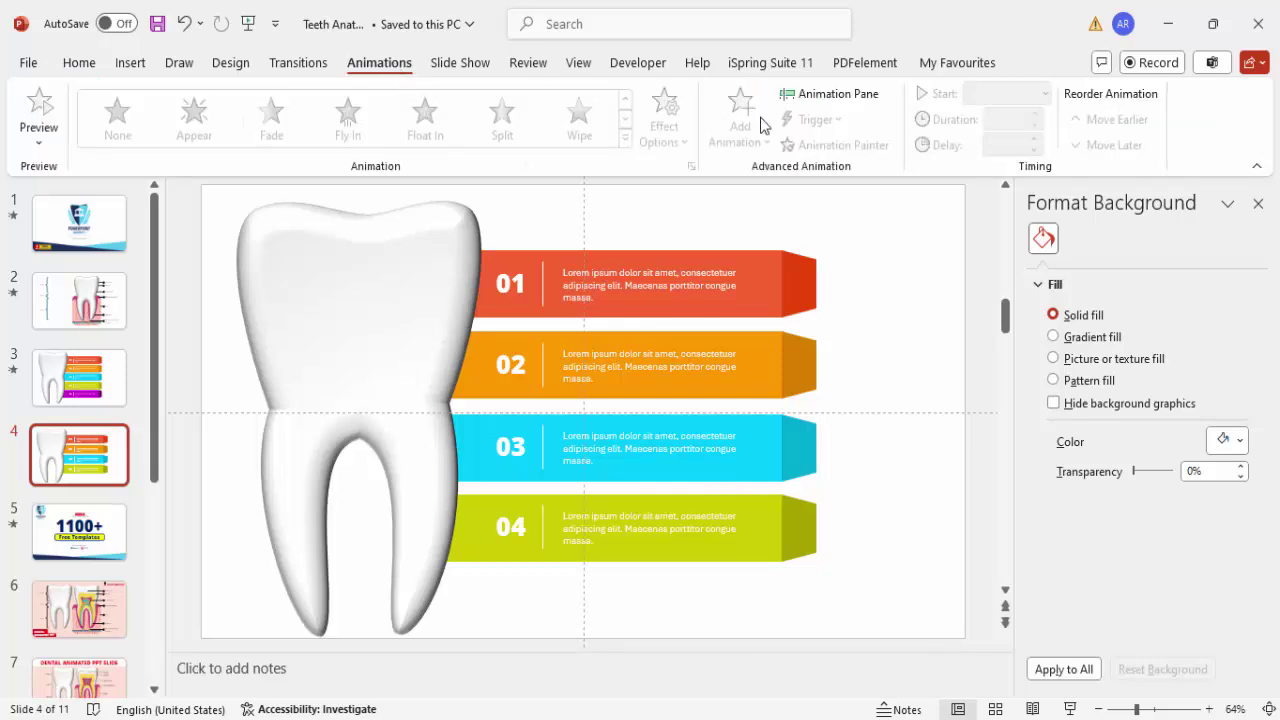
{"action": "left_click", "coordinate": [805, 94]}
{"action": "left_click", "coordinate": [766, 266]}
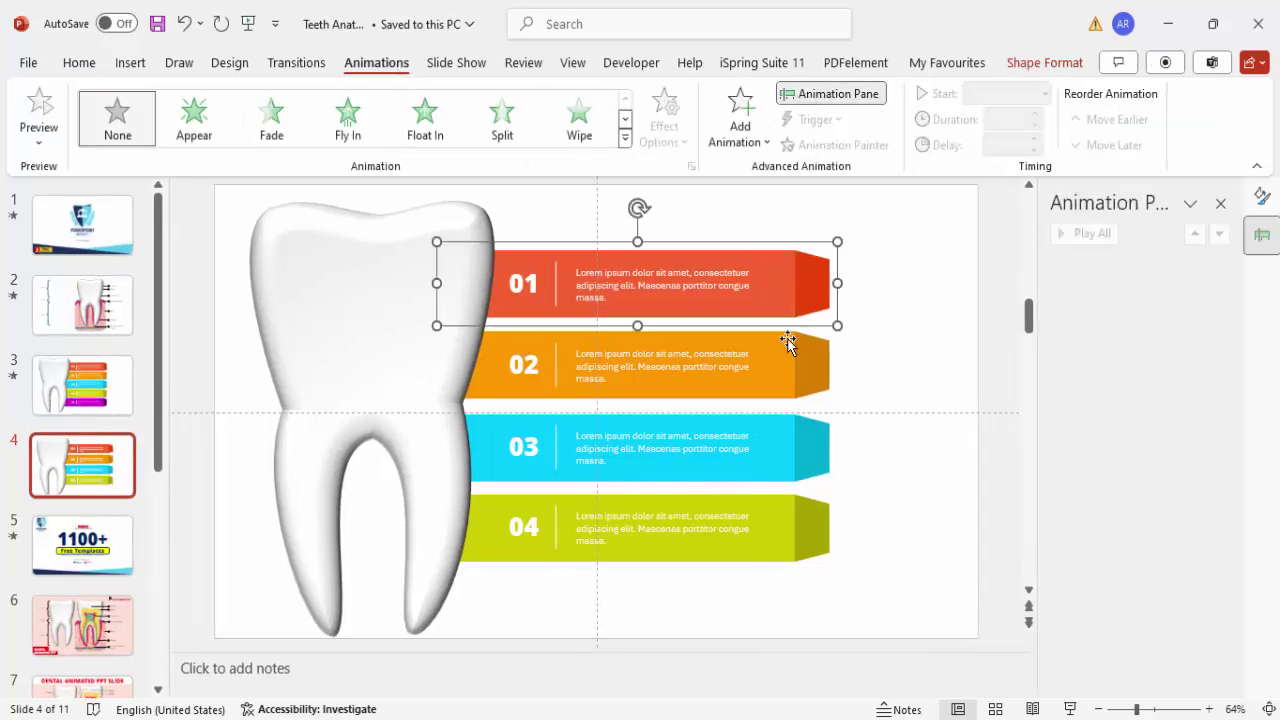
{"action": "left_click", "coordinate": [794, 374], "text": "shift"}
{"action": "left_click", "coordinate": [794, 449], "text": "shift"}
{"action": "left_click", "coordinate": [793, 515], "text": "shift"}
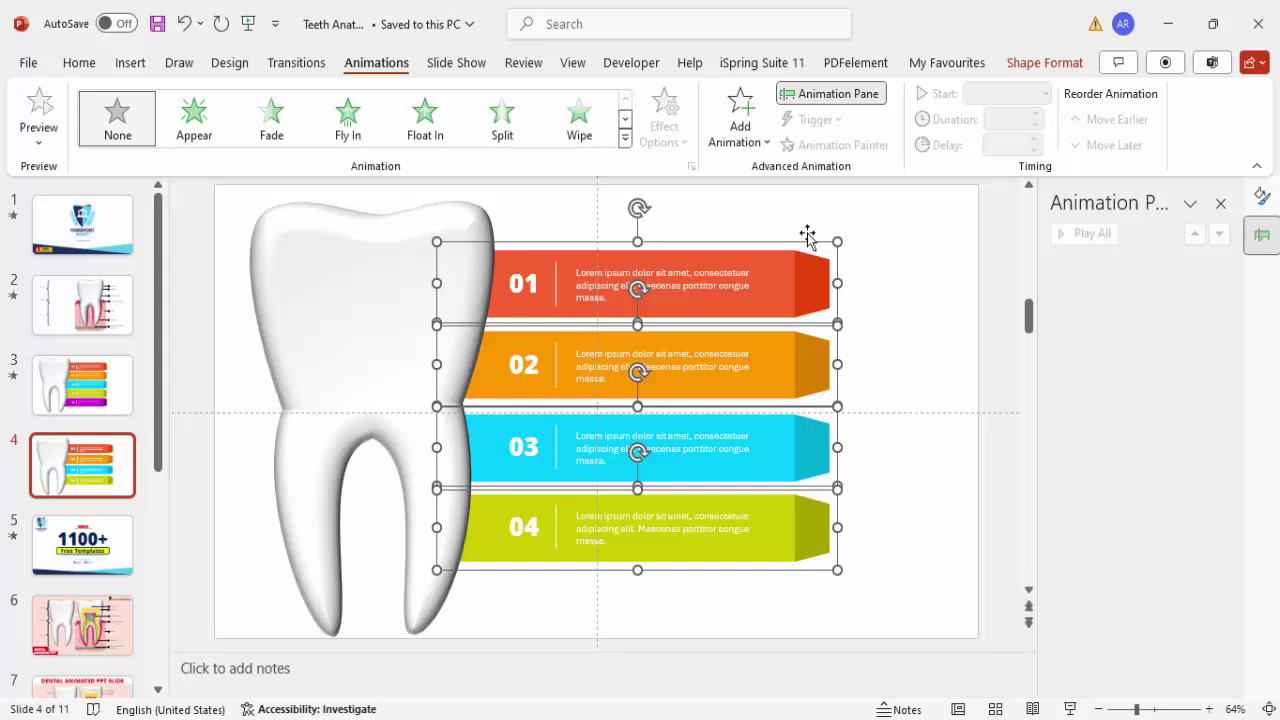
{"action": "left_click", "coordinate": [741, 128]}
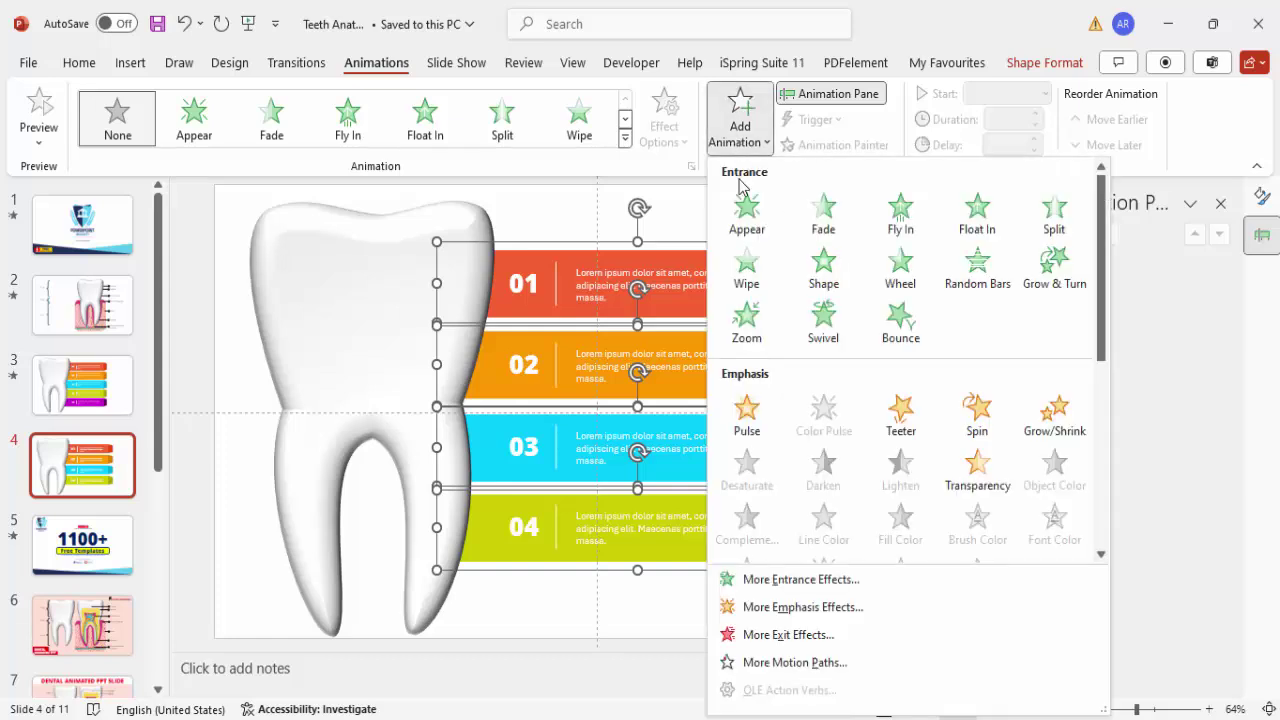
{"action": "left_click", "coordinate": [790, 580]}
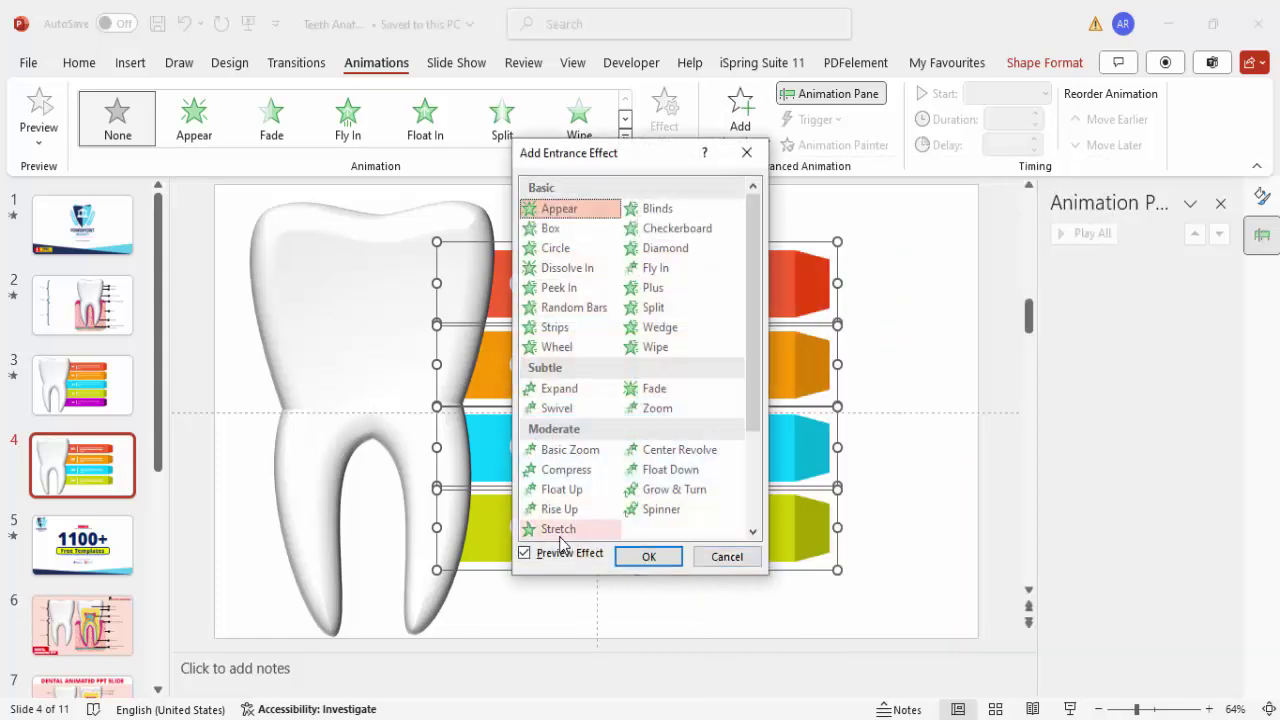
{"action": "left_click", "coordinate": [558, 529]}
{"action": "left_click", "coordinate": [648, 557]}
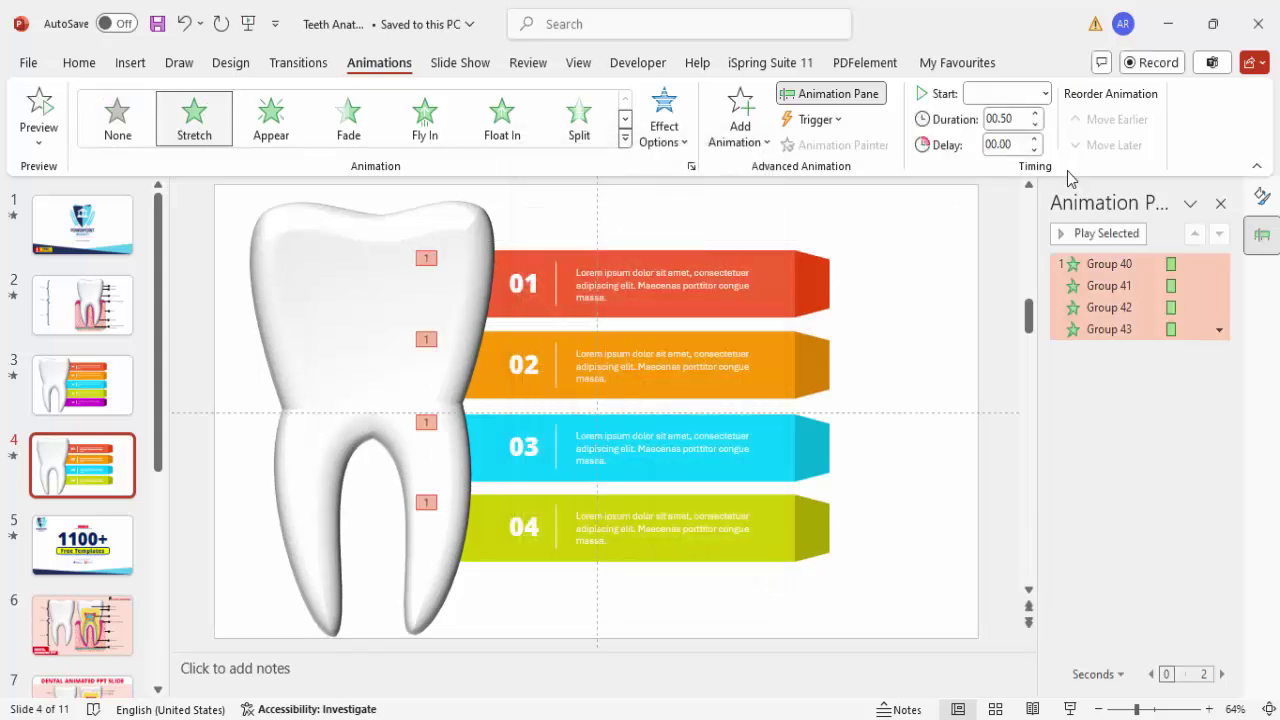
Step: Set the Stretch to start On Click from the left, then play the slideshow from this slide
{"action": "left_click", "coordinate": [1044, 96]}
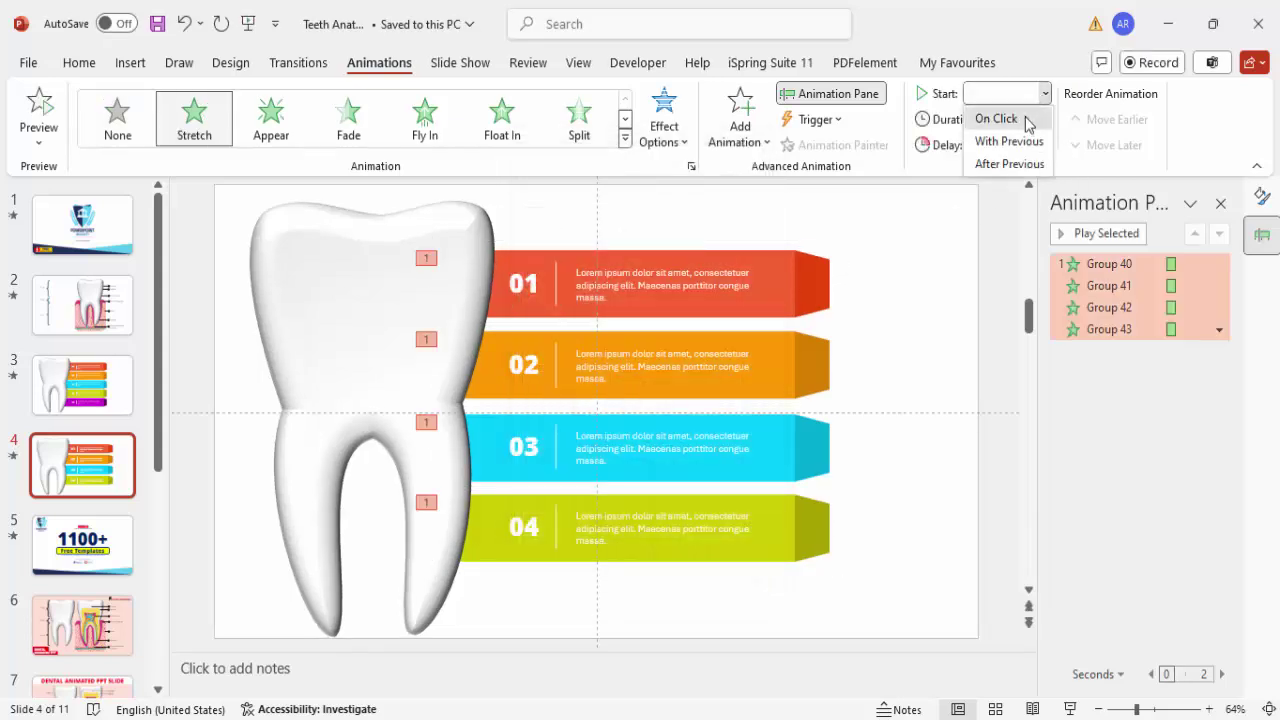
{"action": "left_click", "coordinate": [1024, 121]}
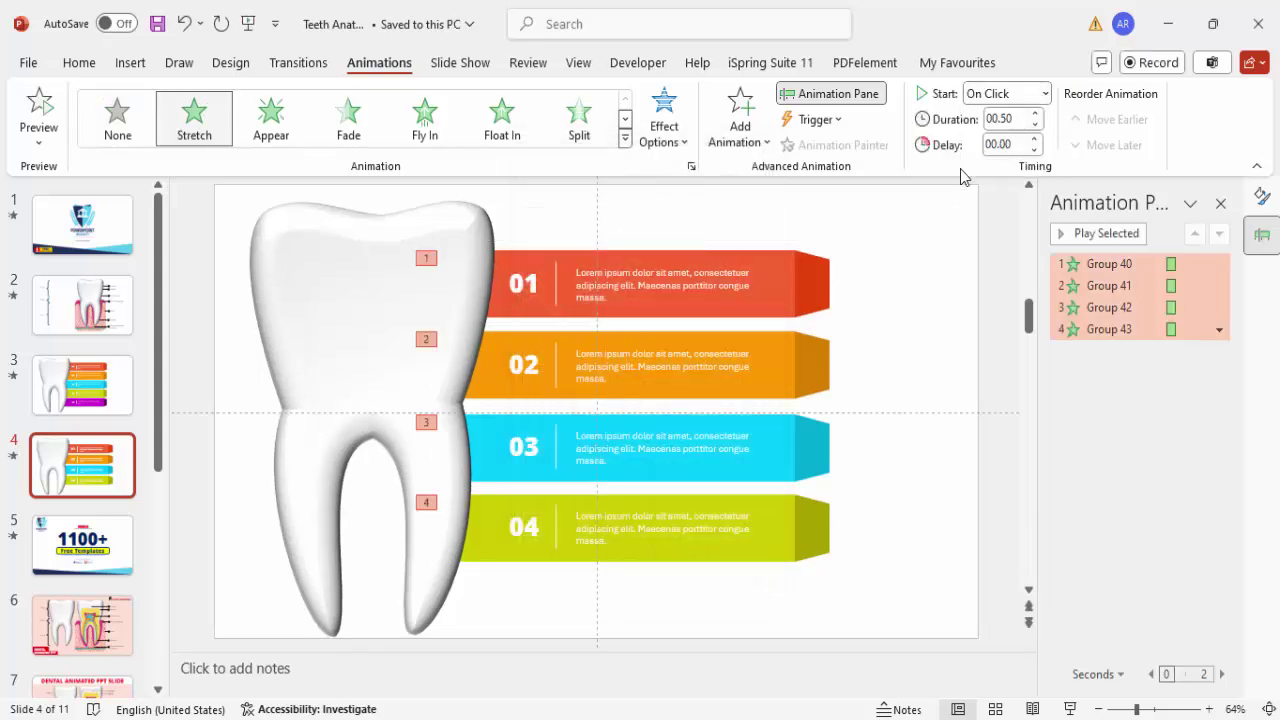
{"action": "left_click", "coordinate": [676, 135]}
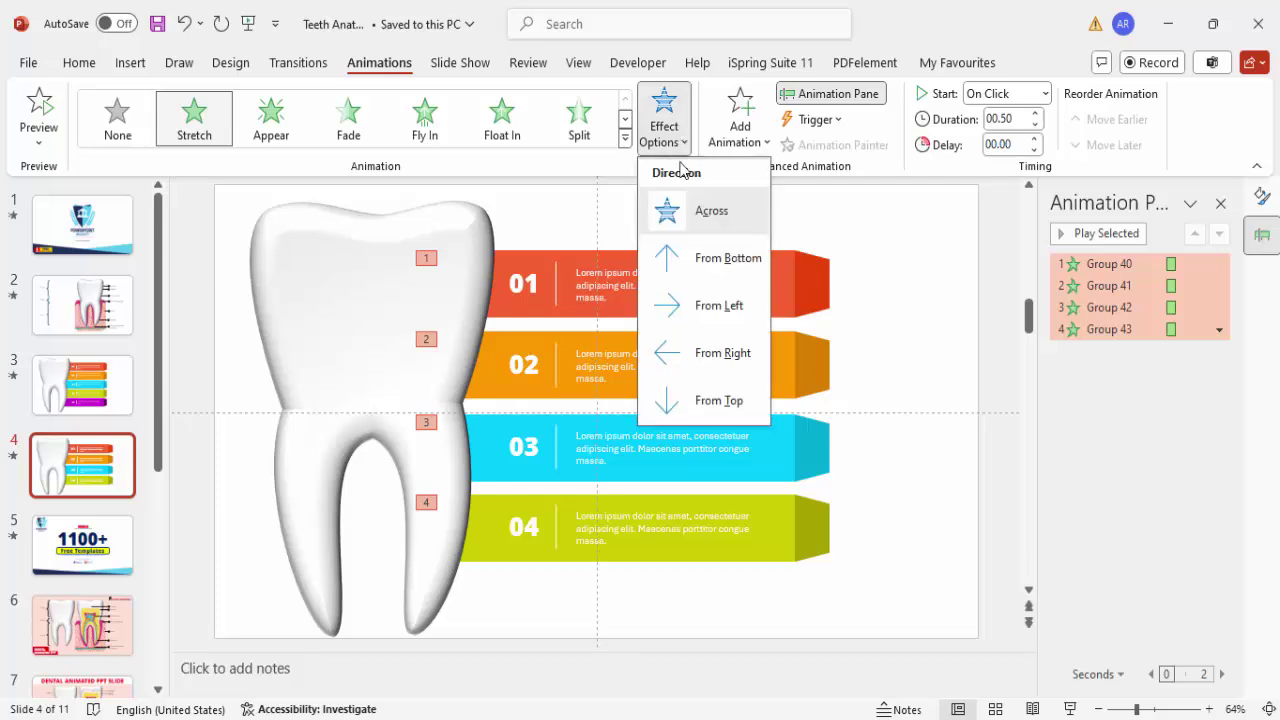
{"action": "left_click", "coordinate": [719, 305]}
{"action": "left_click", "coordinate": [922, 276]}
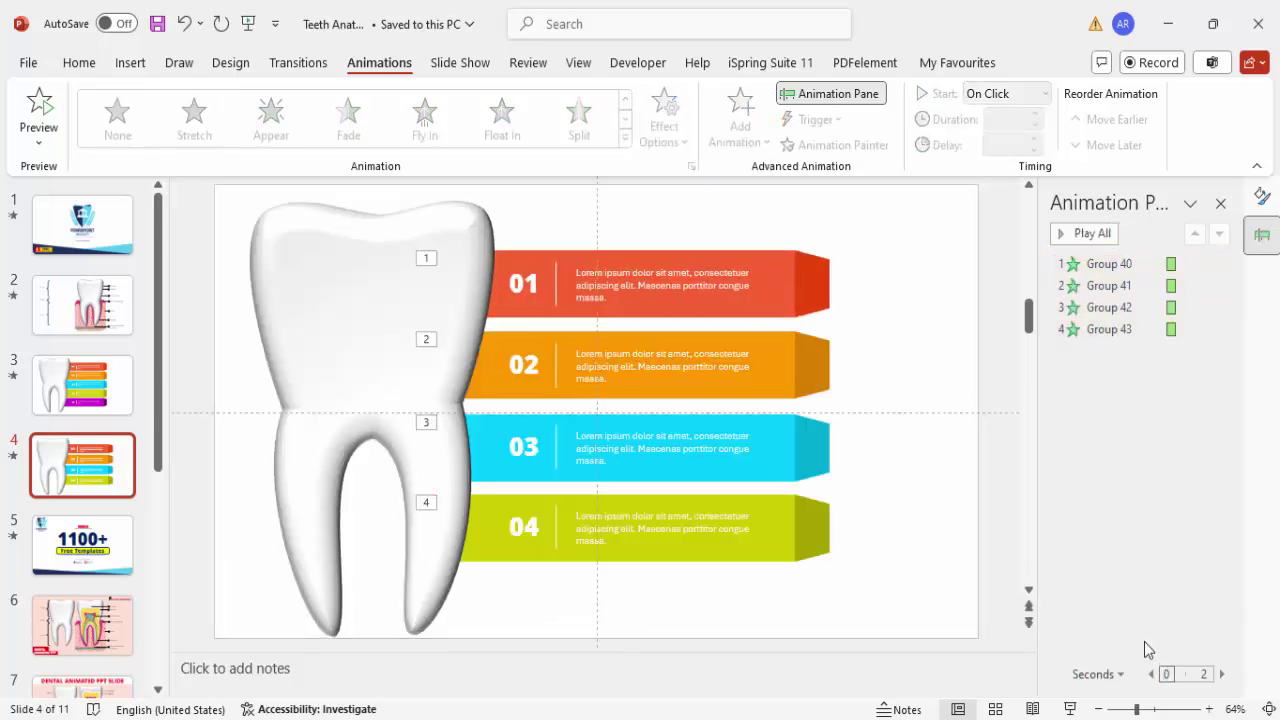
{"action": "left_click", "coordinate": [1074, 708]}
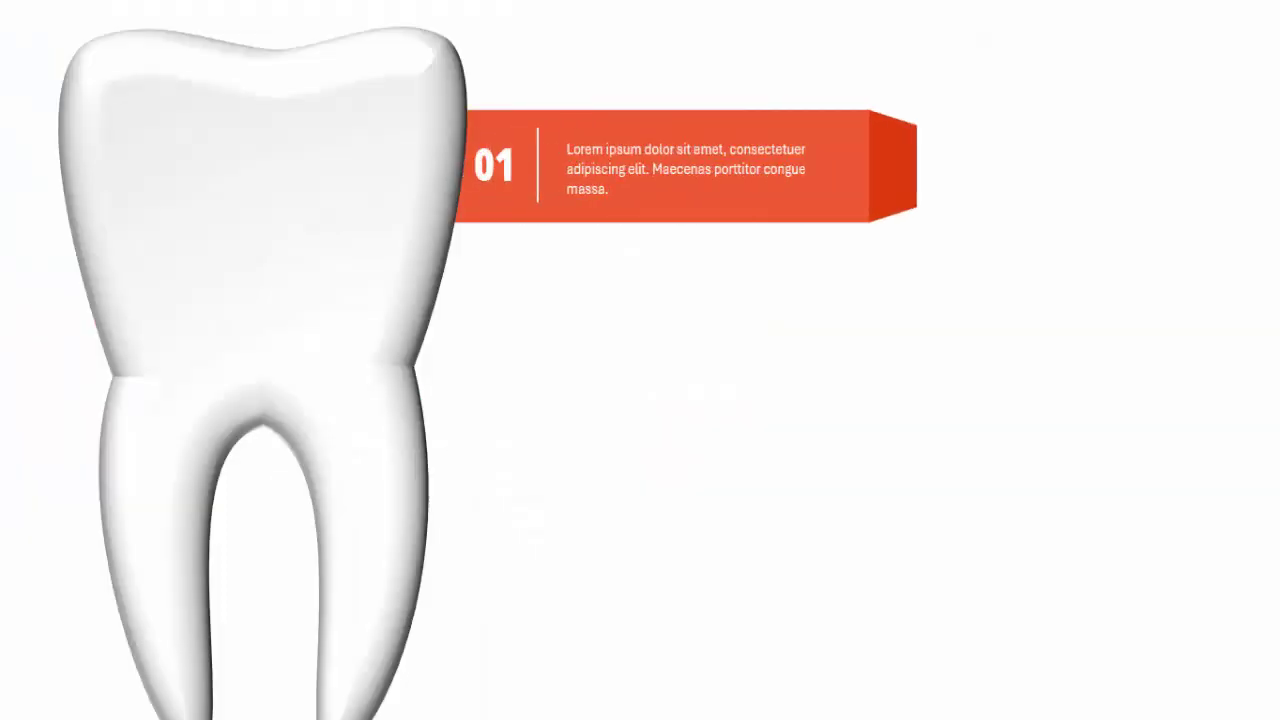